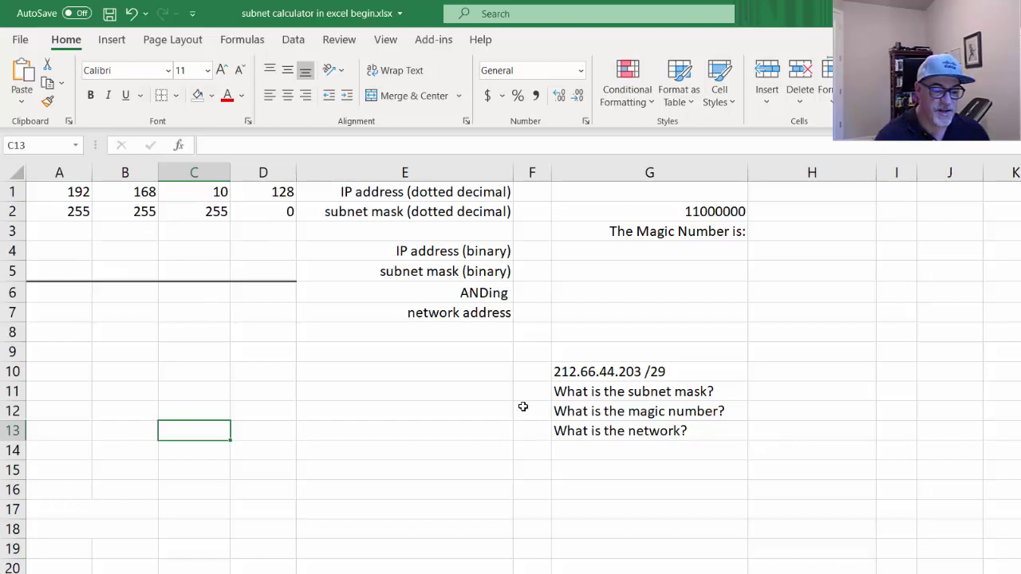
- Examine the dotted-decimal IP address octets in A1:D1 and the subnet mask octets in A2:D2
{"action": "left_click", "coordinate": [59, 195]}
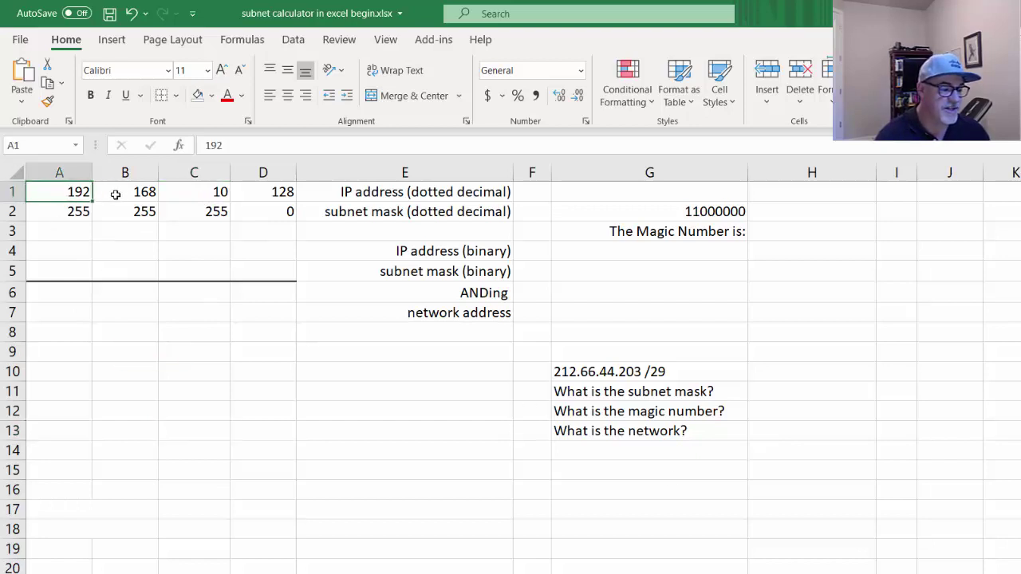
{"action": "left_click", "coordinate": [133, 195]}
{"action": "left_click", "coordinate": [208, 192]}
{"action": "left_click", "coordinate": [263, 196]}
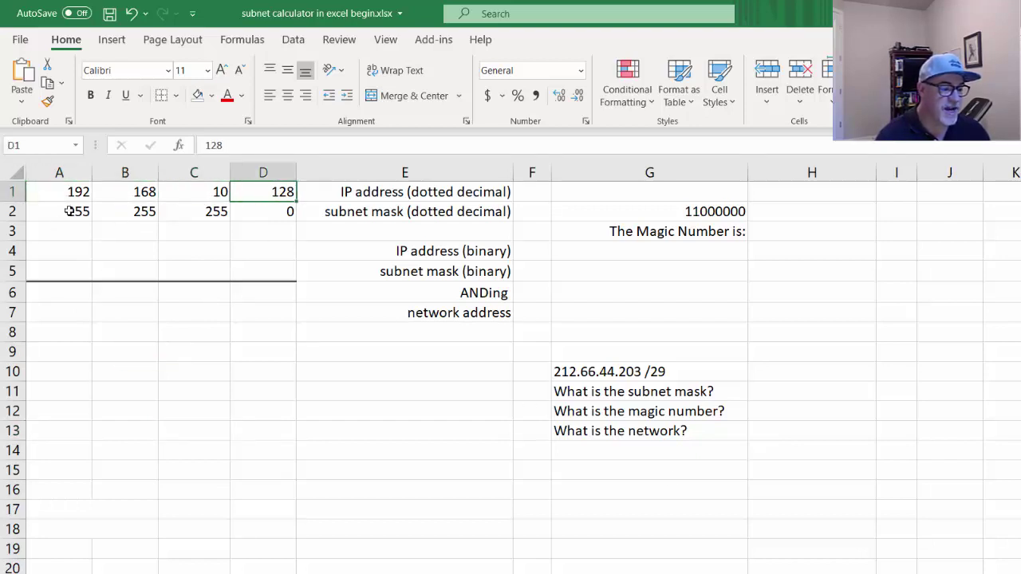
{"action": "left_click", "coordinate": [54, 196]}
{"action": "left_click", "coordinate": [134, 194]}
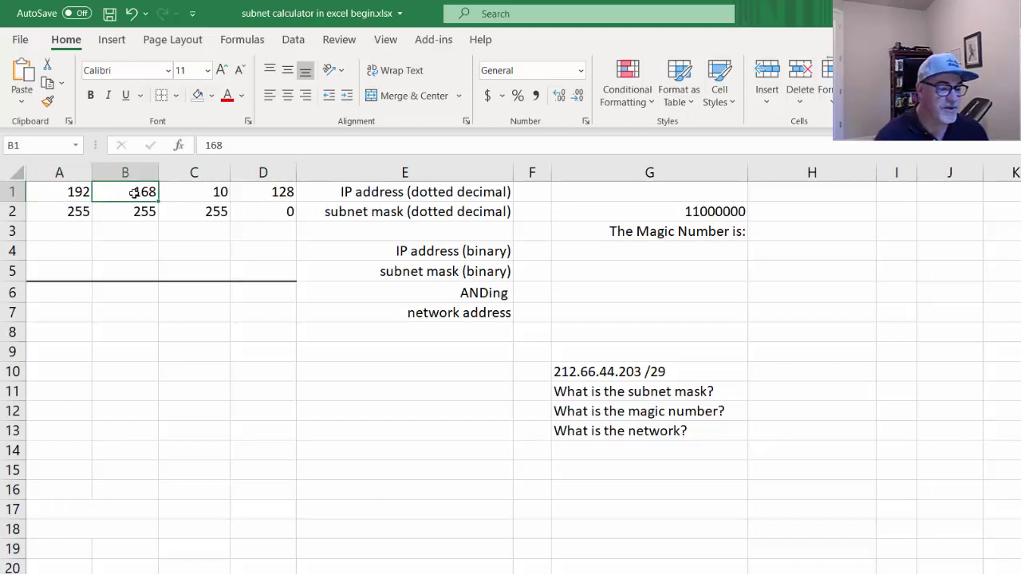
{"action": "left_click", "coordinate": [204, 196]}
{"action": "left_click", "coordinate": [261, 195]}
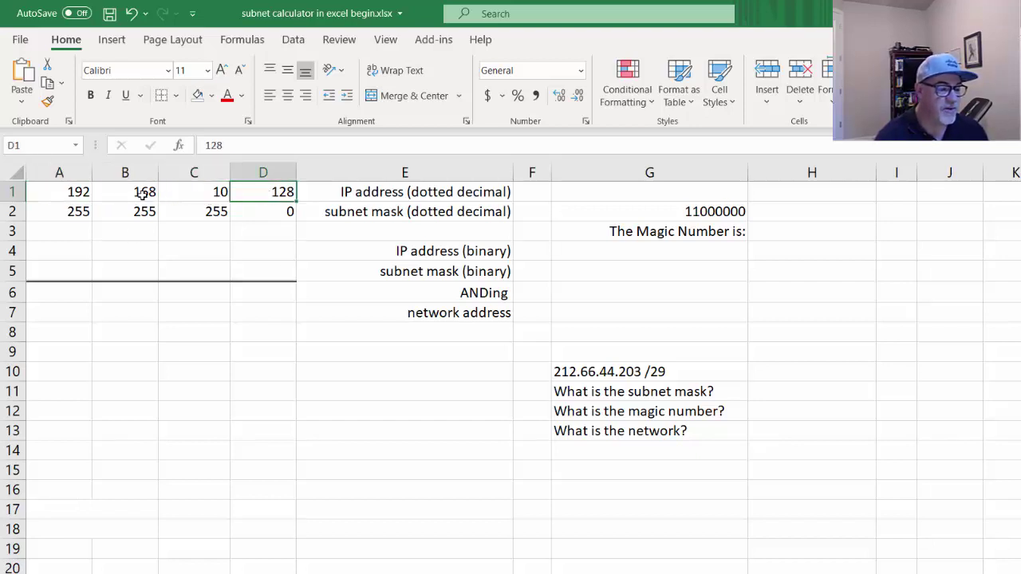
{"action": "left_click", "coordinate": [62, 213]}
{"action": "left_click", "coordinate": [134, 215]}
{"action": "left_click", "coordinate": [193, 216]}
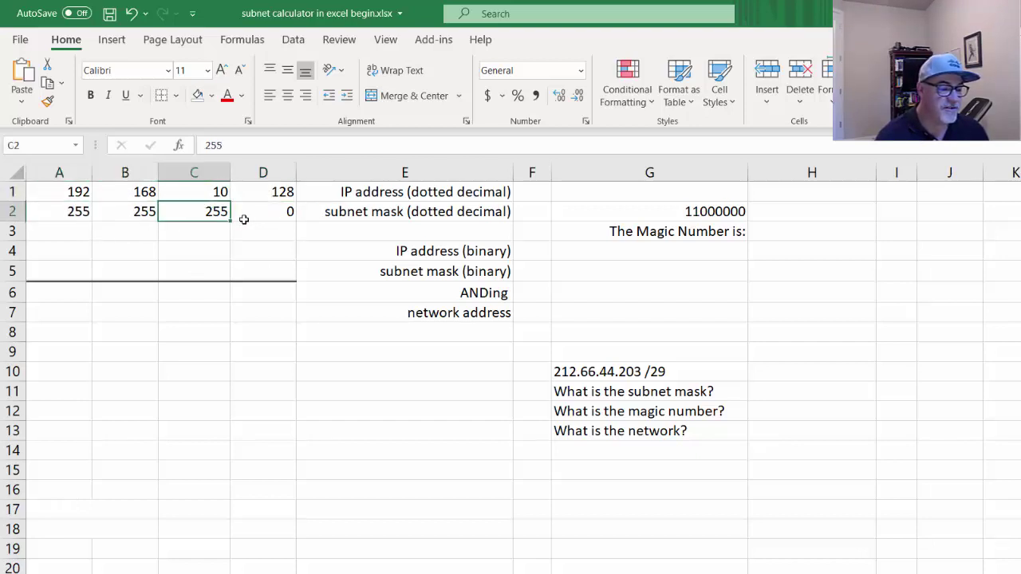
{"action": "left_click", "coordinate": [262, 214]}
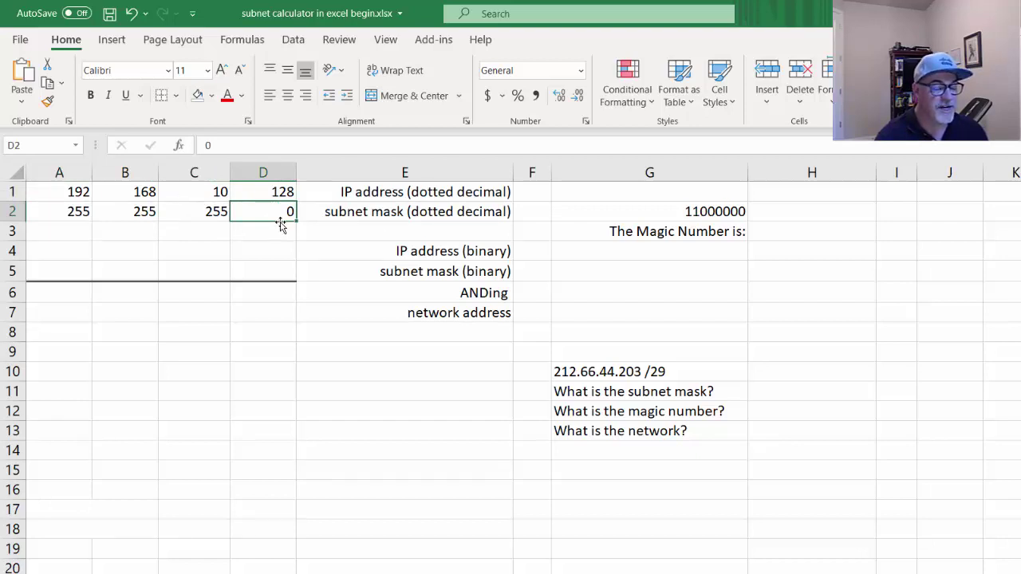
{"action": "left_click", "coordinate": [64, 194]}
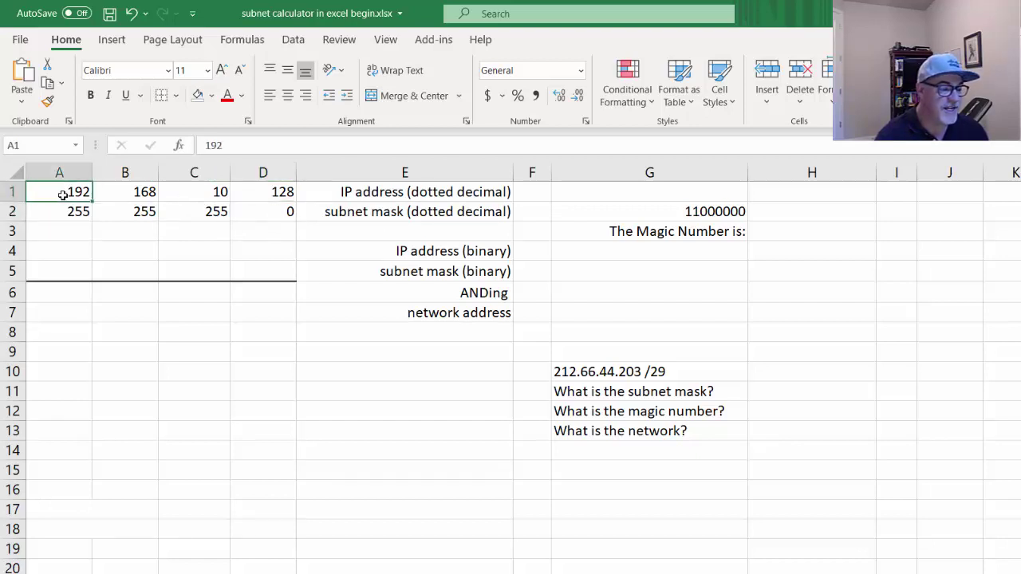
{"action": "left_click", "coordinate": [132, 194]}
{"action": "left_click", "coordinate": [209, 193]}
{"action": "left_click", "coordinate": [264, 193]}
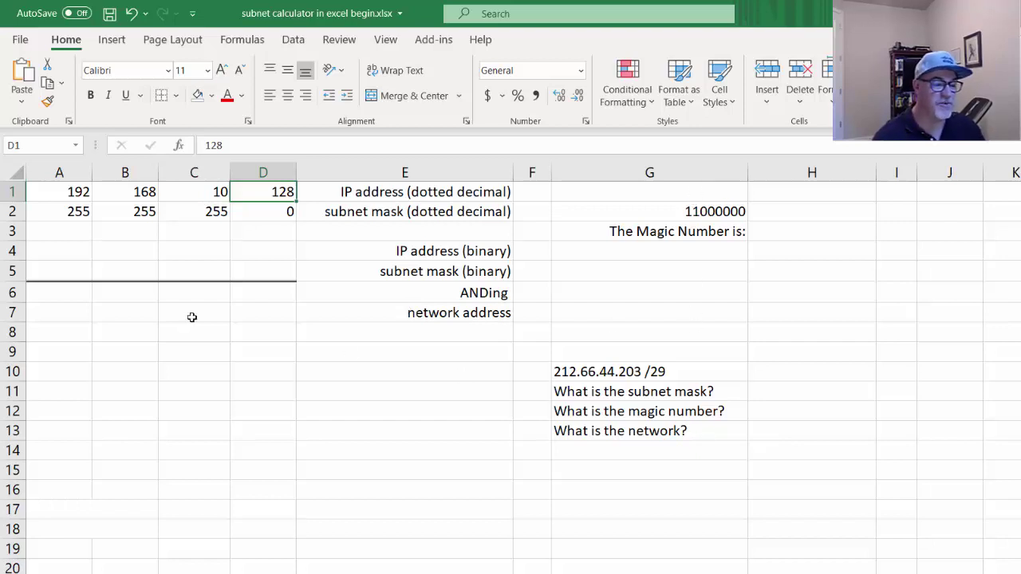
{"action": "left_click", "coordinate": [64, 195]}
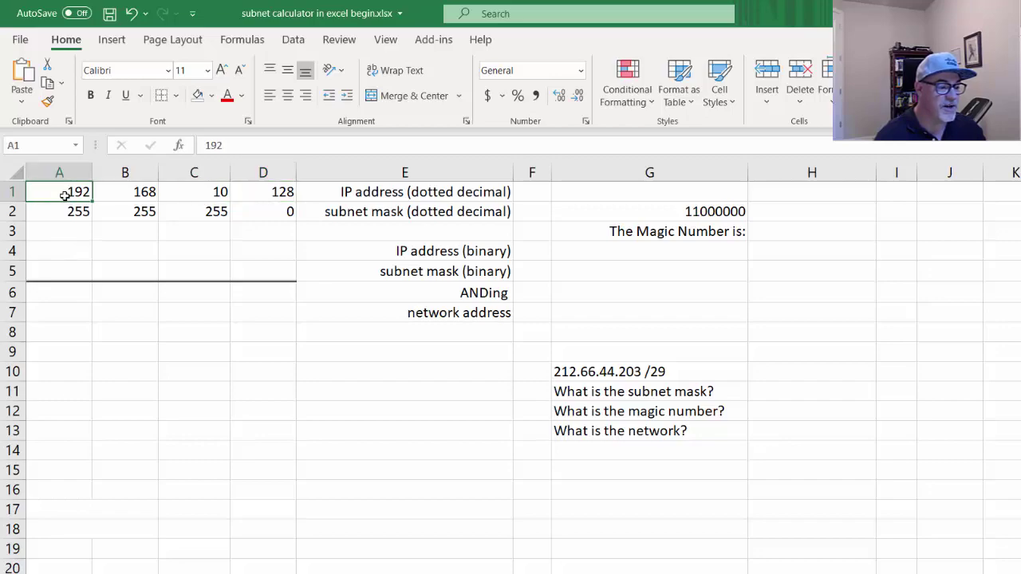
- Enter the formula =DEC2BIN(A1, 8) in cell A4 to convert the first IP octet to eight-digit binary
{"action": "left_click", "coordinate": [64, 253]}
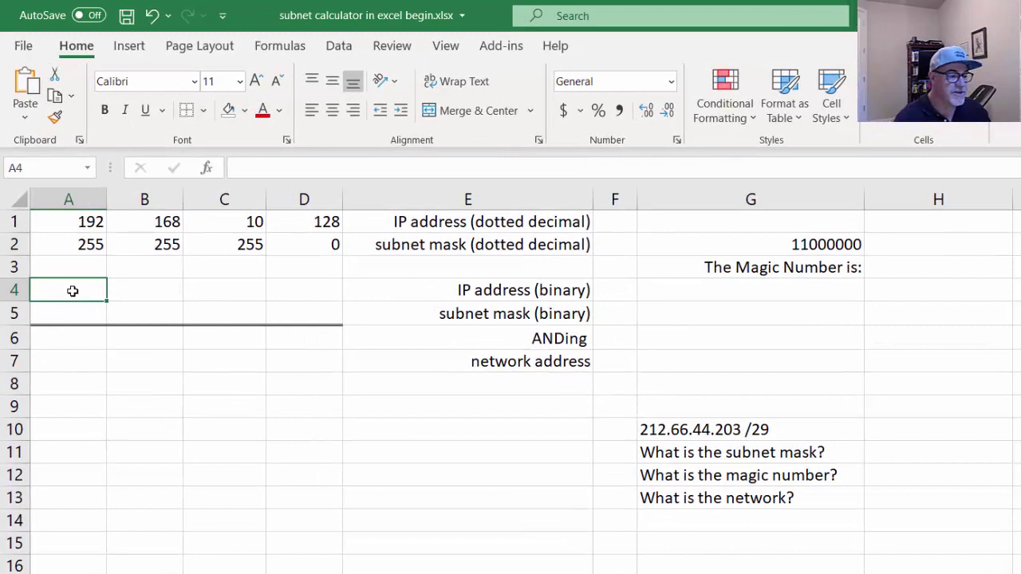
{"action": "left_click", "coordinate": [245, 167]}
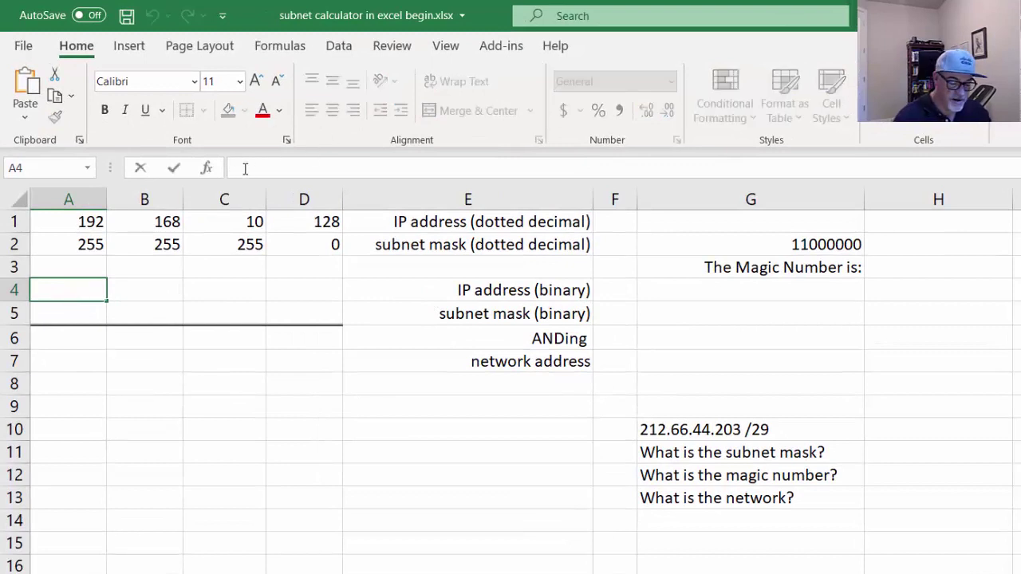
{"action": "type", "text": "=D"}
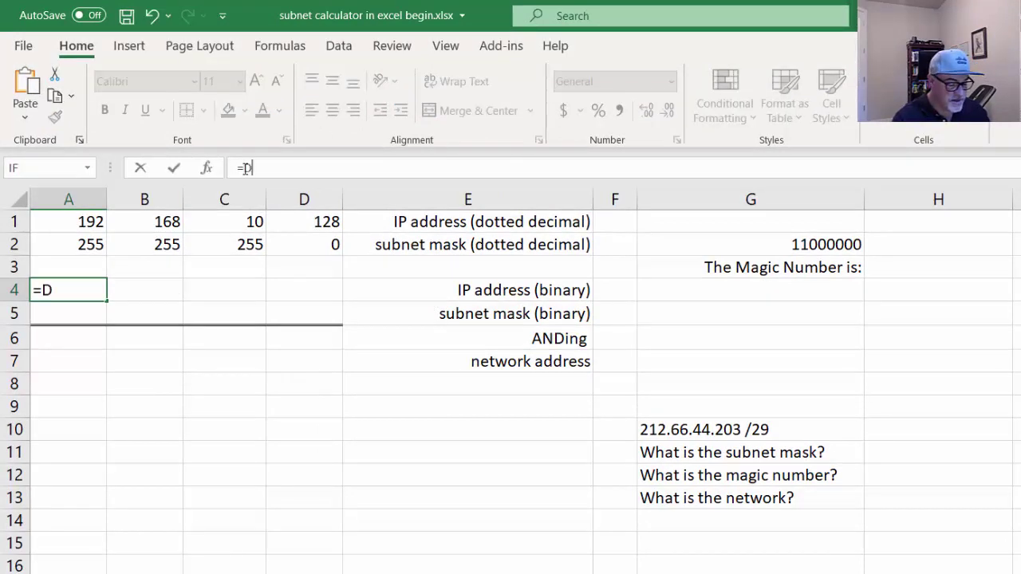
{"action": "type", "text": "EC2BIN"}
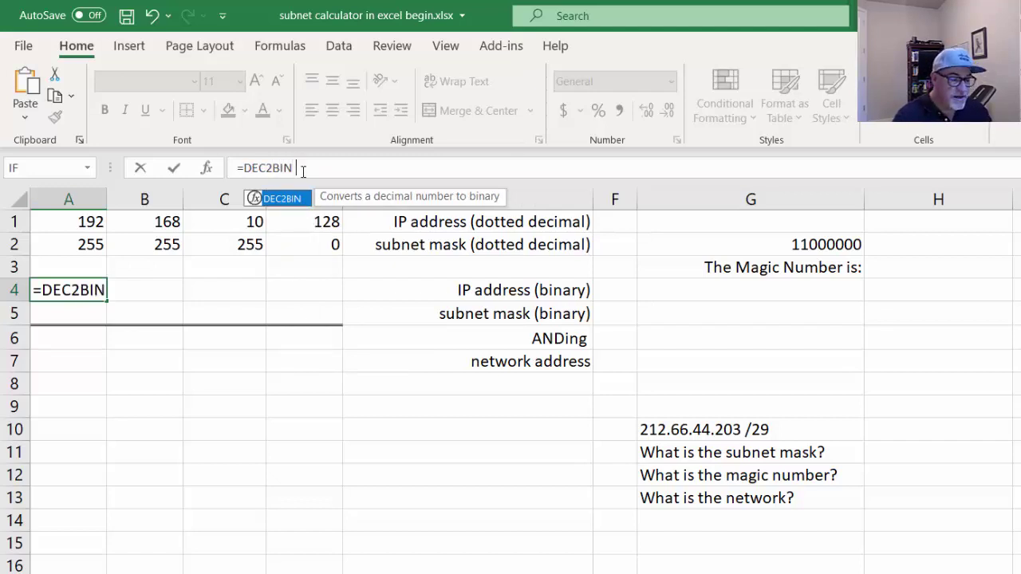
{"action": "type", "text": "("}
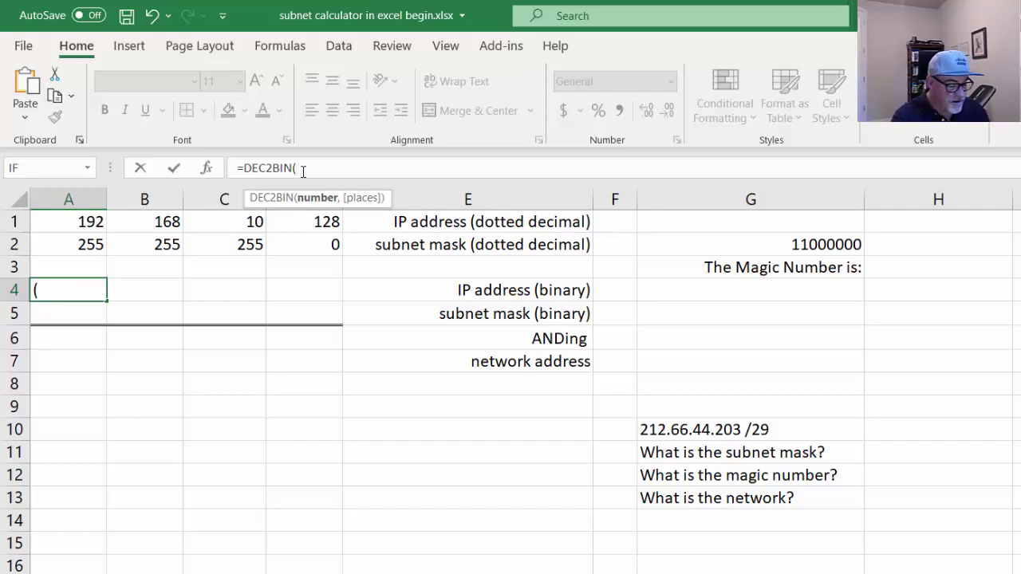
{"action": "type", "text": "A1"}
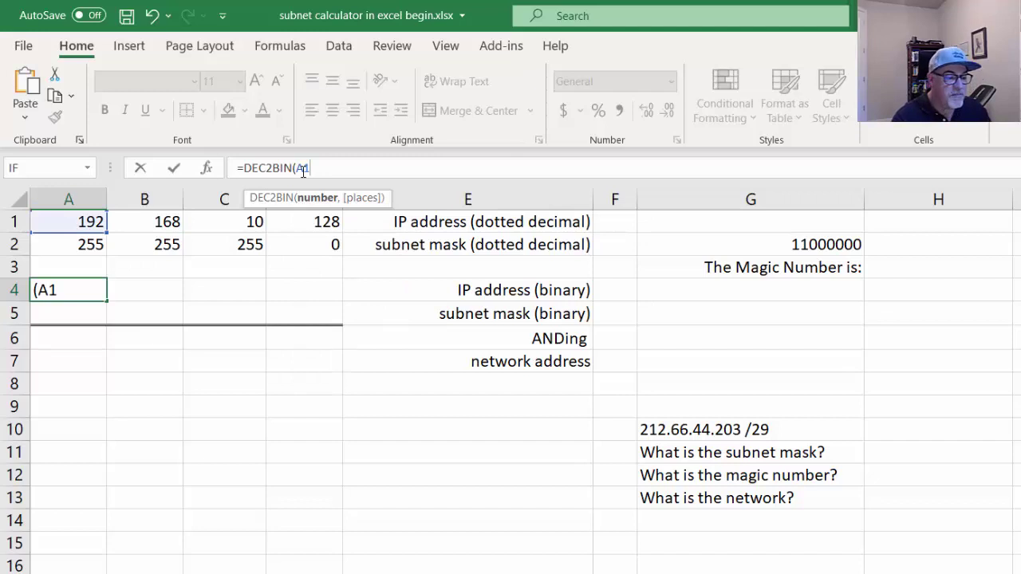
{"action": "type", "text": ","}
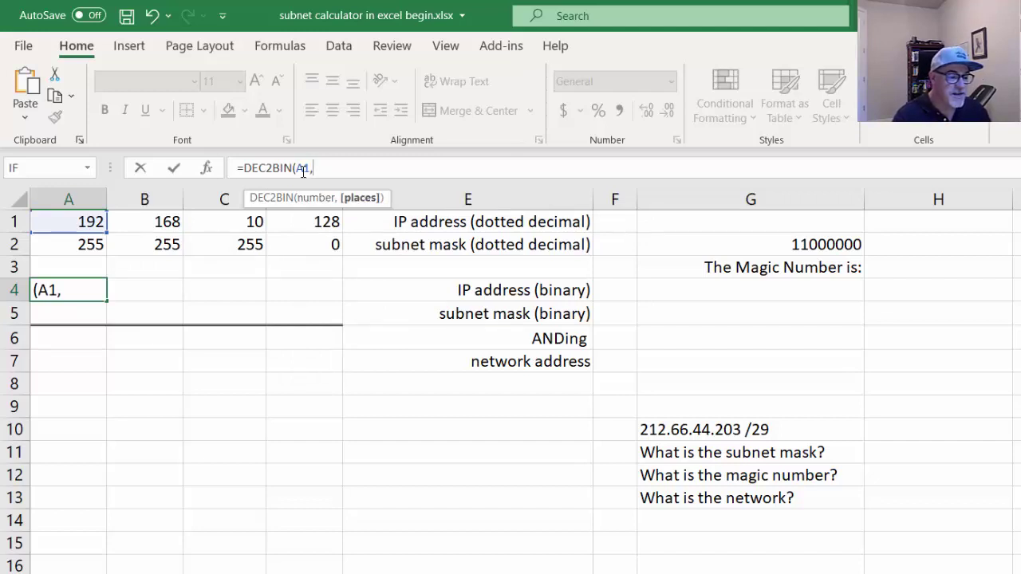
{"action": "type", "text": " 8"}
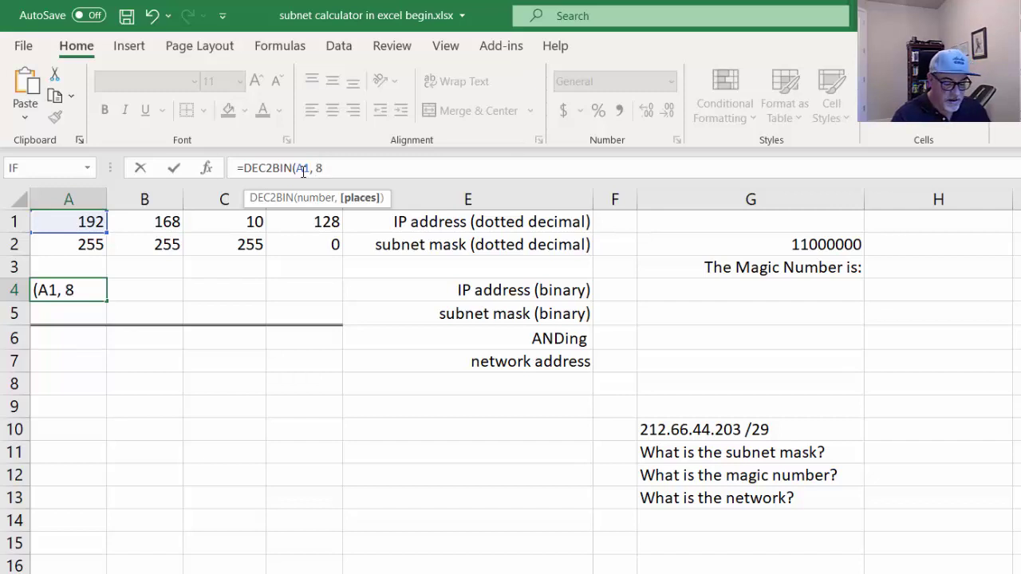
{"action": "type", "text": ")"}
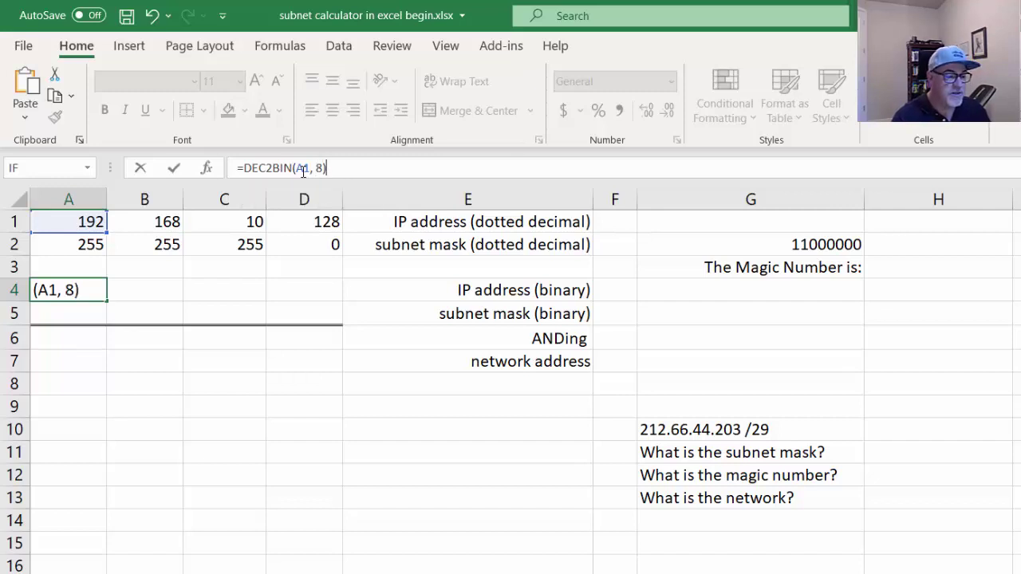
{"action": "left_click", "coordinate": [175, 174]}
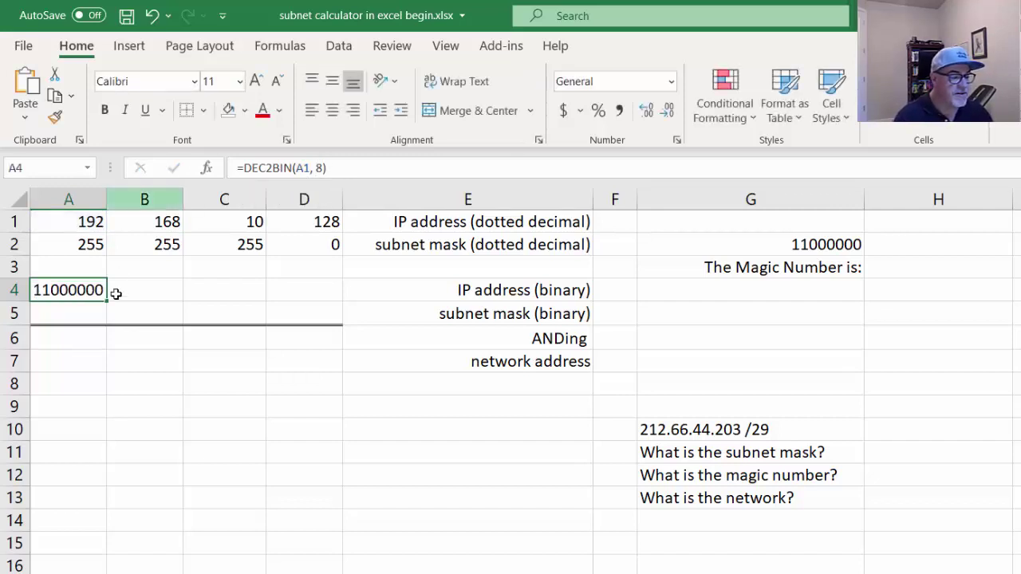
- Fill the A4 binary conversion formula across to D4 and check the copied formulas in B4 through D4
{"action": "left_click", "coordinate": [57, 222]}
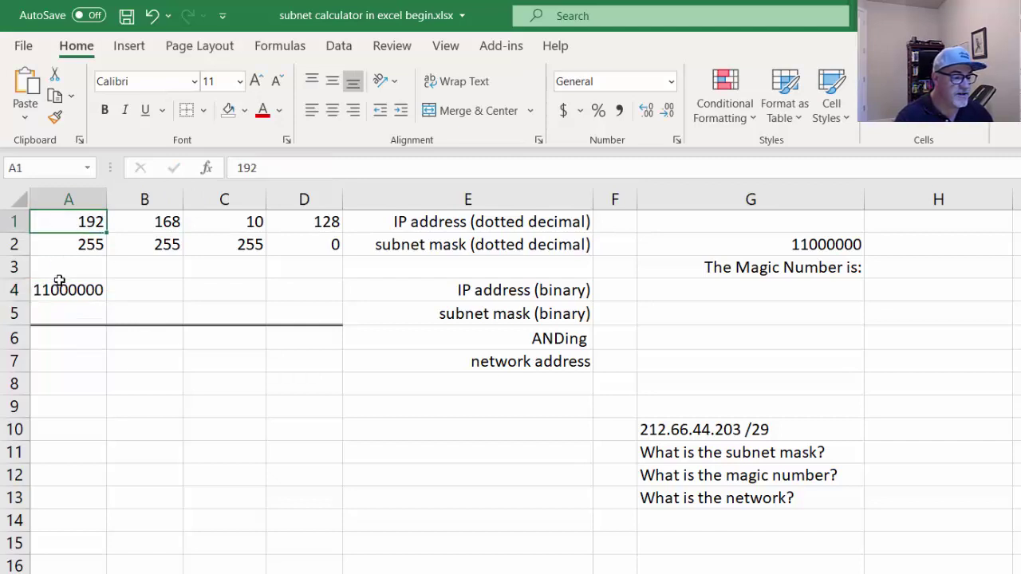
{"action": "left_click", "coordinate": [60, 291]}
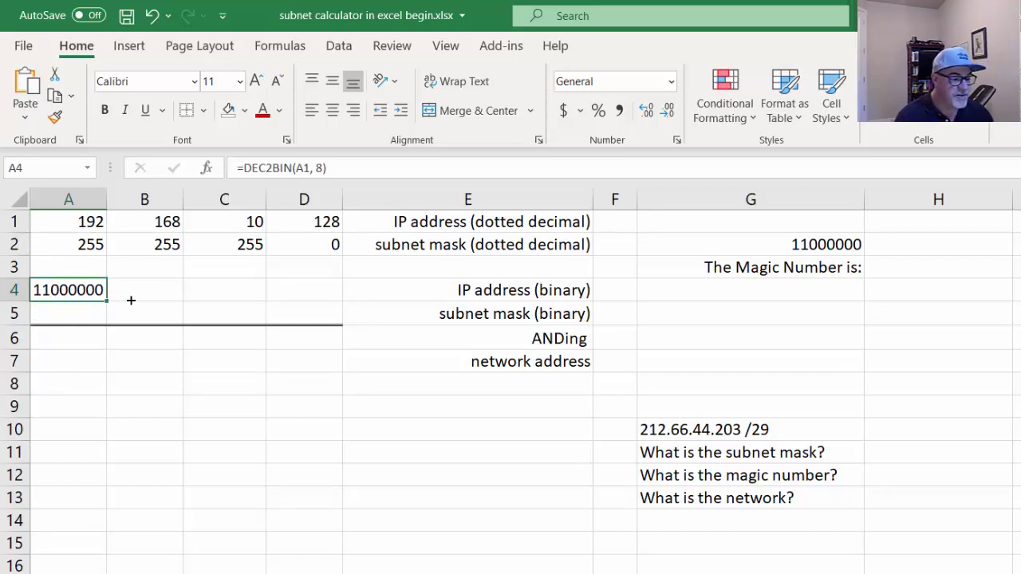
{"action": "left_click_drag", "start_coordinate": [131, 300], "coordinate": [173, 302]}
{"action": "left_click_drag", "start_coordinate": [252, 302], "coordinate": [321, 303]}
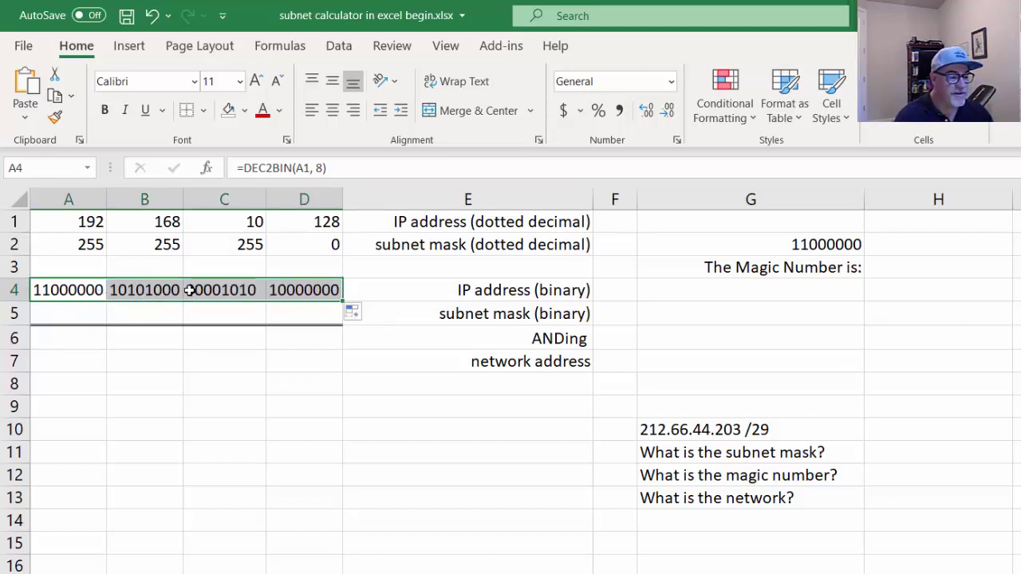
{"action": "key", "text": "Right"}
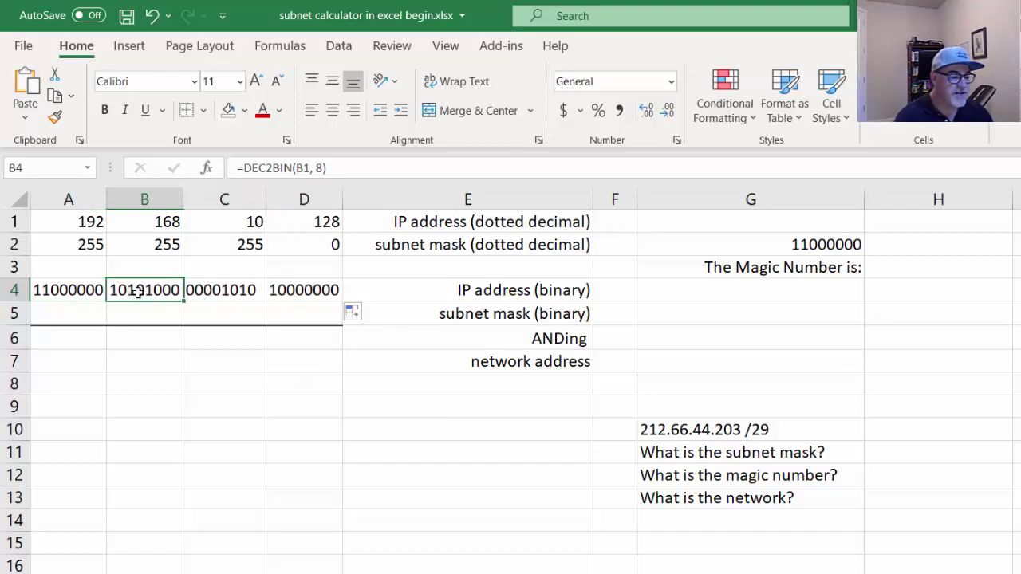
{"action": "key", "text": "Right"}
{"action": "key", "text": "Right"}
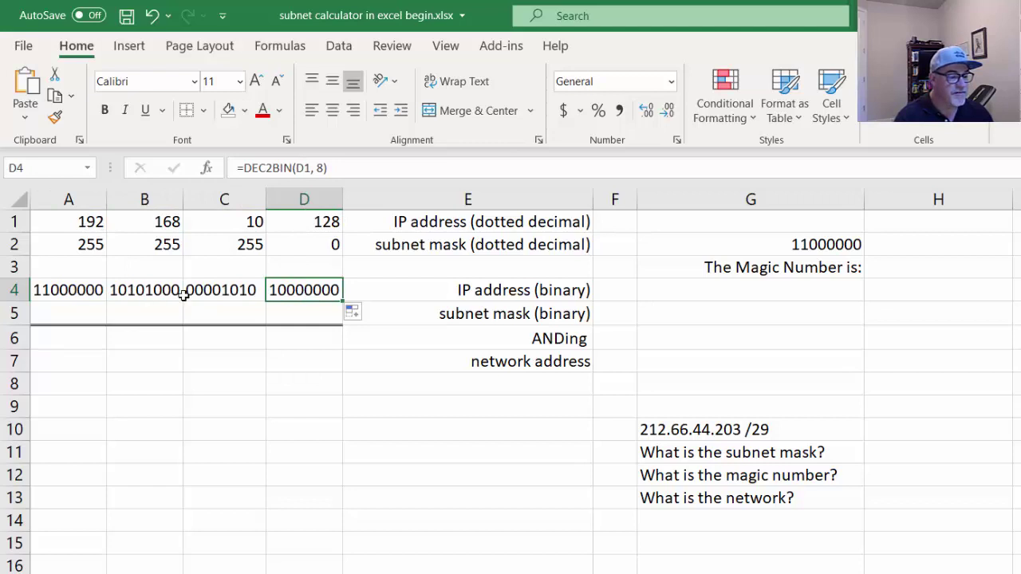
- Change the third IP octet in C1 to 20 and check its binary conversion in C4
{"action": "left_click", "coordinate": [246, 225]}
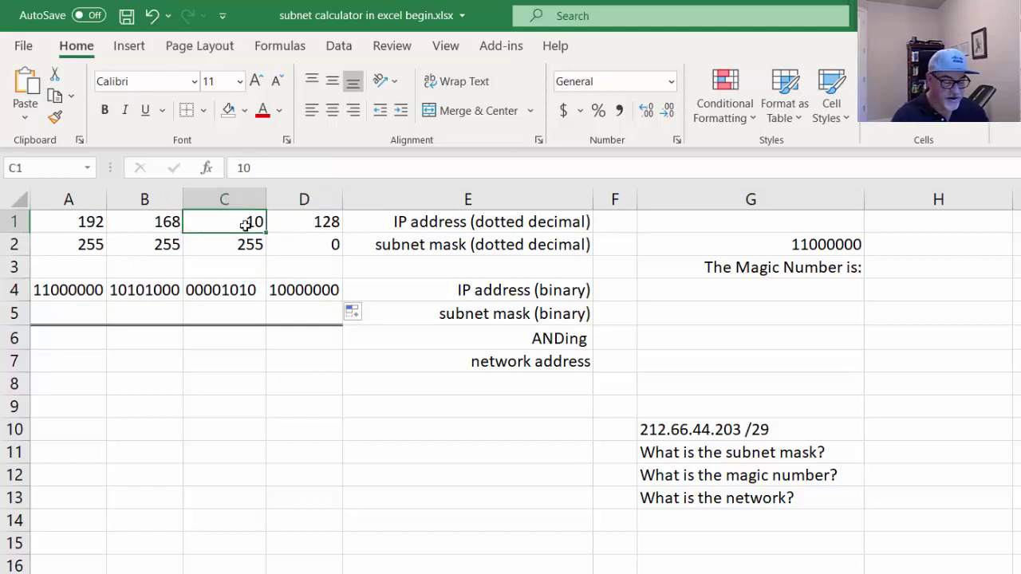
{"action": "type", "text": "20"}
{"action": "left_click", "coordinate": [242, 390]}
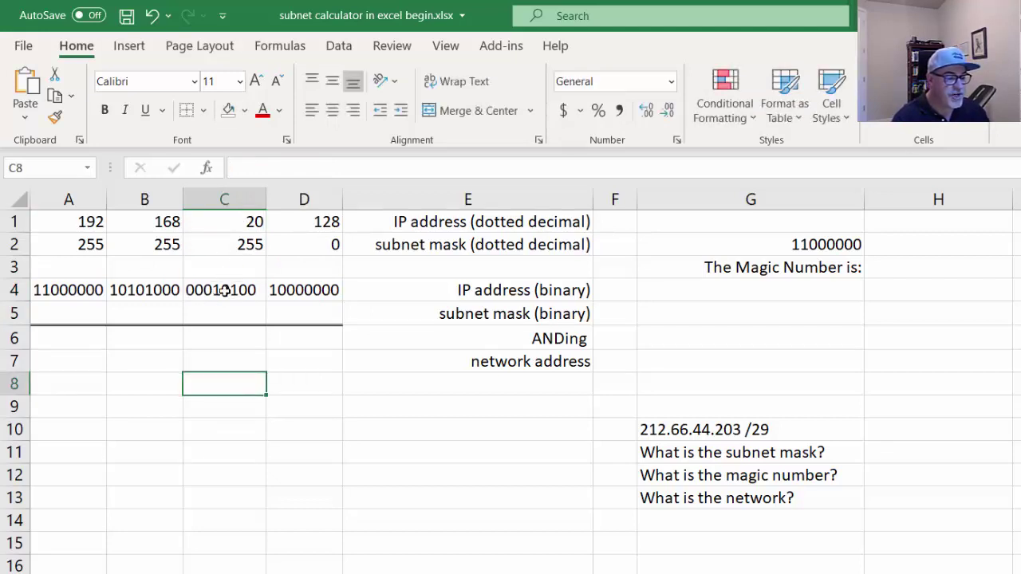
{"action": "left_click", "coordinate": [224, 292]}
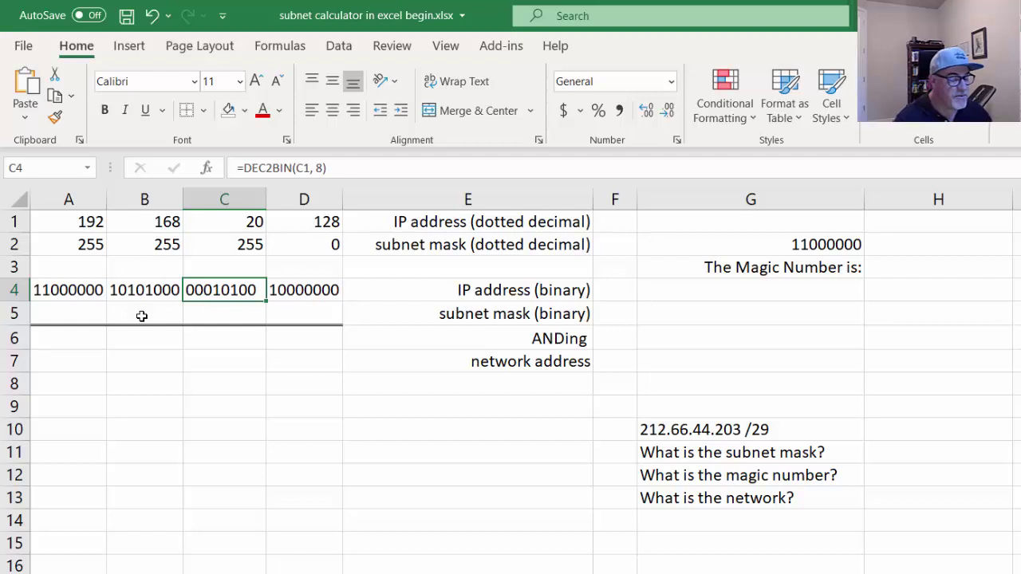
- Enter the formula =DEC2BIN(A2, 8) in cell A5 to convert the first subnet mask octet to eight-digit binary
{"action": "left_click", "coordinate": [64, 316]}
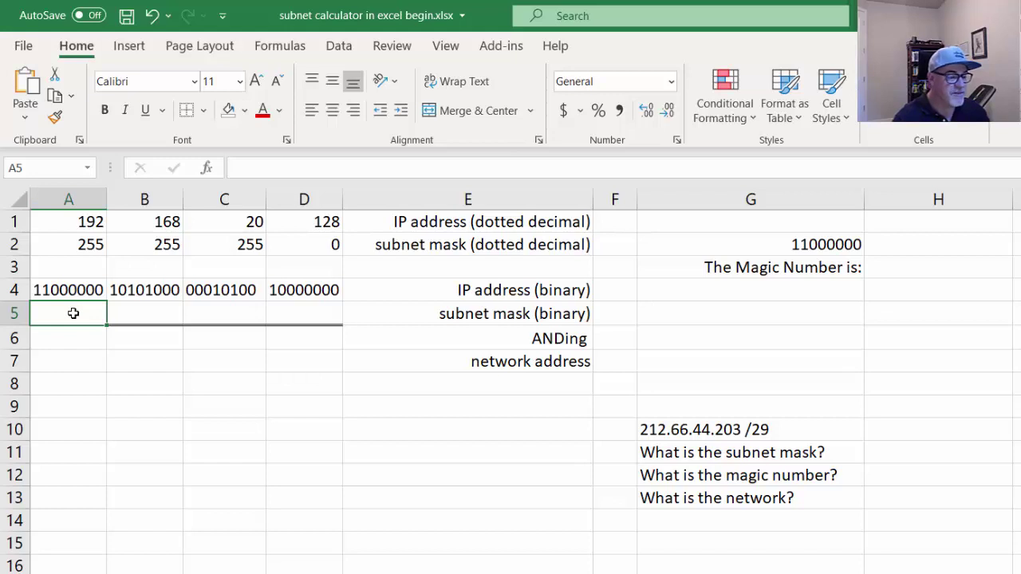
{"action": "left_click", "coordinate": [241, 170]}
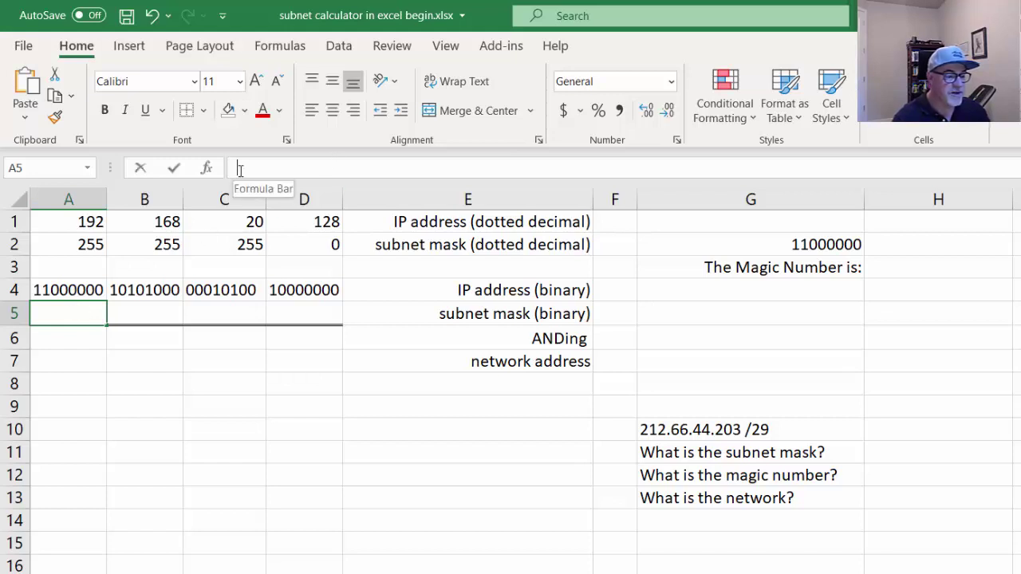
{"action": "type", "text": "="}
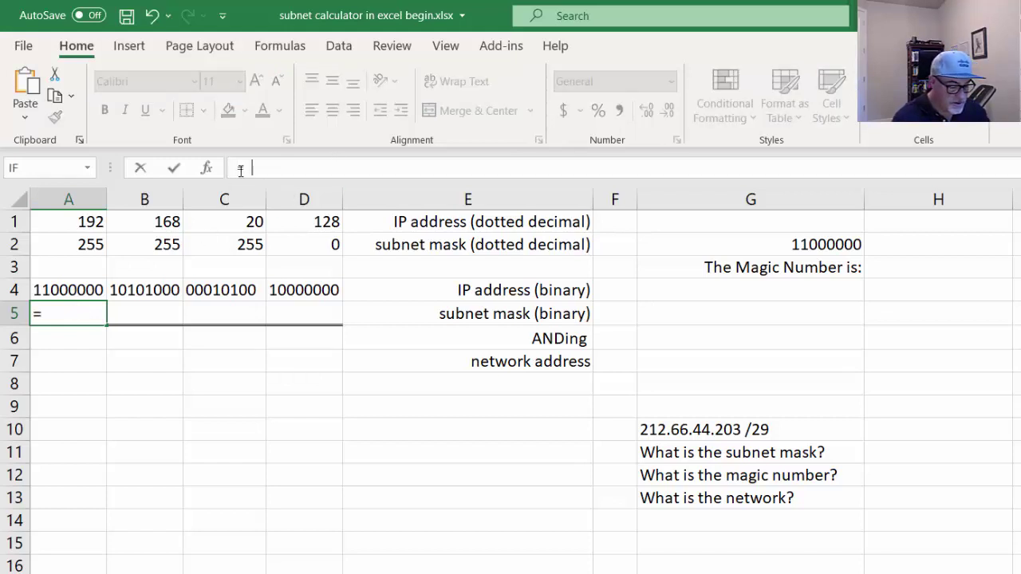
{"action": "type", "text": "DEC2BIN"}
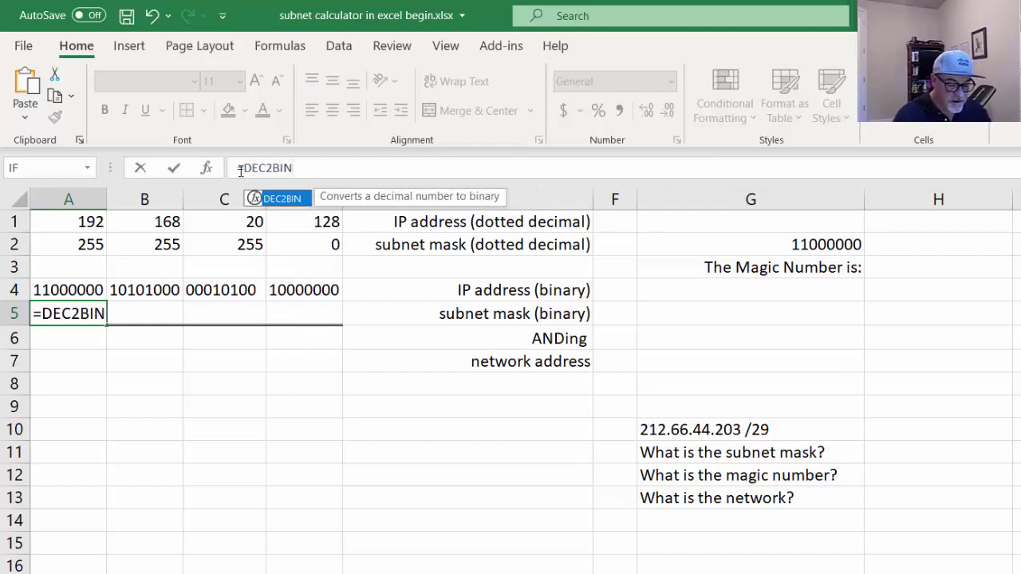
{"action": "type", "text": "("}
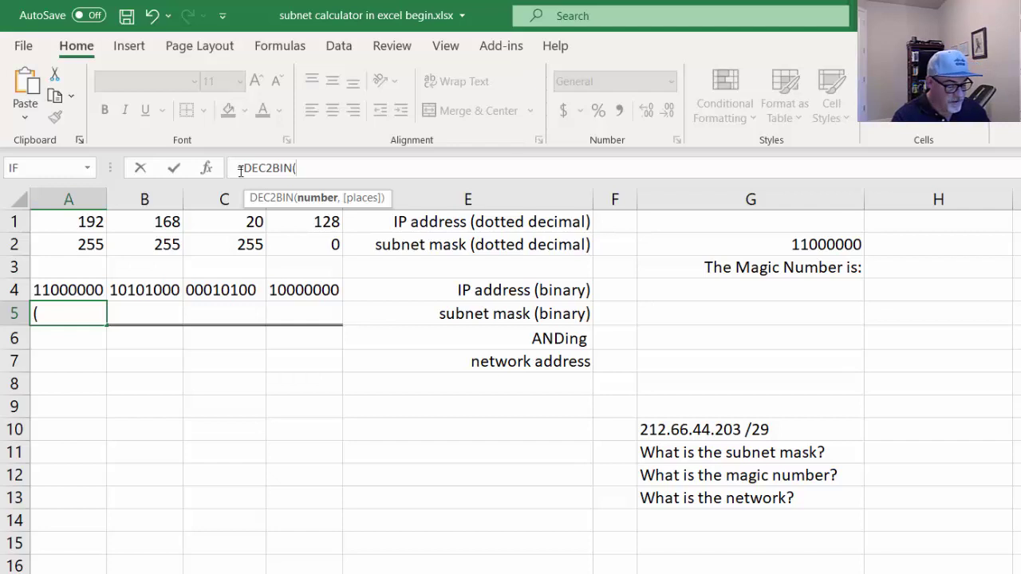
{"action": "type", "text": "A2"}
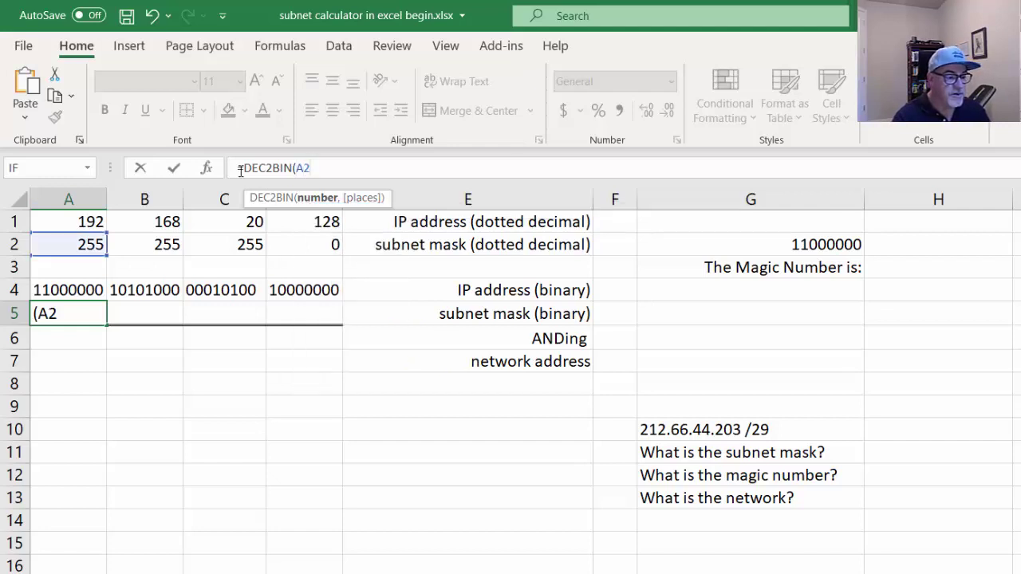
{"action": "type", "text": ", 8"}
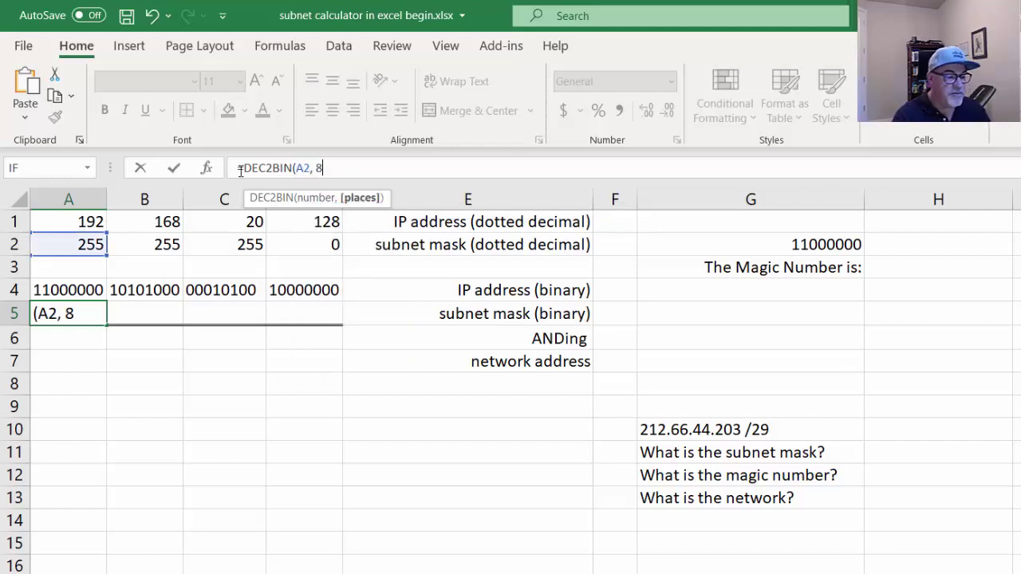
{"action": "type", "text": ")"}
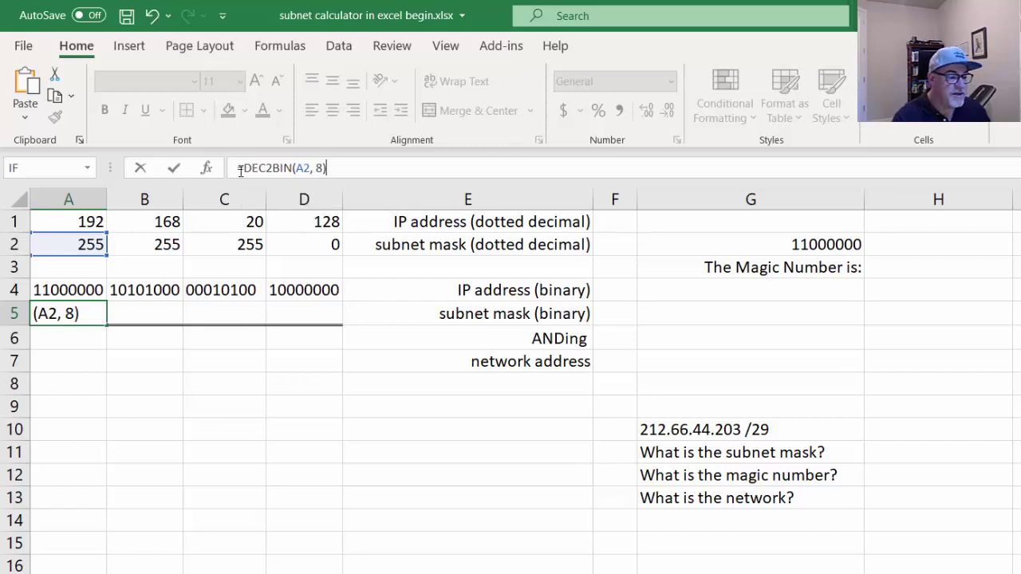
{"action": "left_click", "coordinate": [173, 167]}
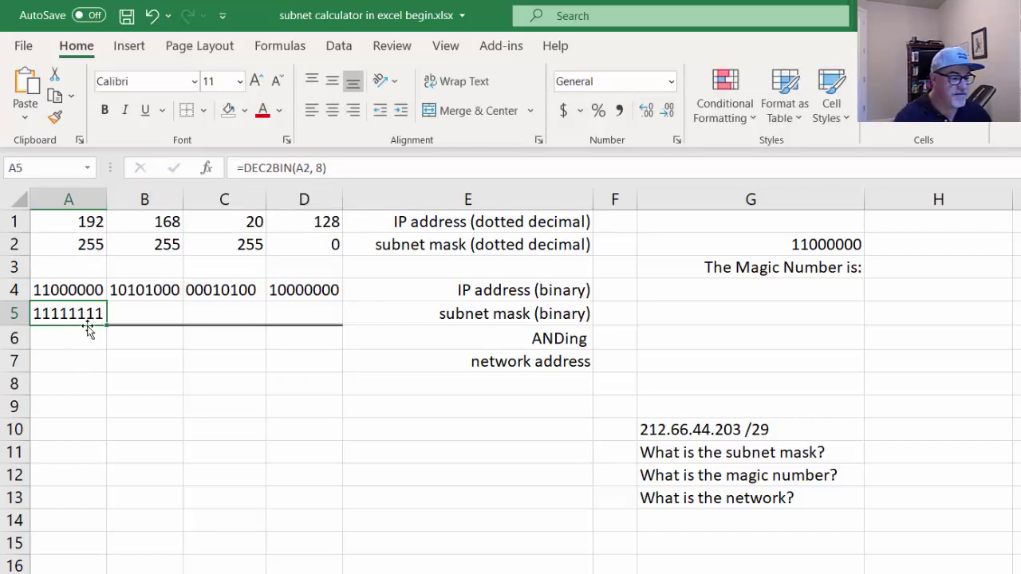
- Fill the A5 subnet mask conversion formula across to D5
{"action": "left_click_drag", "start_coordinate": [107, 325], "coordinate": [324, 330]}
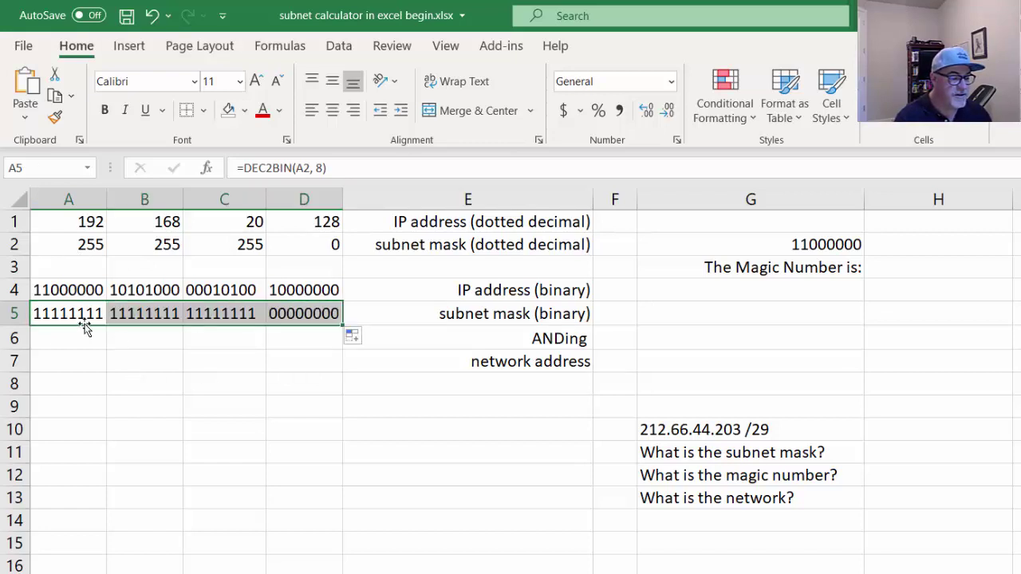
{"action": "left_click", "coordinate": [184, 355]}
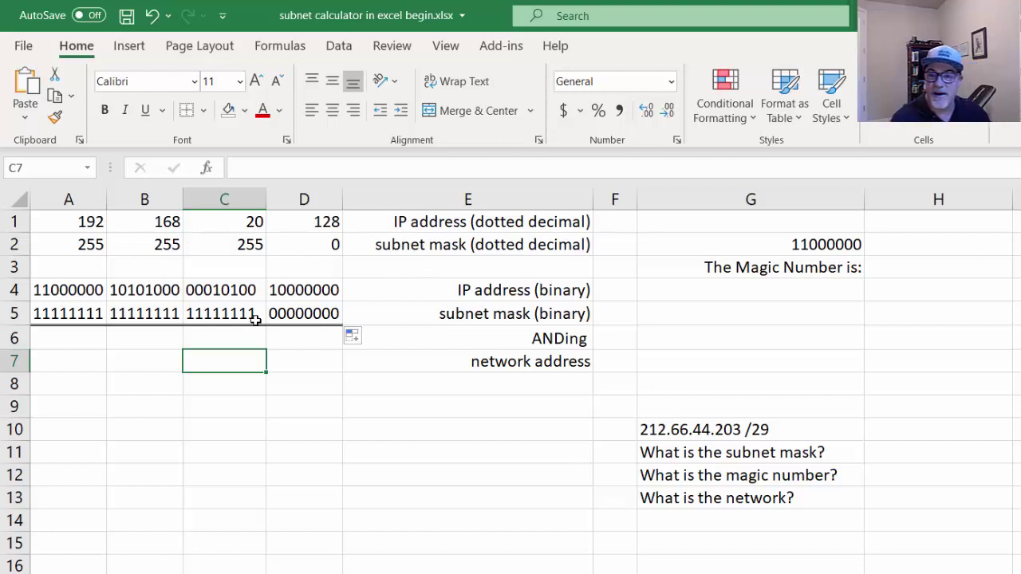
{"action": "left_click", "coordinate": [407, 336]}
- Enter the formula =BITAND(A1,A2) in cell A6 and check it against the decimal octets in A1 and A2
{"action": "left_click", "coordinate": [88, 340]}
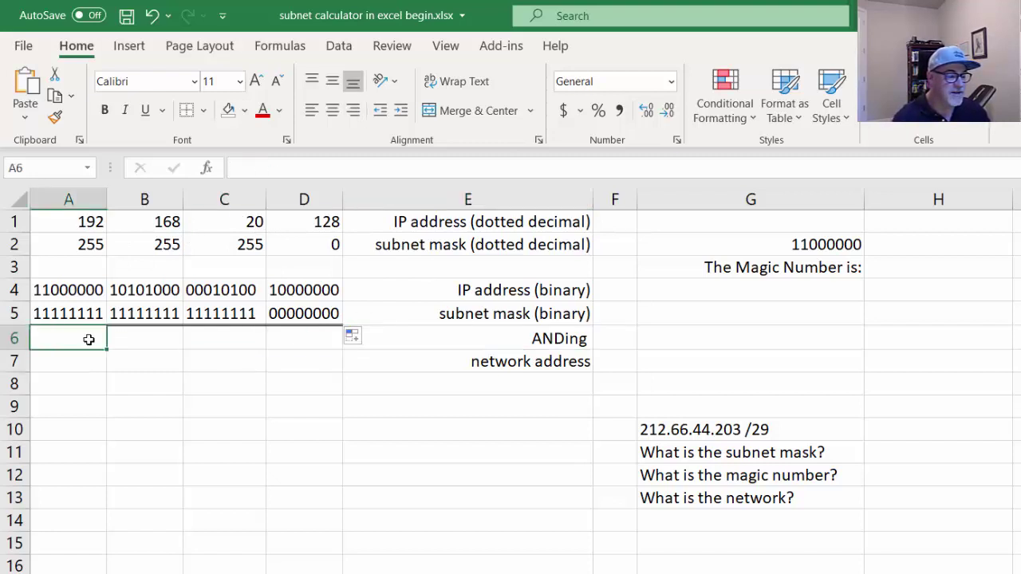
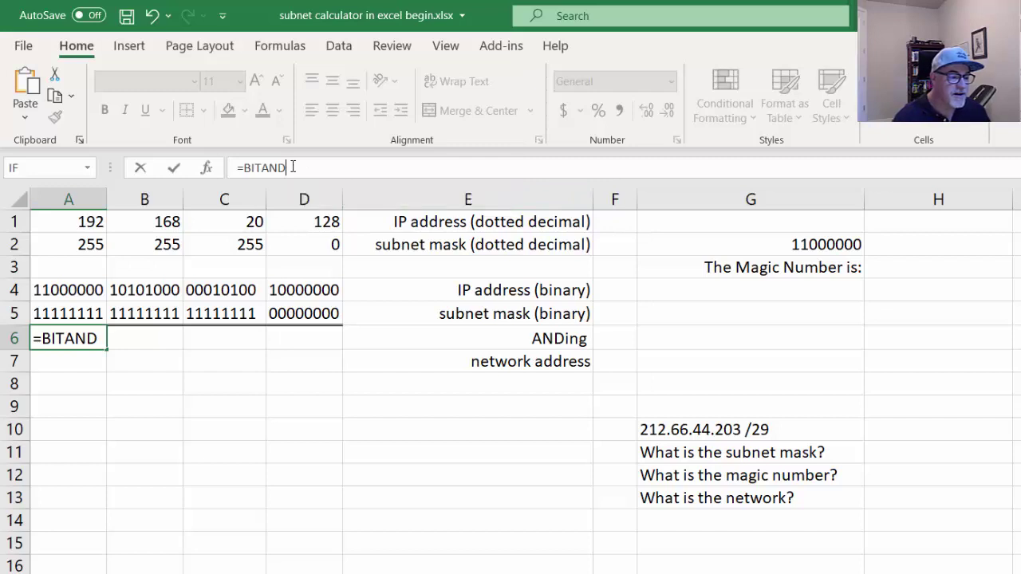
{"action": "left_click", "coordinate": [293, 167]}
{"action": "type", "text": "("}
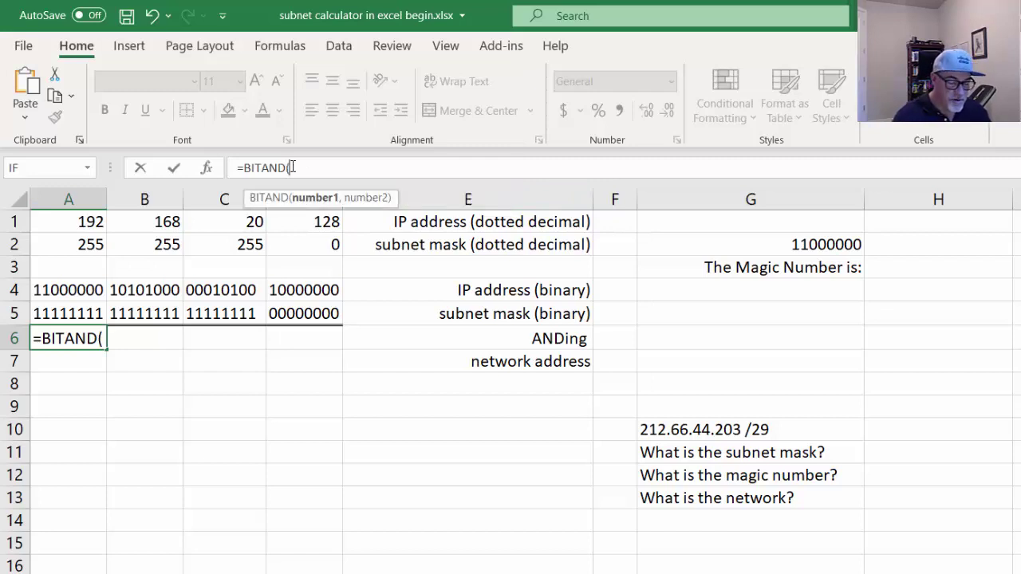
{"action": "type", "text": ")"}
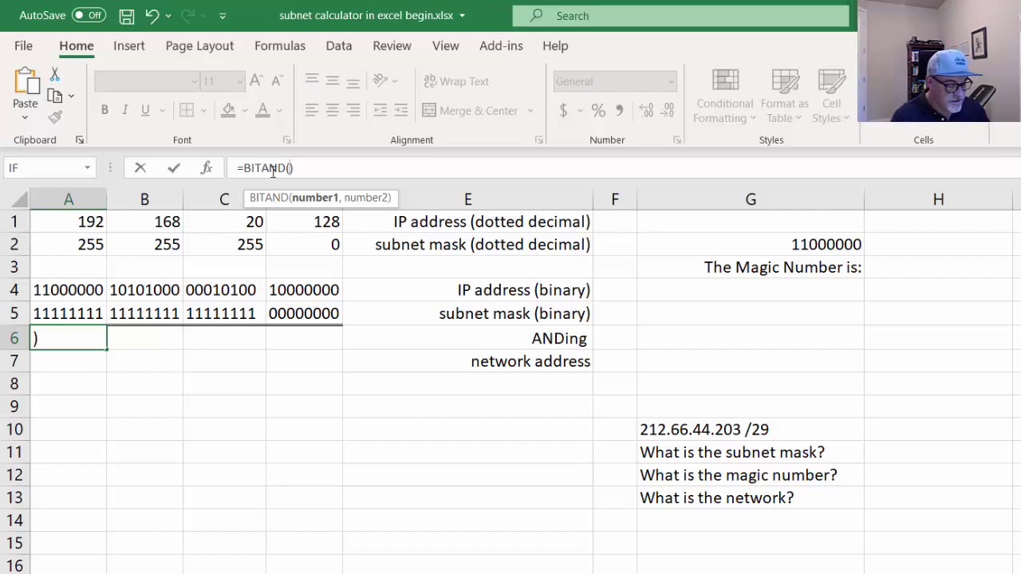
{"action": "type", "text": "A1"}
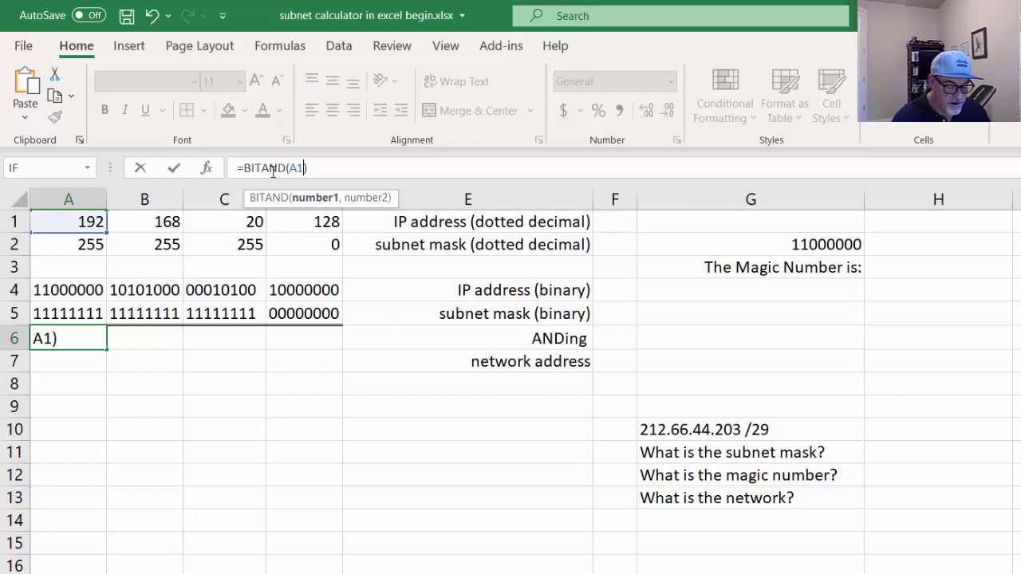
{"action": "type", "text": ",A2"}
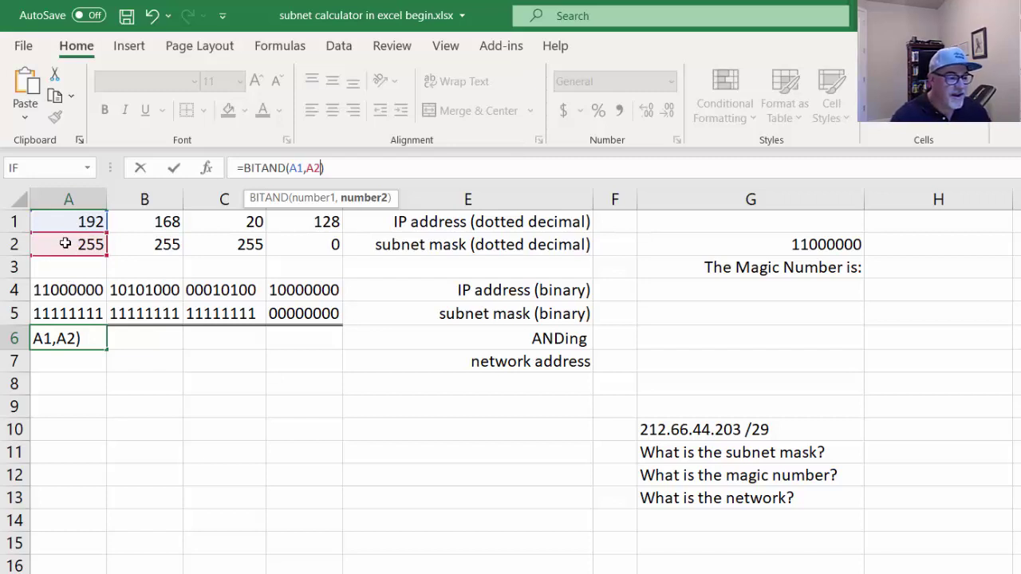
{"action": "left_click", "coordinate": [175, 169]}
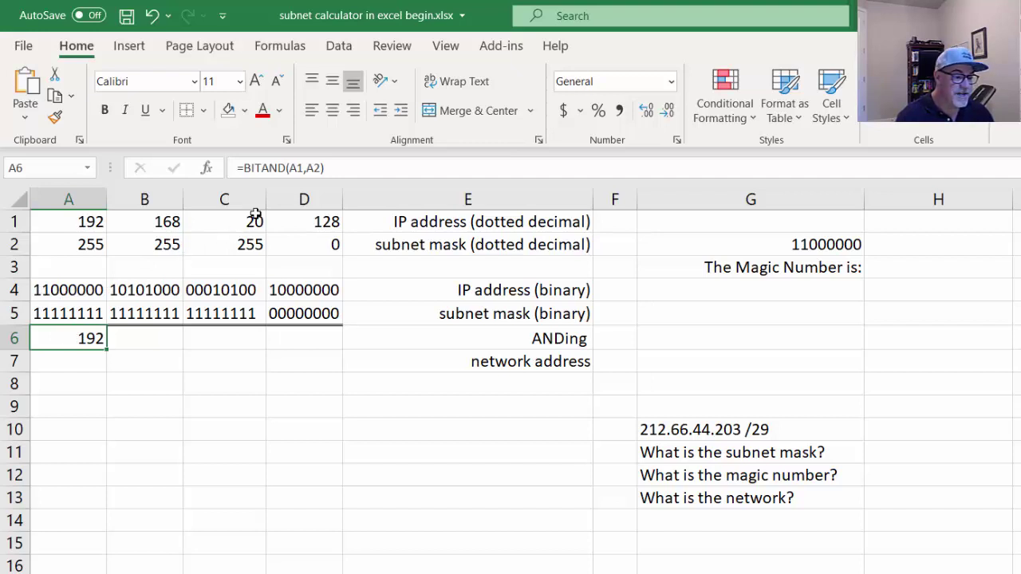
{"action": "left_click", "coordinate": [67, 222]}
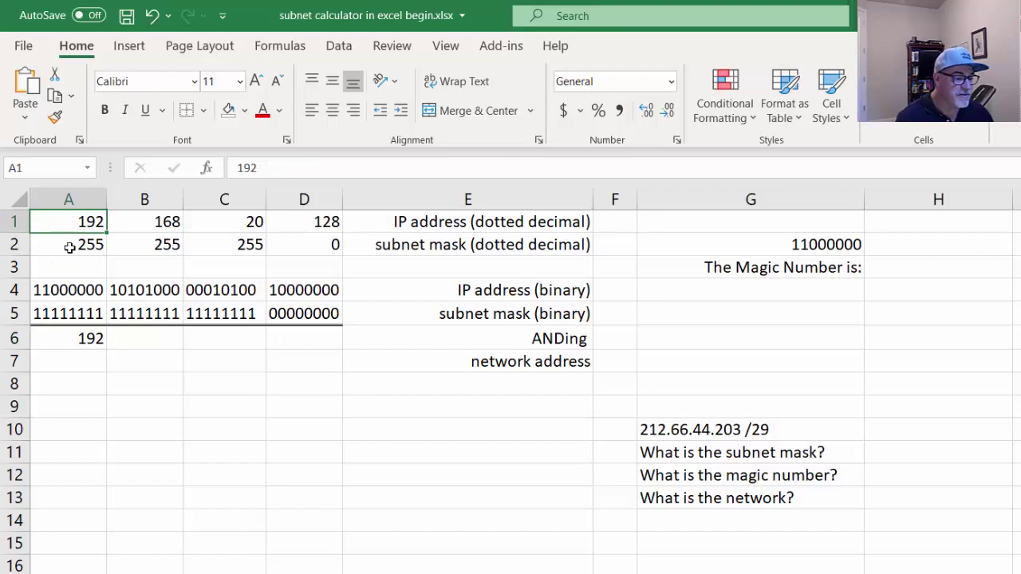
{"action": "left_click", "coordinate": [71, 246]}
- Wrap the A6 formula in an eight-place binary conversion so it reads =DEC2BIN(BITAND(A1,A2), 8)
{"action": "left_click", "coordinate": [73, 340]}
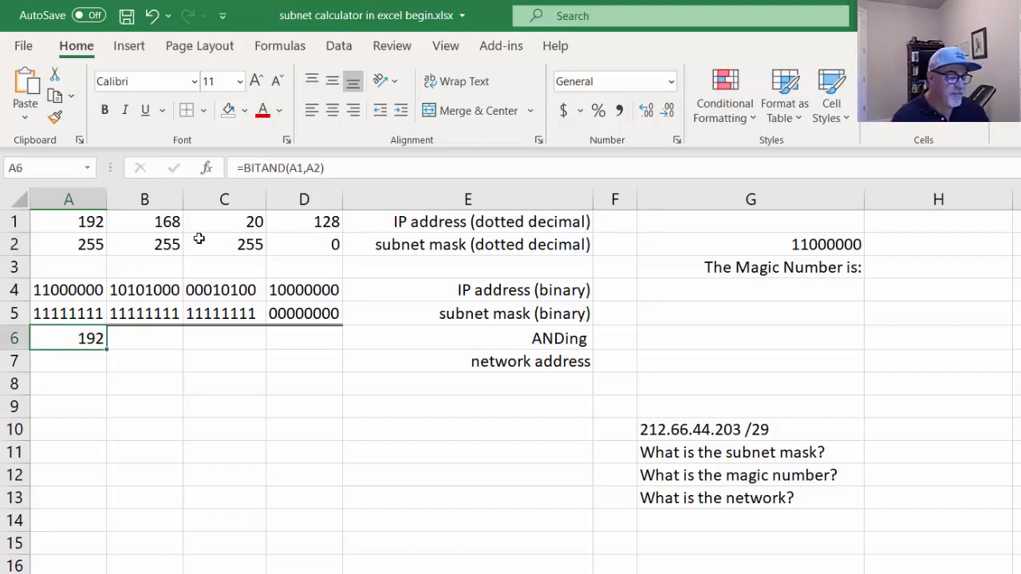
{"action": "left_click", "coordinate": [248, 167]}
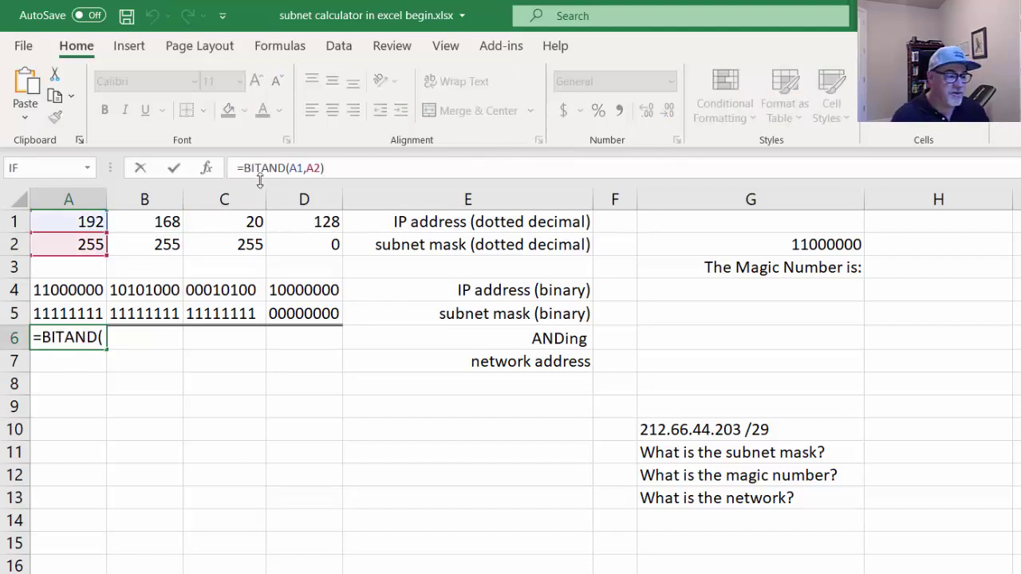
{"action": "type", "text": "DEC"}
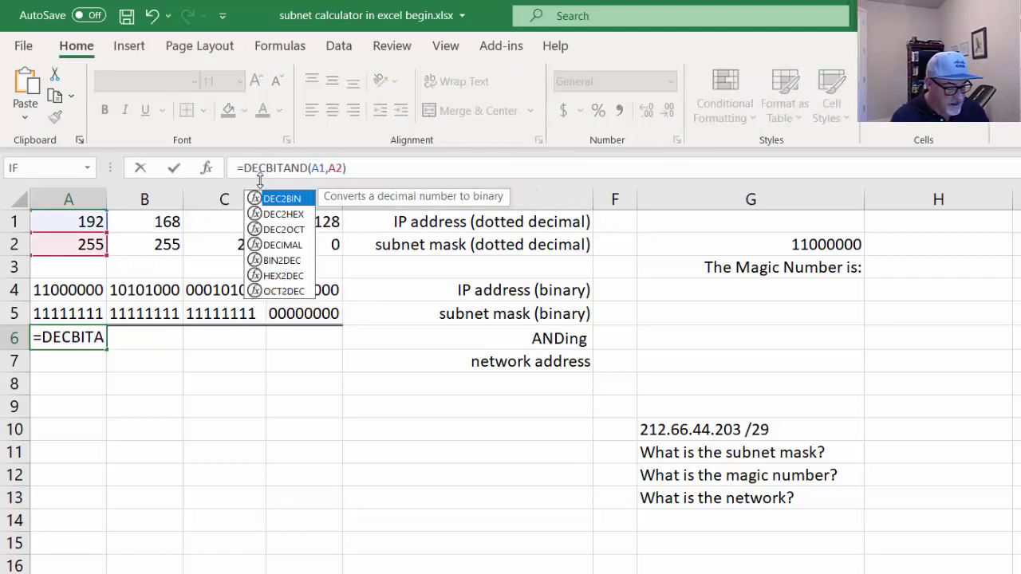
{"action": "type", "text": "2BIN"}
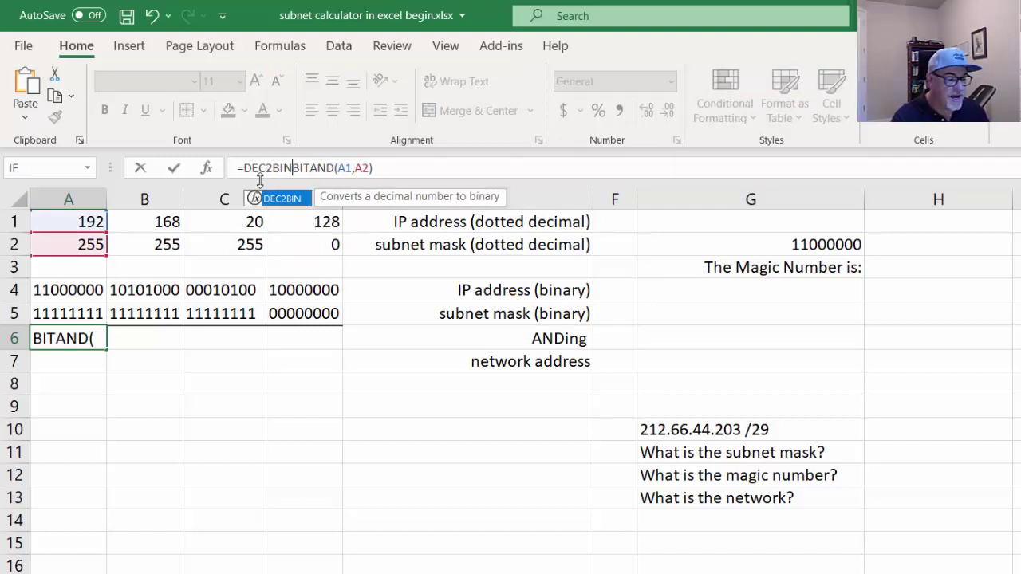
{"action": "type", "text": "("}
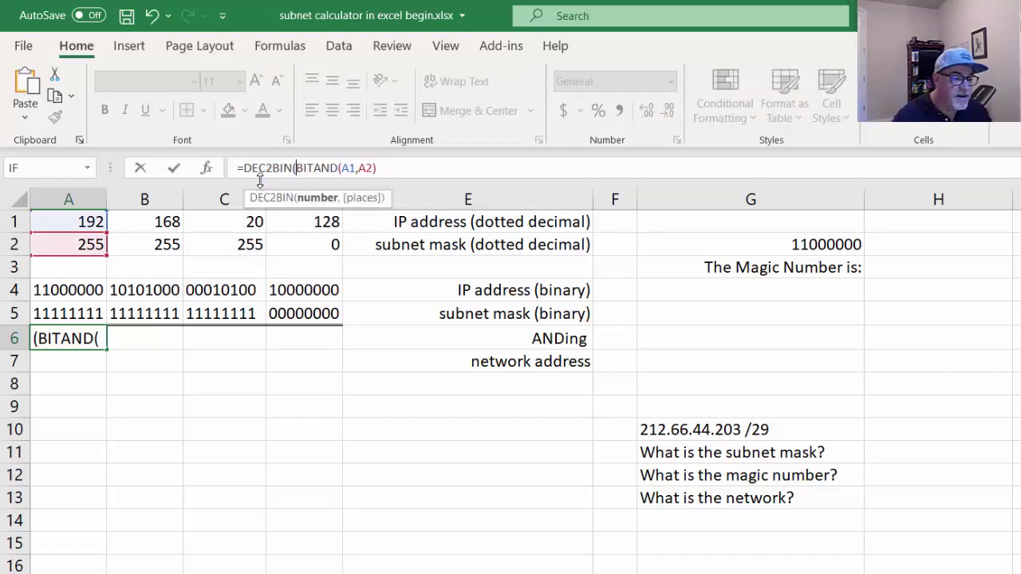
{"action": "key", "text": "Right"}
{"action": "key", "text": "Right"}
{"action": "key", "text": "Right"}
{"action": "key", "text": "Right"}
{"action": "key", "text": "Right"}
{"action": "key", "text": "Right"}
{"action": "key", "text": "Right"}
{"action": "key", "text": "Right"}
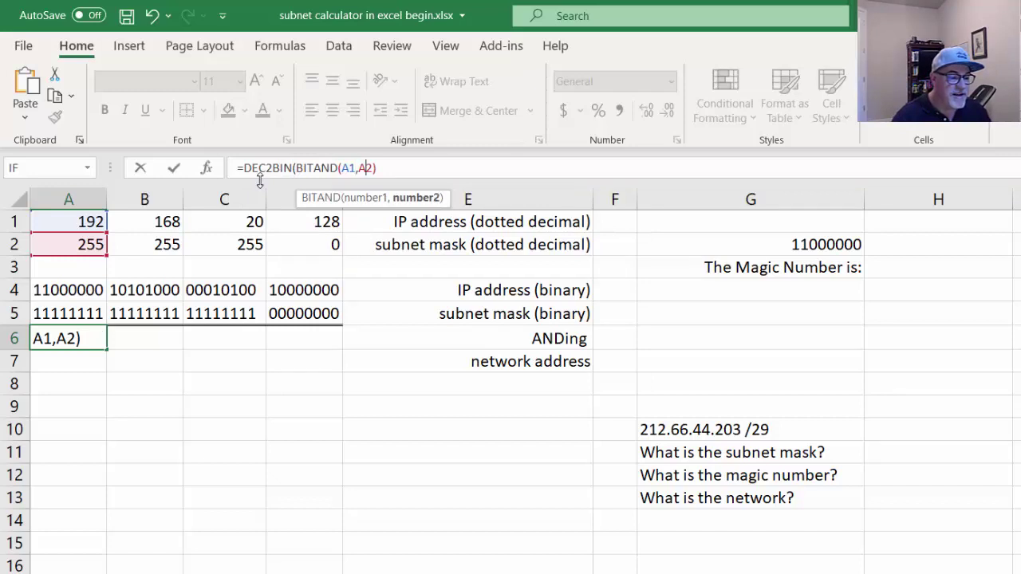
{"action": "key", "text": "Right"}
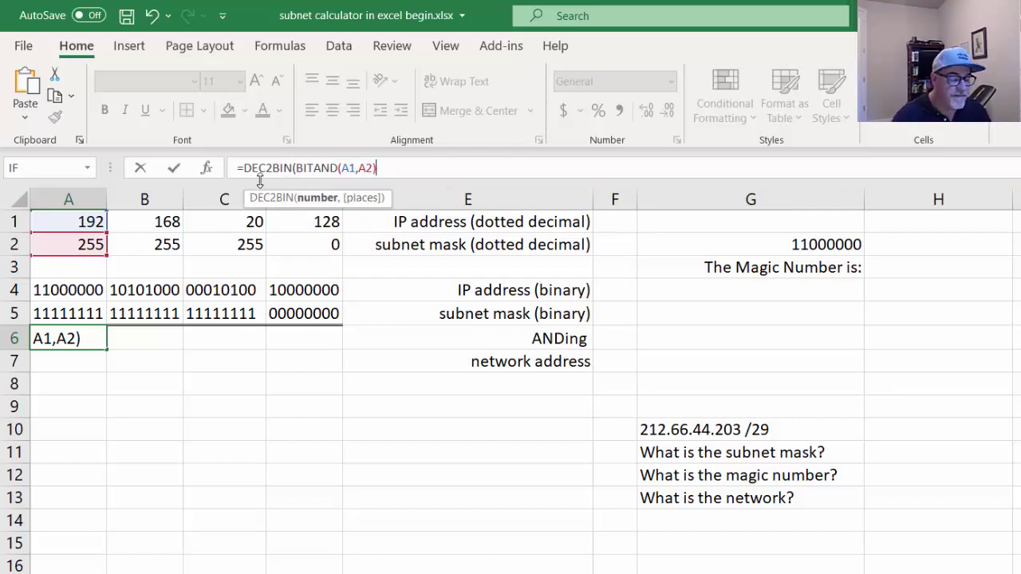
{"action": "type", "text": ")"}
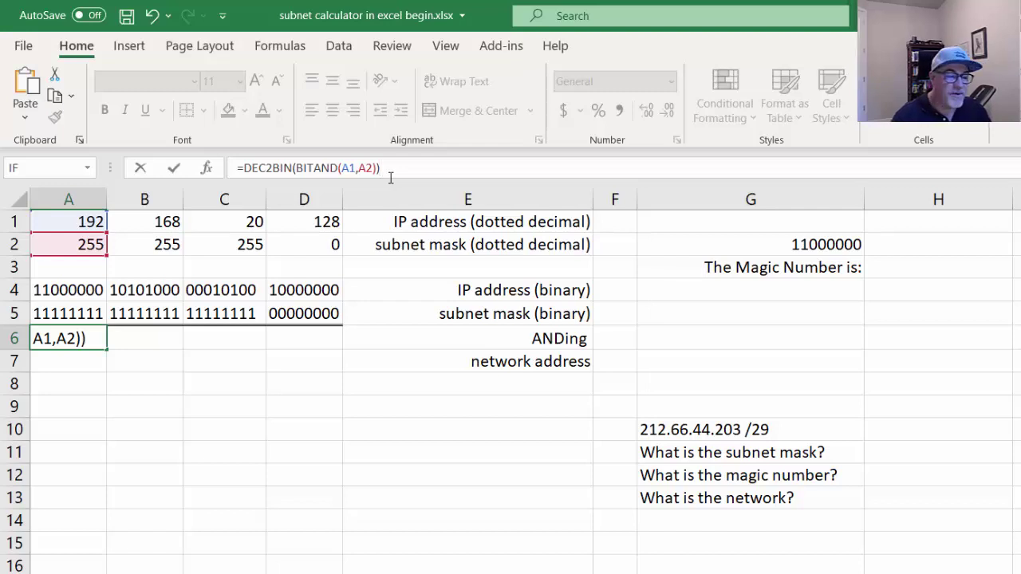
{"action": "key", "text": "Left"}
{"action": "type", "text": ", 8"}
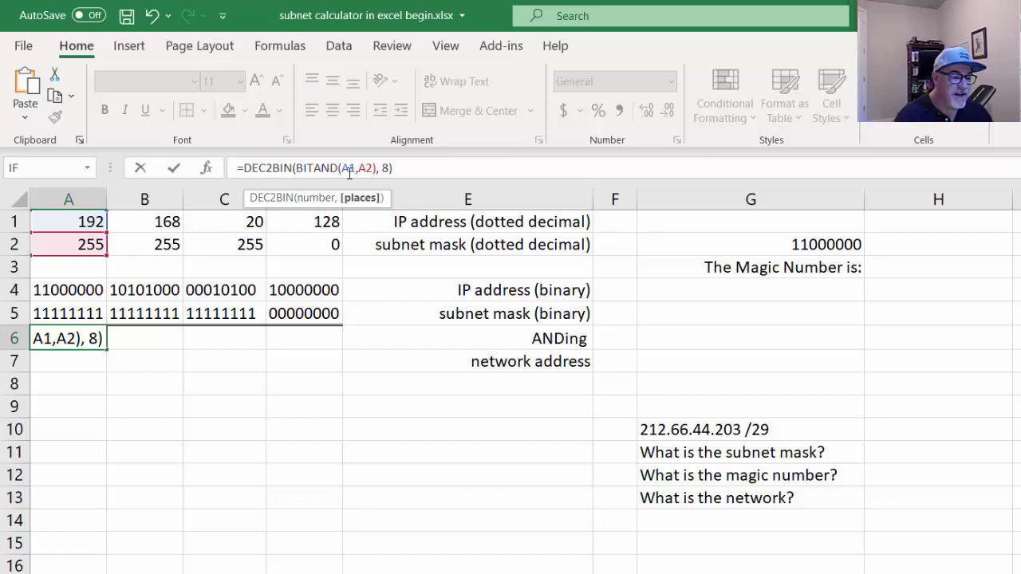
{"action": "left_click", "coordinate": [175, 170]}
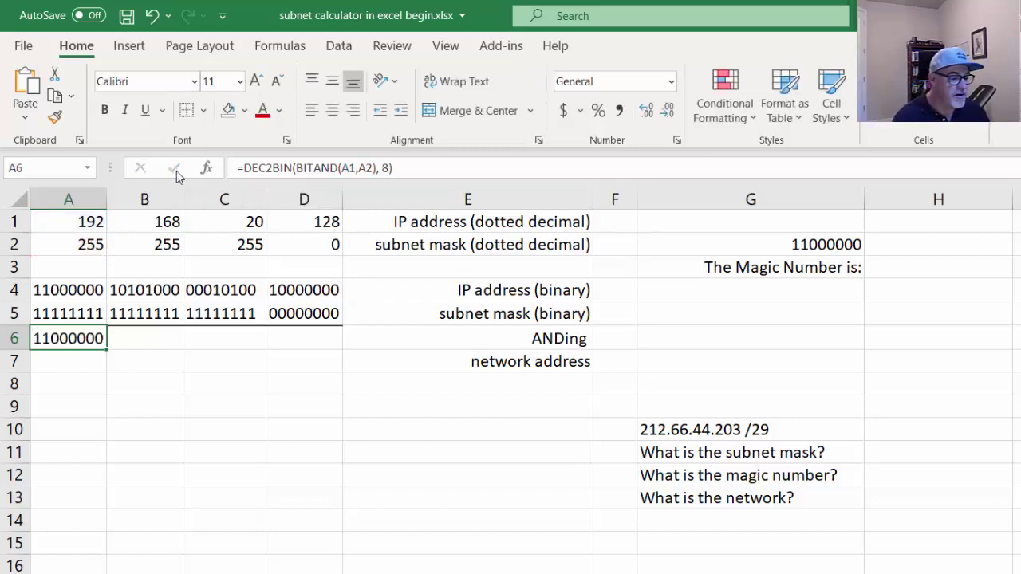
- Fill the A6 ANDing formula across to D6 and check the formulas in A6 through D6
{"action": "left_click", "coordinate": [69, 366]}
{"action": "left_click", "coordinate": [64, 338]}
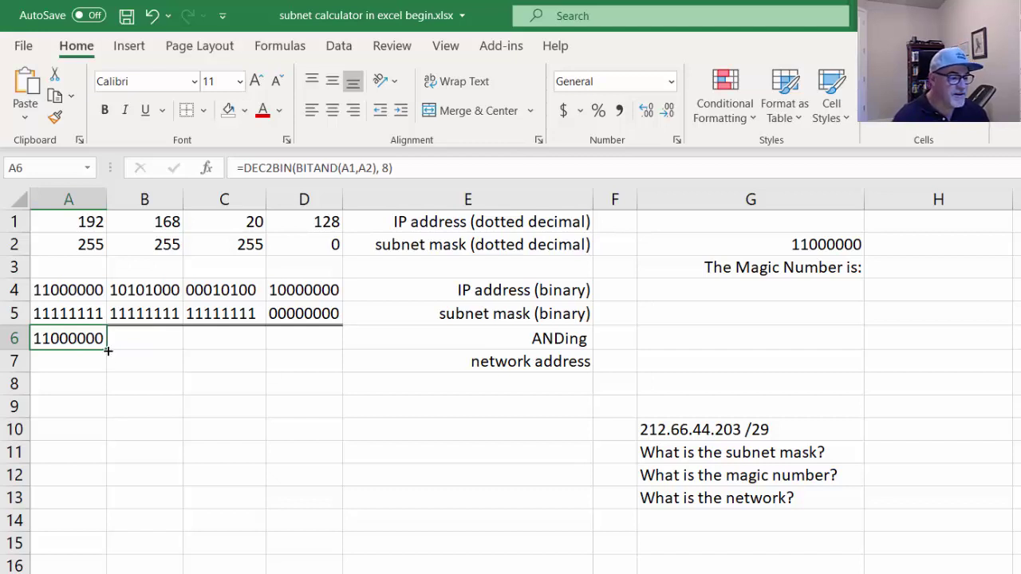
{"action": "left_click_drag", "start_coordinate": [108, 351], "coordinate": [316, 352]}
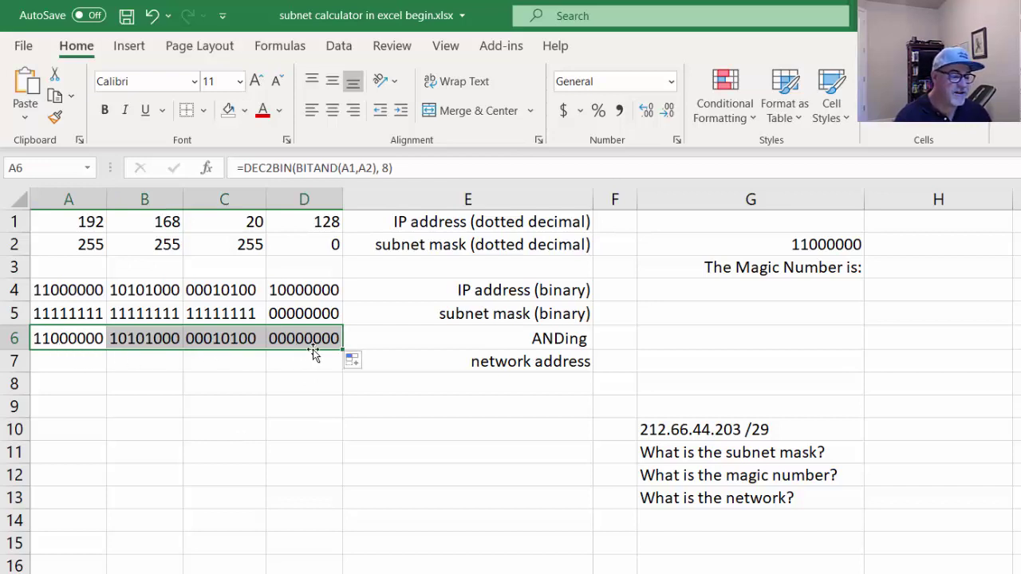
{"action": "left_click", "coordinate": [63, 343]}
{"action": "left_click", "coordinate": [136, 342]}
{"action": "left_click", "coordinate": [222, 342]}
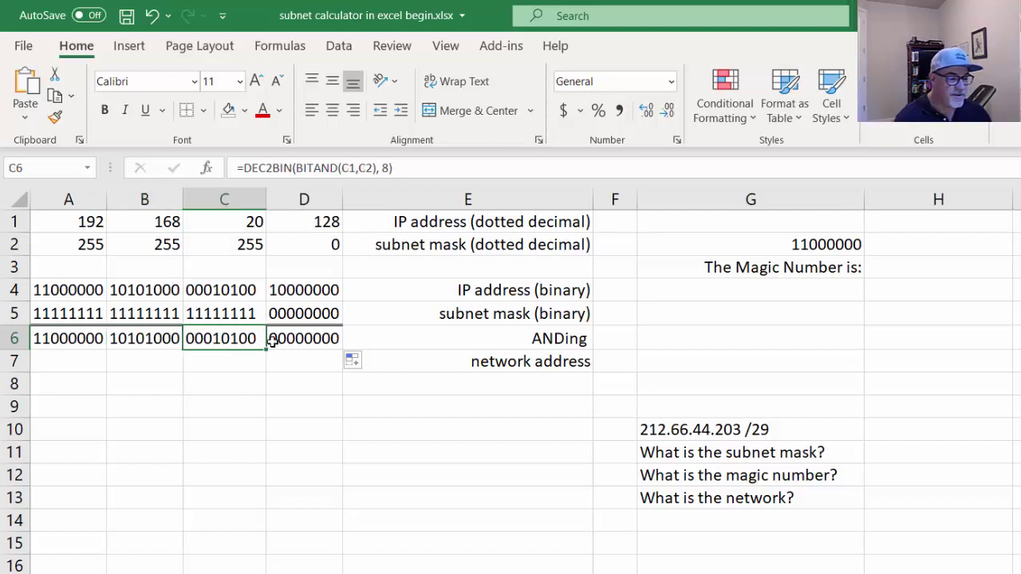
{"action": "left_click", "coordinate": [287, 341]}
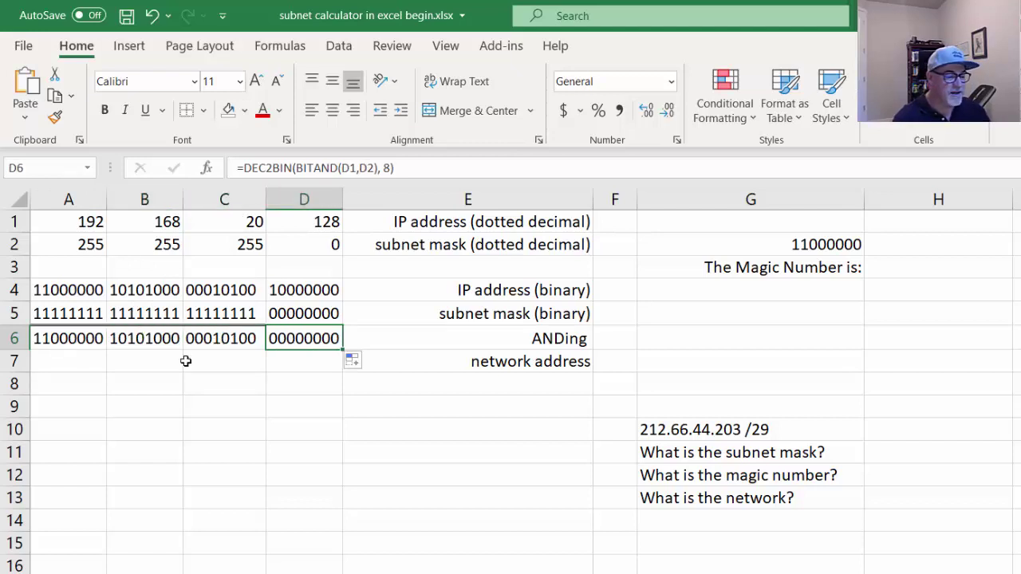
- Enter the formula =BIN2DEC(A6) in cell A7 for the network address and fill it across to D7
{"action": "left_click", "coordinate": [58, 362]}
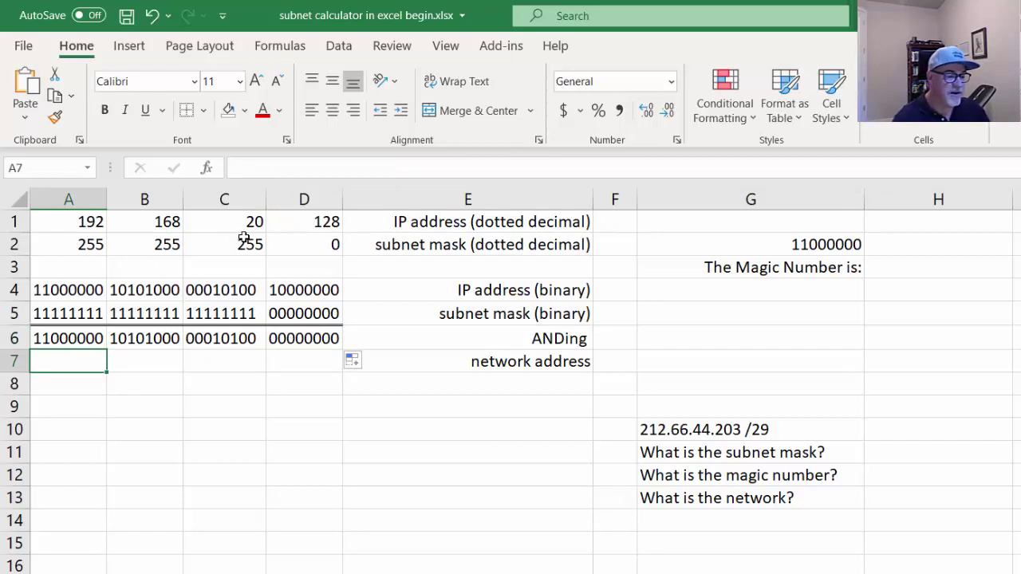
{"action": "left_click", "coordinate": [245, 169]}
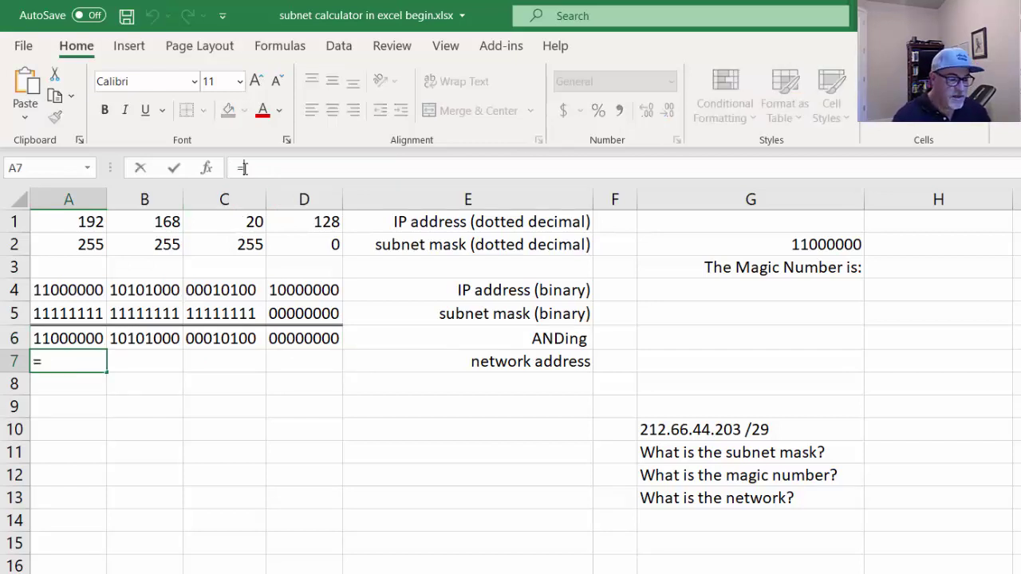
{"action": "type", "text": "=BIN"}
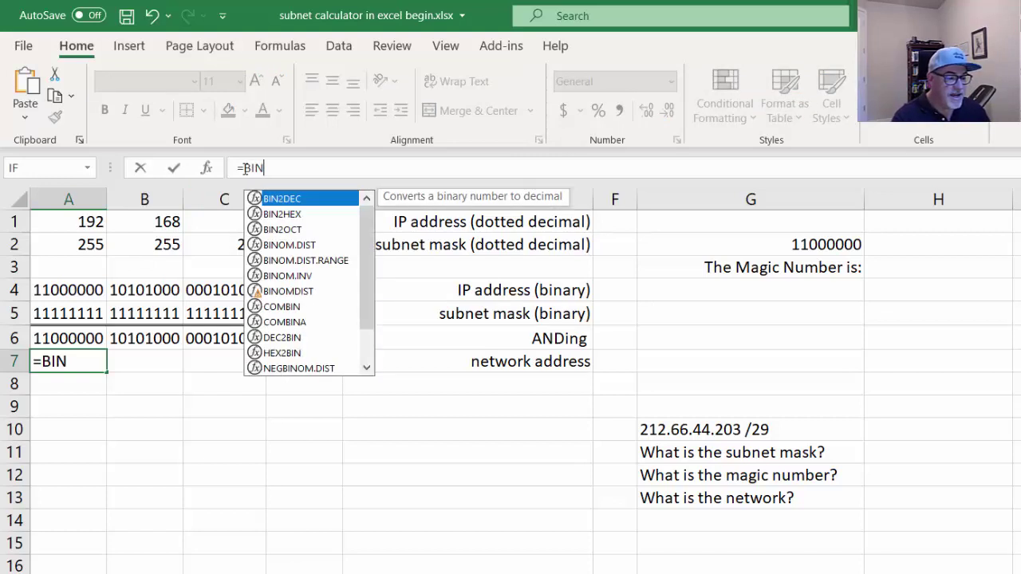
{"action": "type", "text": "2DEC"}
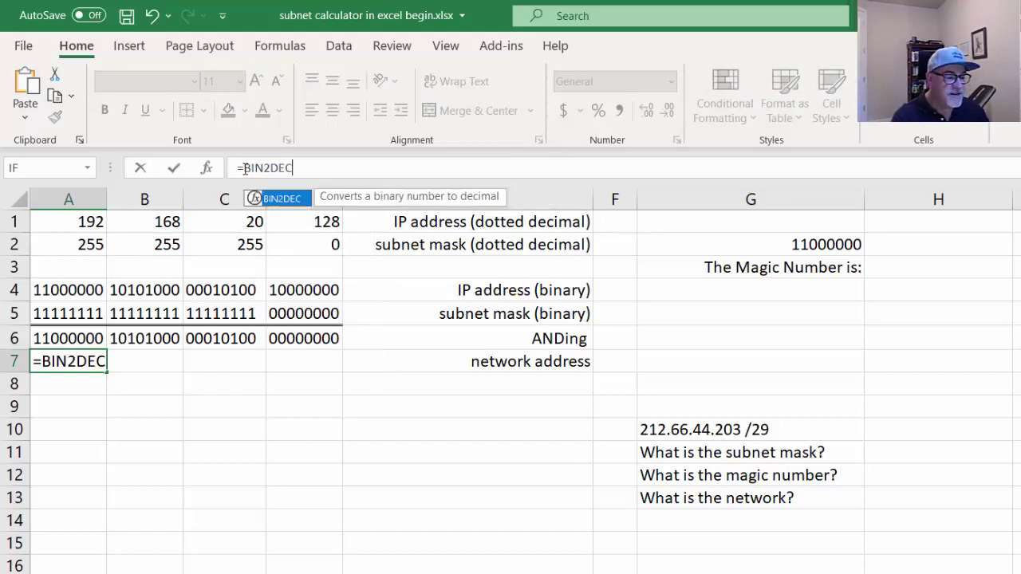
{"action": "type", "text": "("}
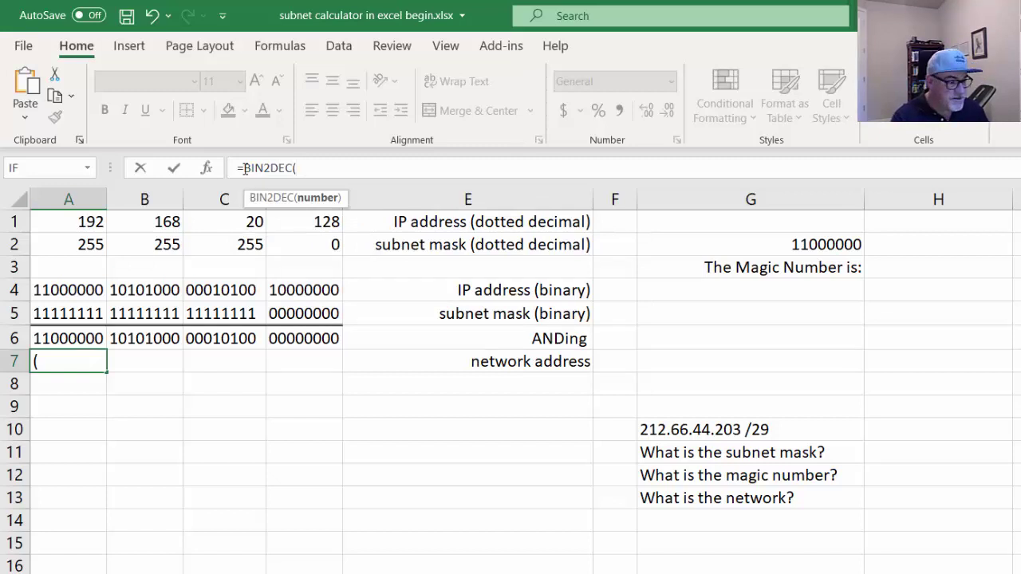
{"action": "type", "text": "A"}
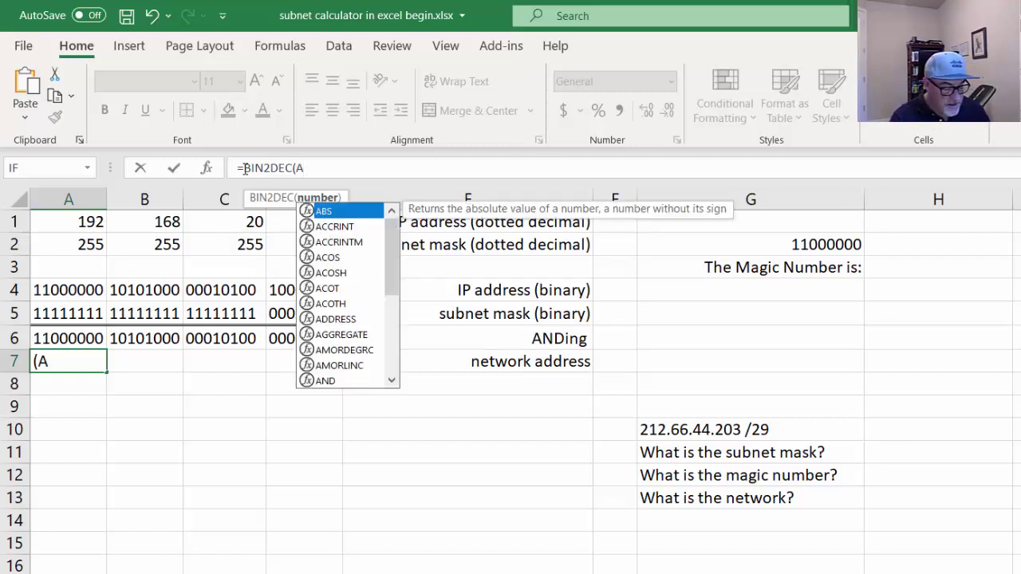
{"action": "type", "text": "6"}
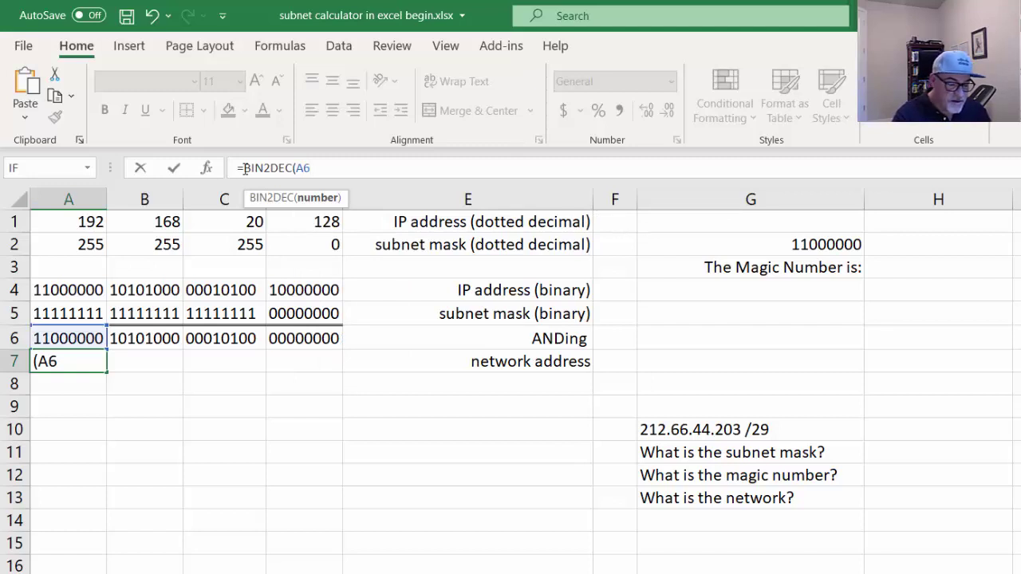
{"action": "type", "text": ")"}
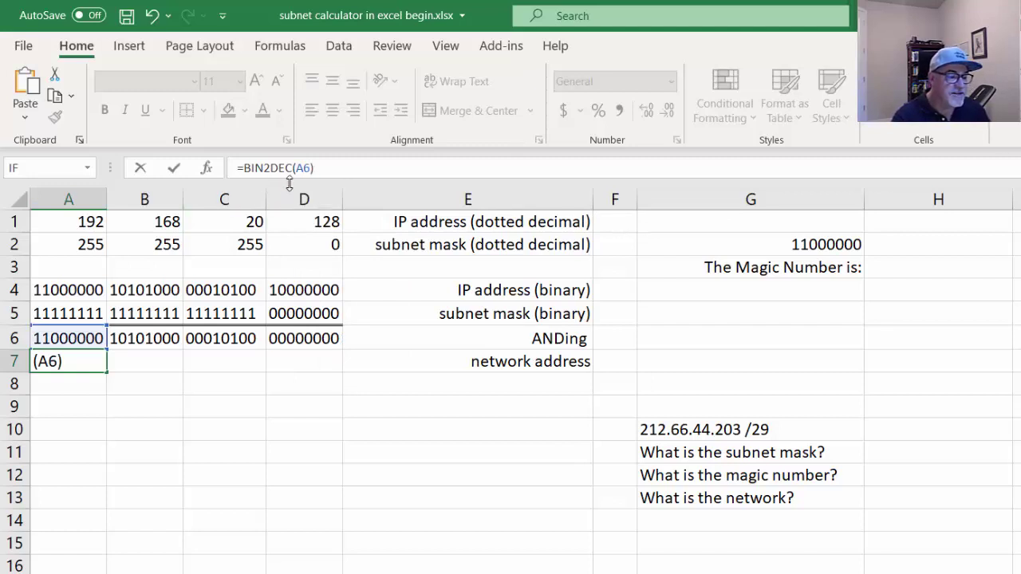
{"action": "left_click", "coordinate": [314, 180]}
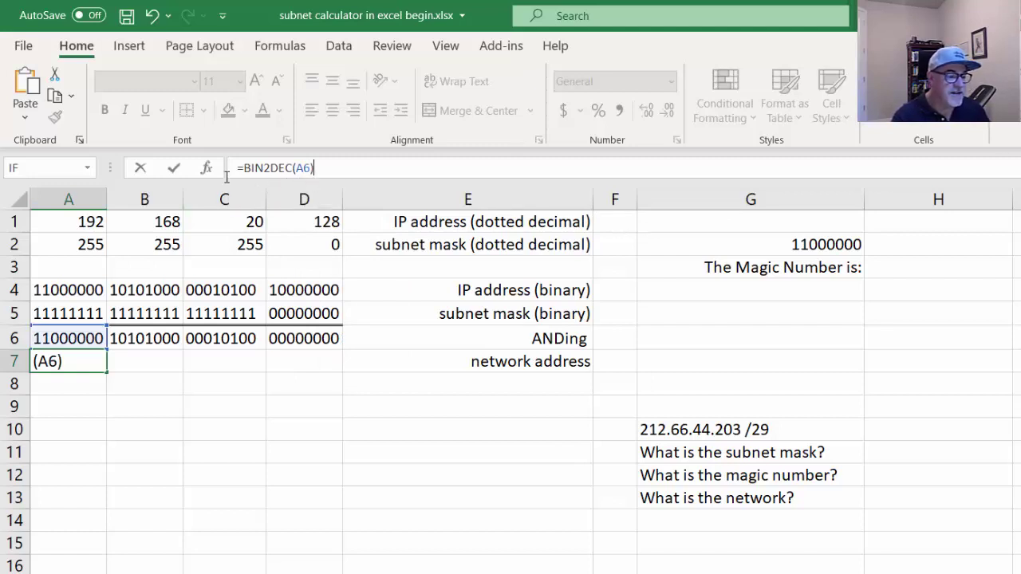
{"action": "left_click", "coordinate": [174, 170]}
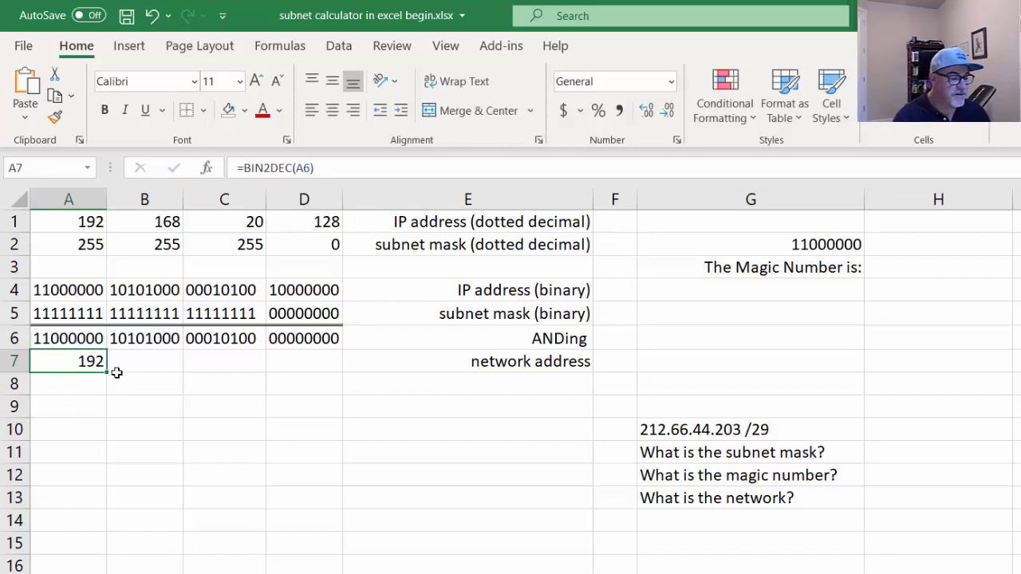
{"action": "left_click_drag", "start_coordinate": [109, 374], "coordinate": [337, 367]}
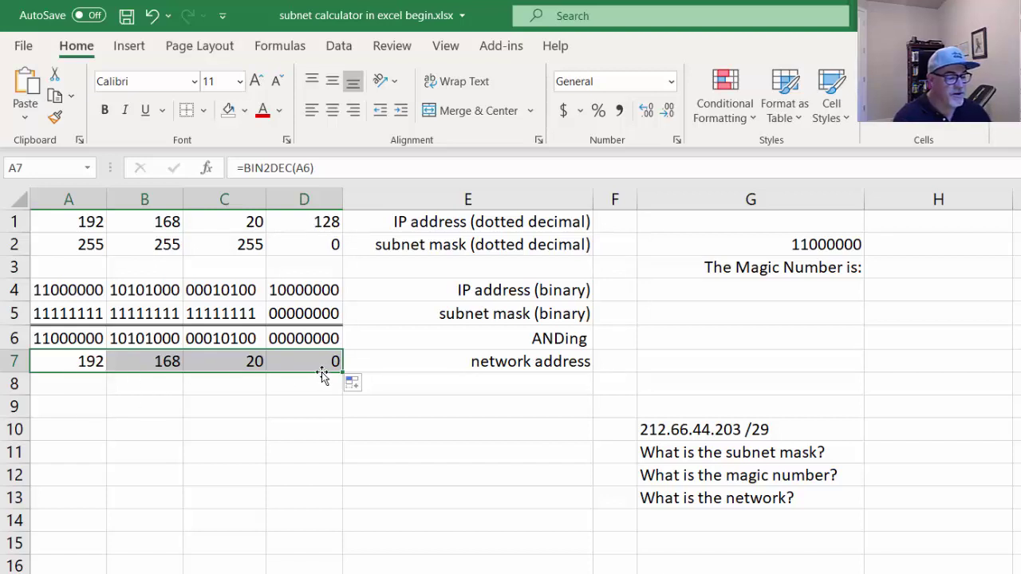
- Test the calculator with another IP address by setting A1 to 172, B1 to 55 and C1 to 201
{"action": "left_click", "coordinate": [90, 221]}
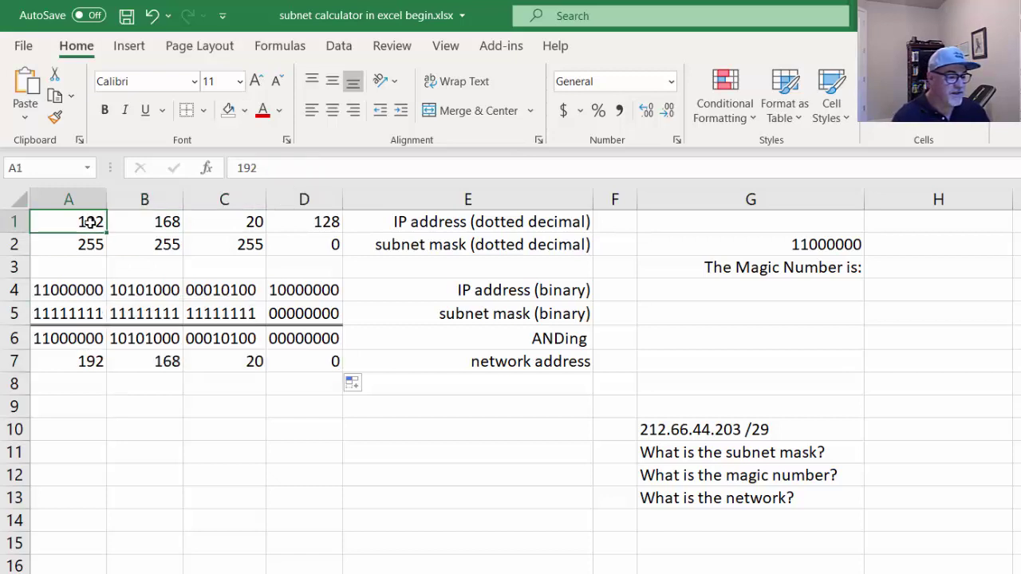
{"action": "type", "text": "172"}
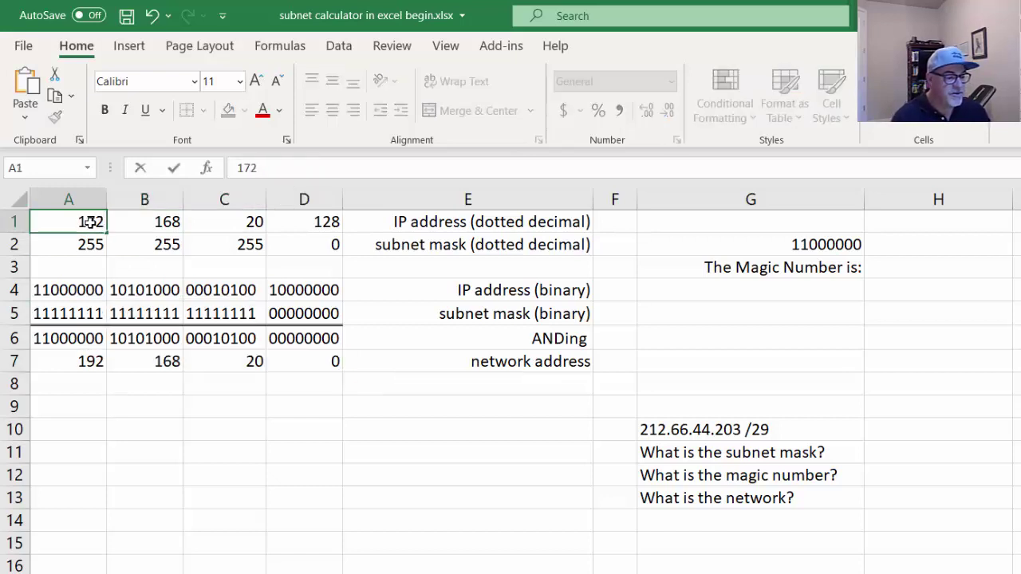
{"action": "key", "text": "Tab"}
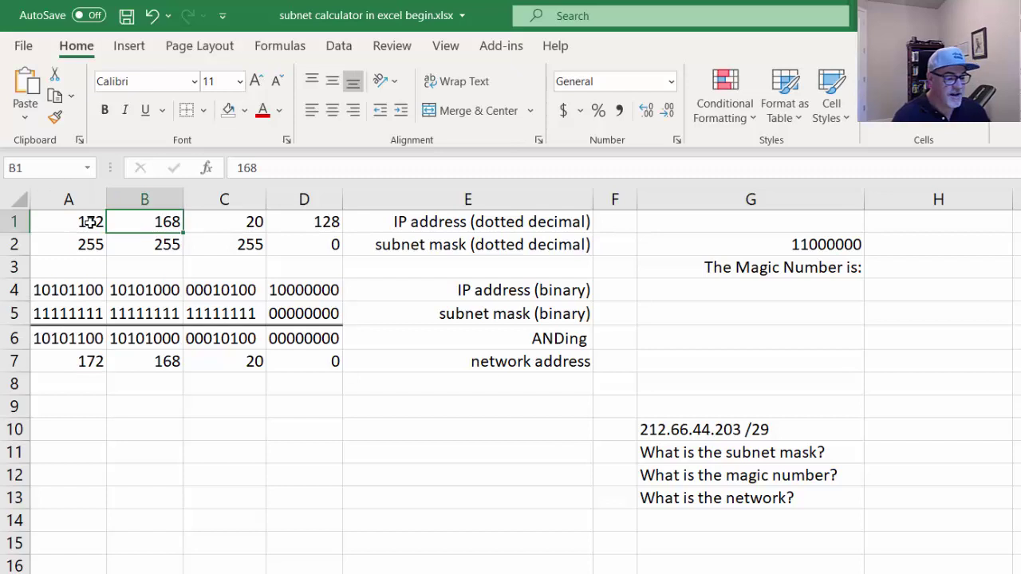
{"action": "type", "text": "55"}
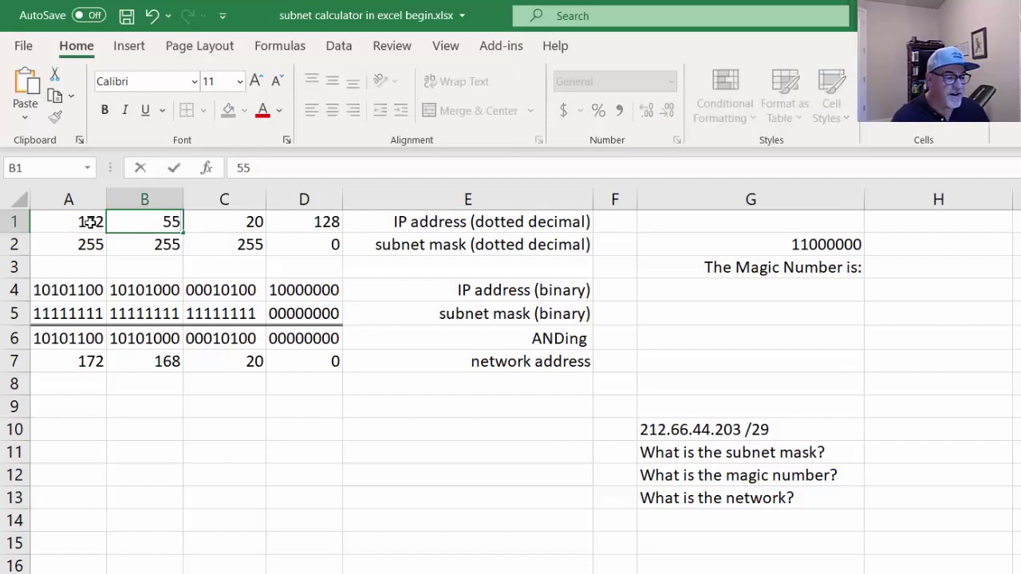
{"action": "left_click", "coordinate": [244, 225]}
{"action": "type", "text": "201"}
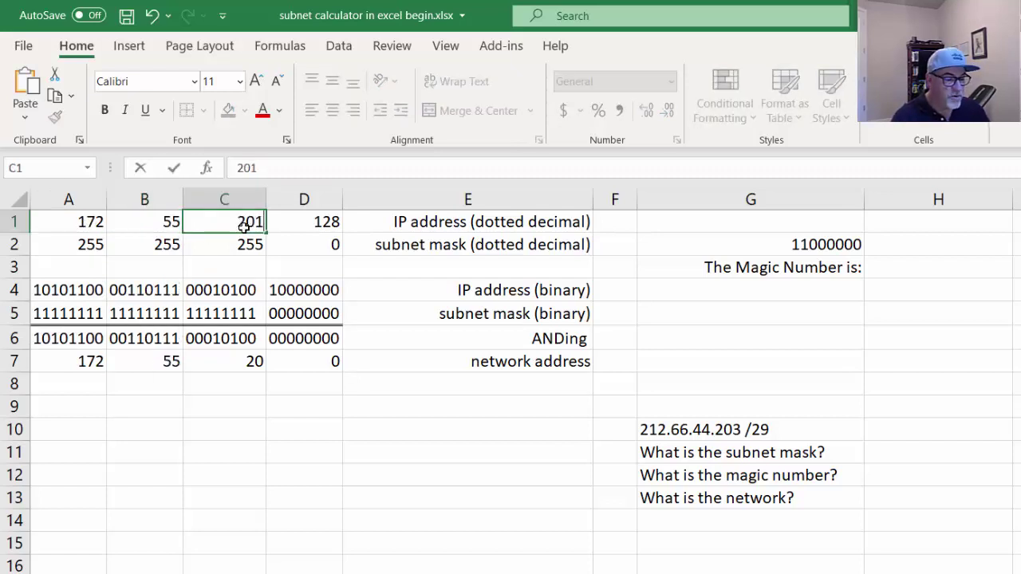
{"action": "left_click", "coordinate": [310, 390]}
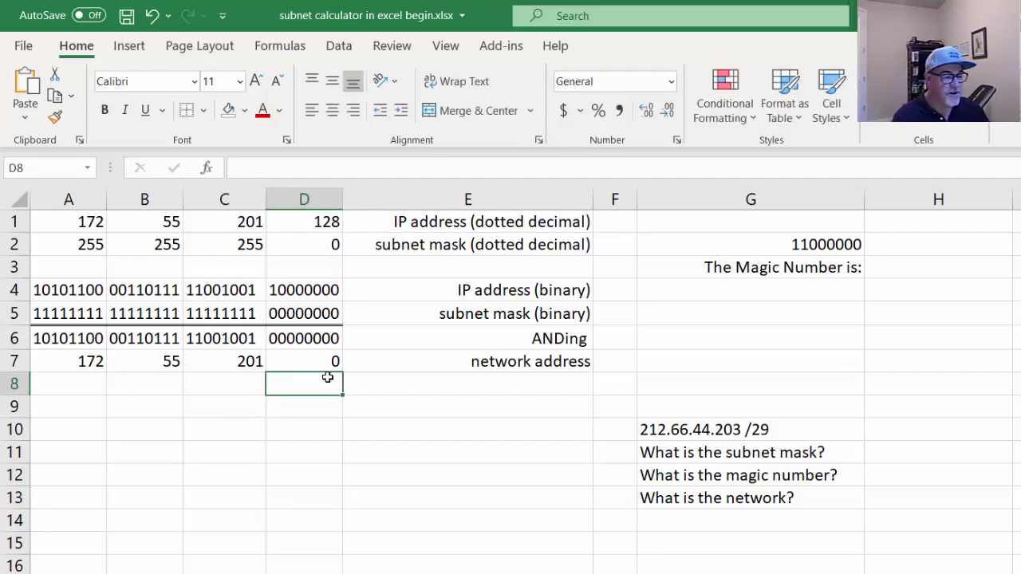
- Set the last subnet mask octet in D2 to 192 and check the binary and network address cells in column D
{"action": "left_click", "coordinate": [295, 246]}
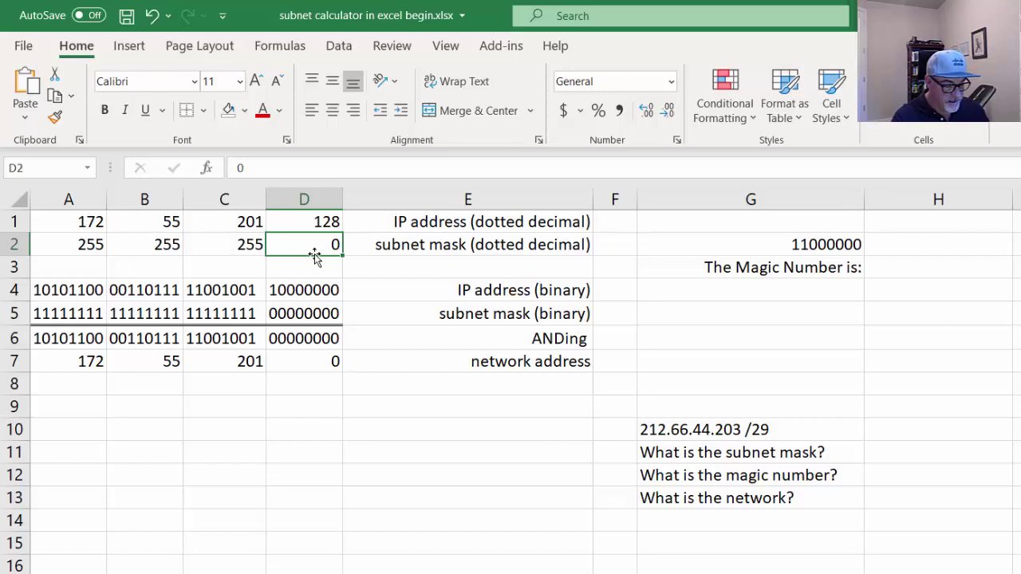
{"action": "type", "text": "192"}
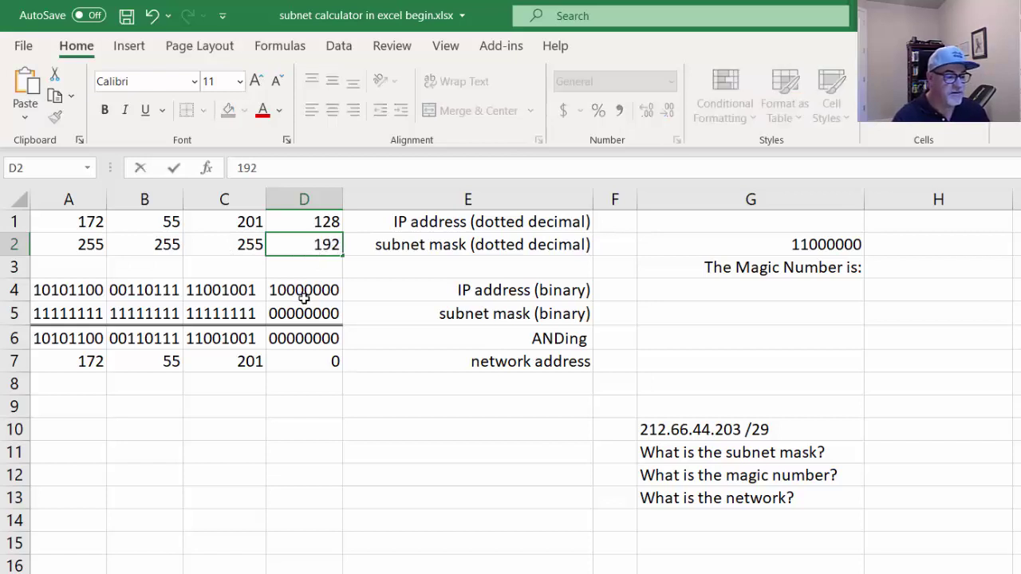
{"action": "left_click", "coordinate": [304, 296]}
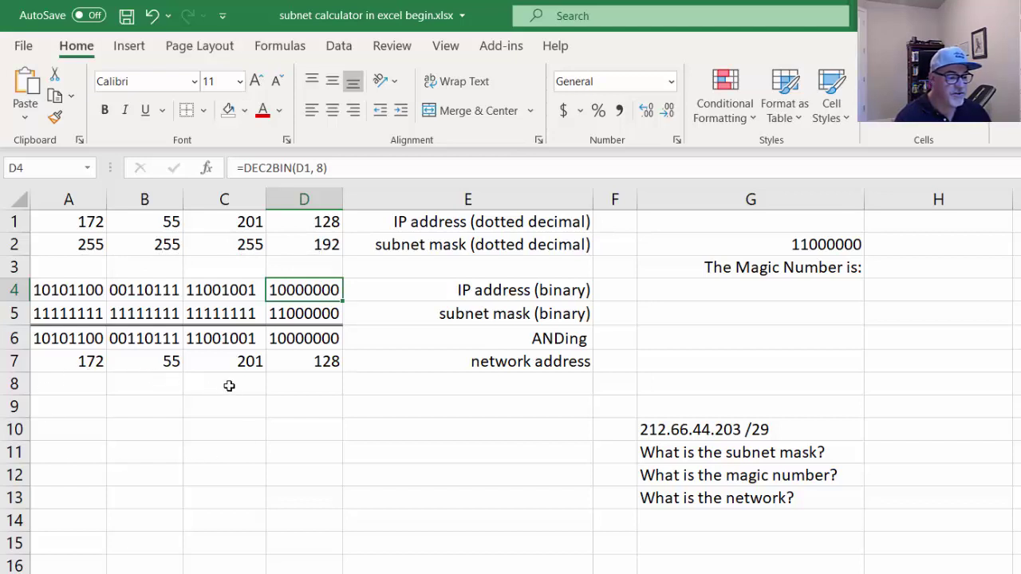
{"action": "left_click", "coordinate": [303, 369]}
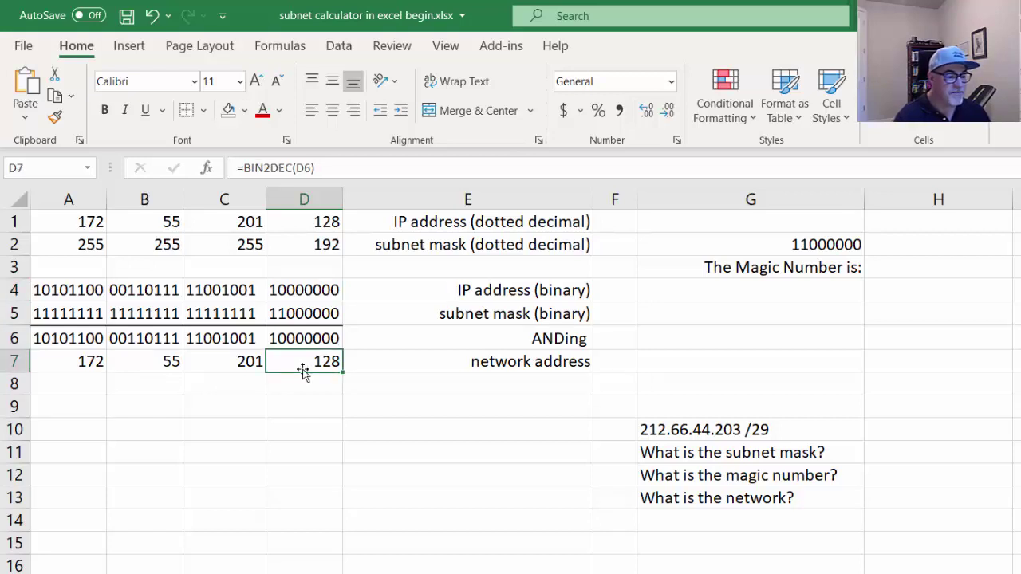
{"action": "left_click", "coordinate": [281, 313]}
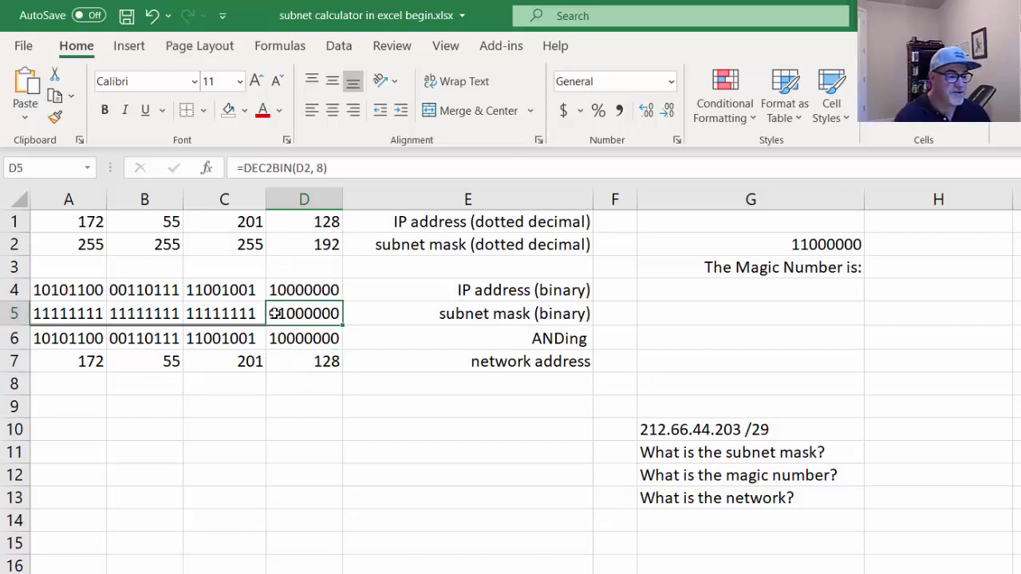
{"action": "left_click", "coordinate": [283, 285]}
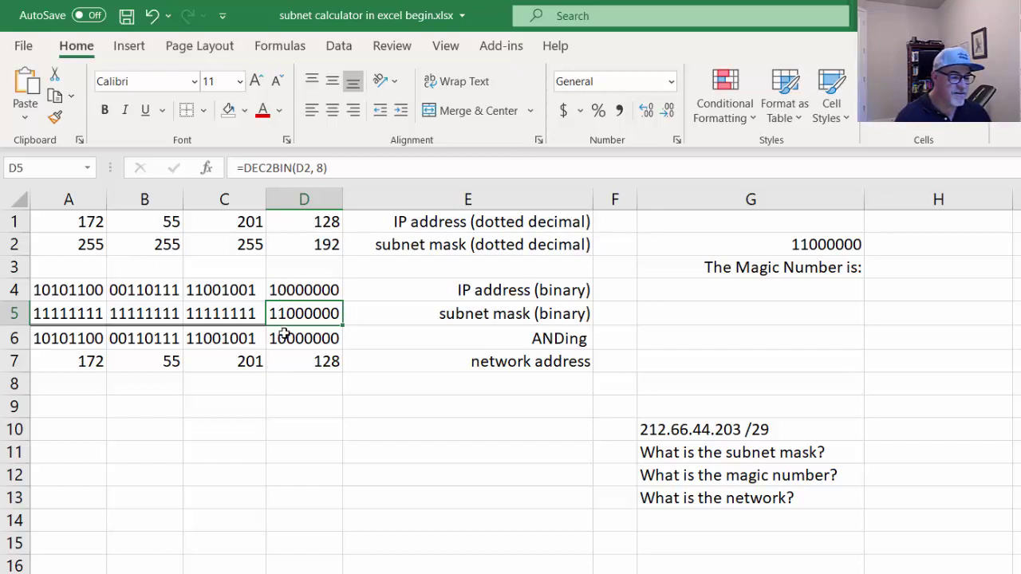
{"action": "left_click", "coordinate": [305, 367]}
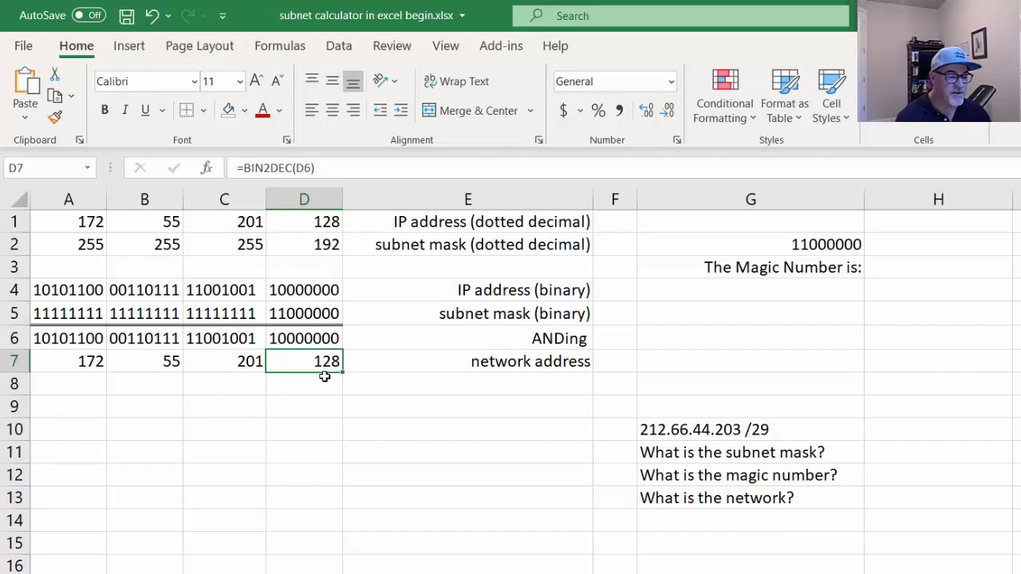
- Set the IP address octets in A1 through C1 to 192, 168 and 20, and the last mask octet in D2 to 0
{"action": "left_click", "coordinate": [81, 223]}
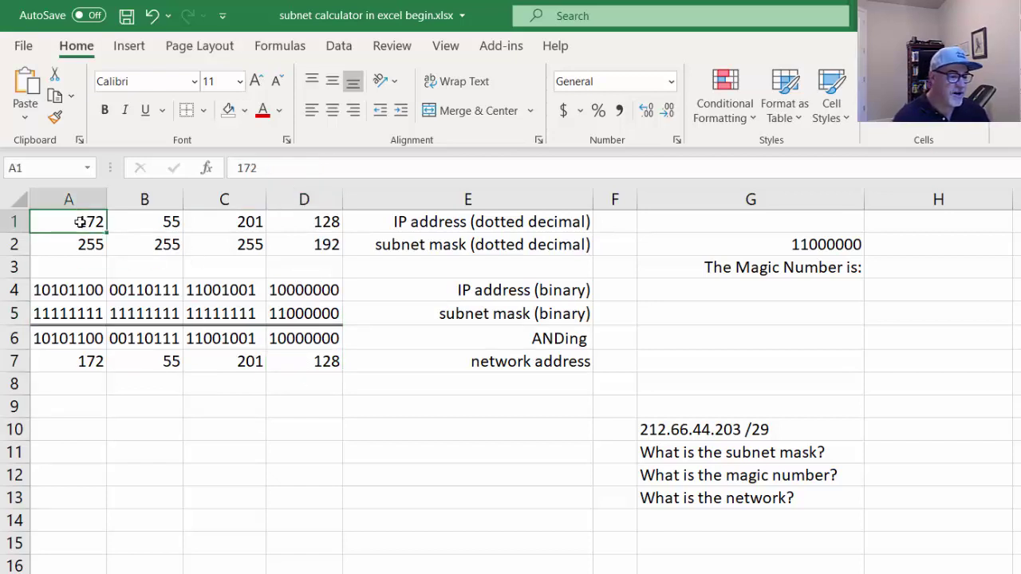
{"action": "type", "text": "192"}
{"action": "key", "text": "Tab"}
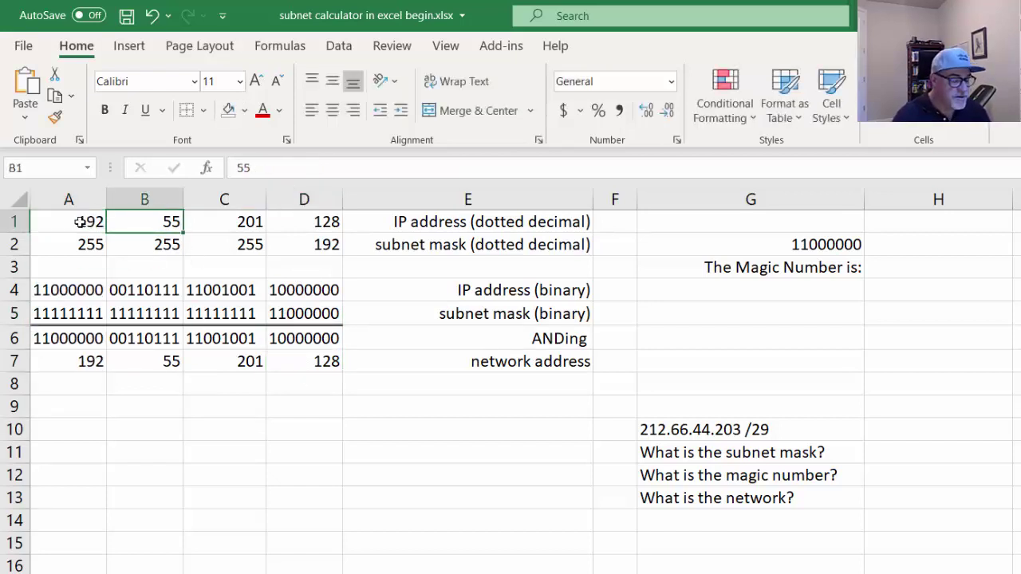
{"action": "type", "text": "168"}
{"action": "key", "text": "Tab"}
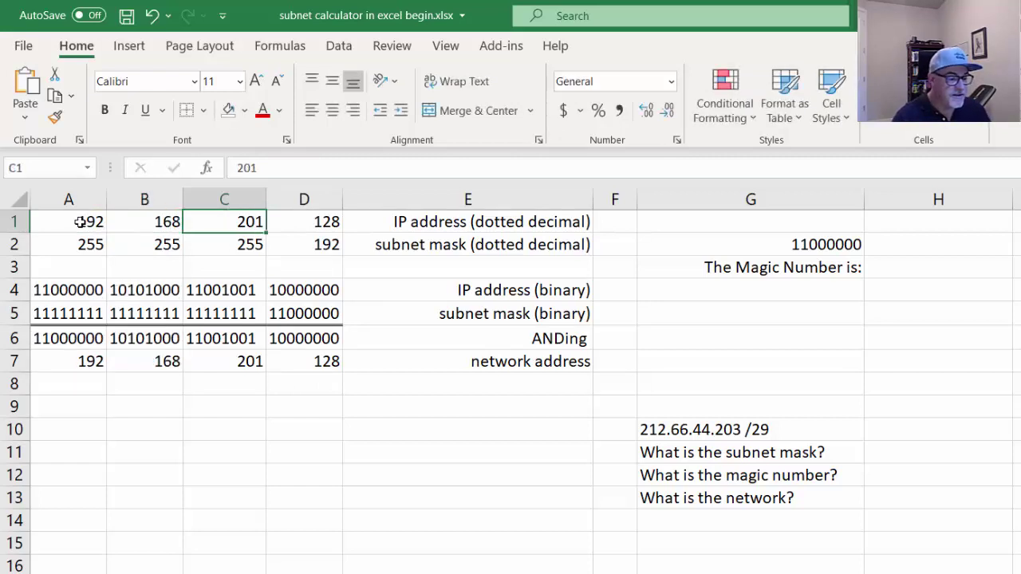
{"action": "type", "text": "20"}
{"action": "key", "text": "Tab"}
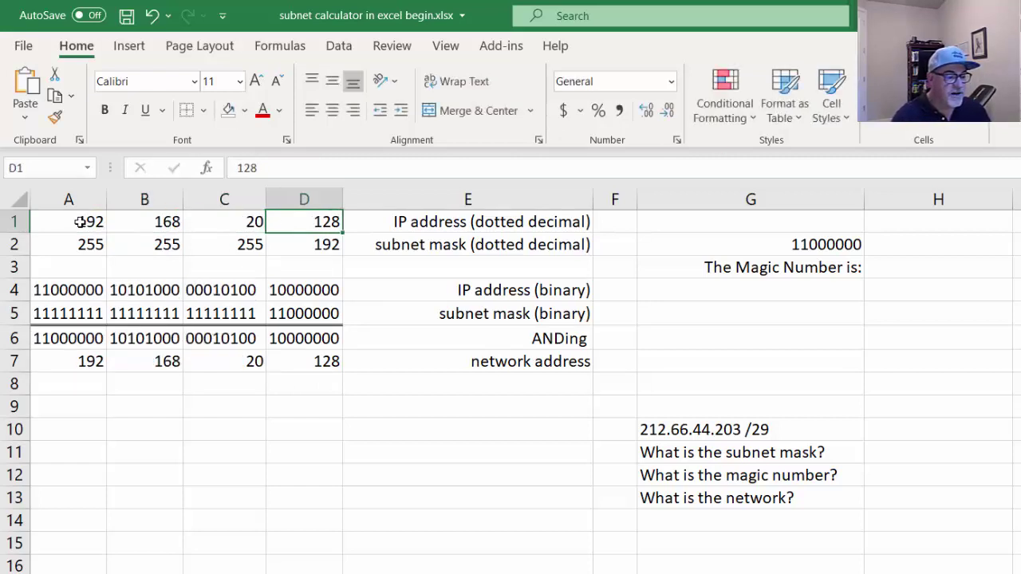
{"action": "key", "text": "Down"}
{"action": "type", "text": "0"}
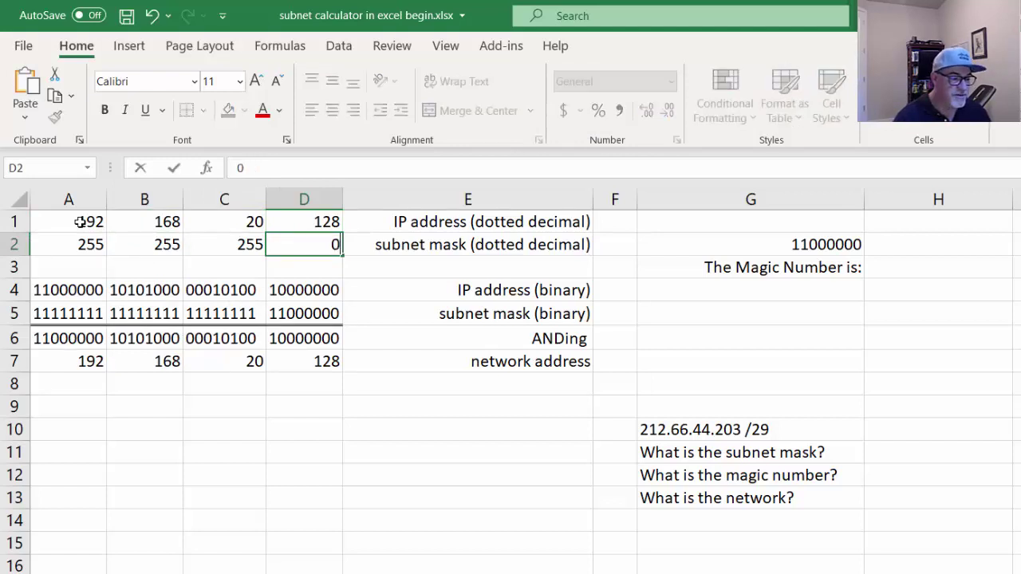
{"action": "key", "text": "Left"}
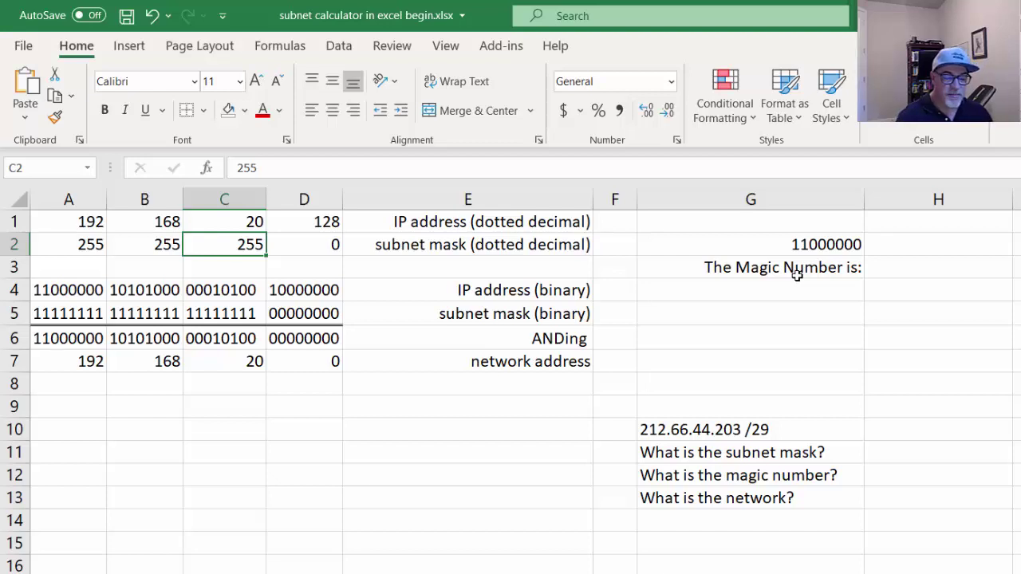
- Set the subnet mask octet in D2 to 192 and check its binary conversion in D5
{"action": "left_click", "coordinate": [747, 246]}
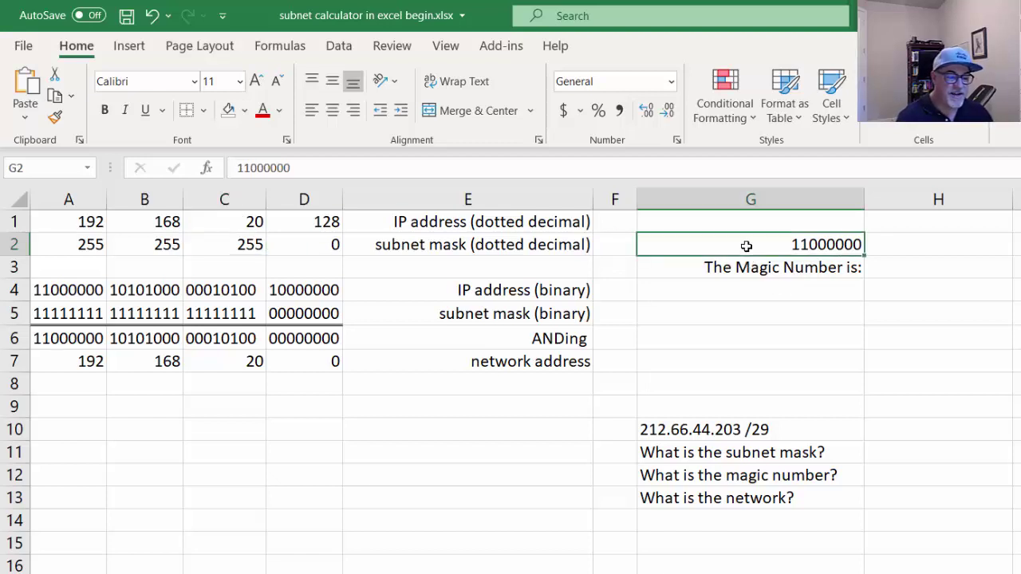
{"action": "left_click", "coordinate": [314, 248]}
{"action": "type", "text": "192"}
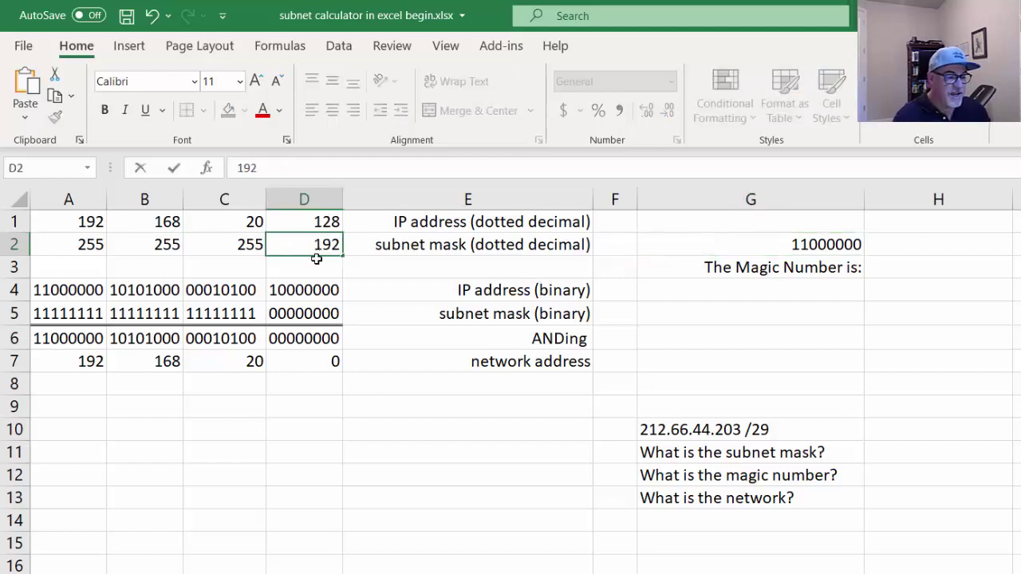
{"action": "key", "text": "Return"}
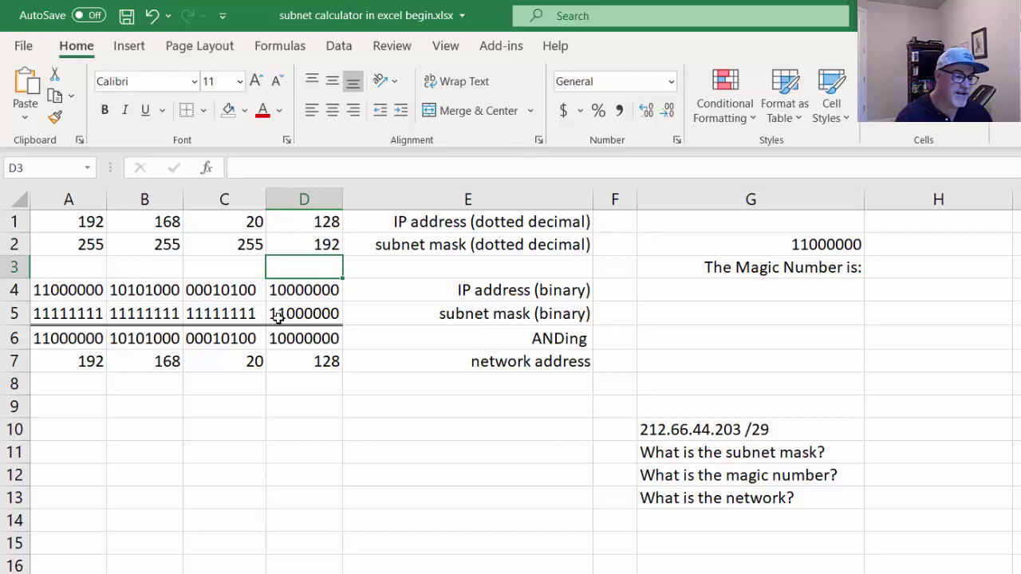
{"action": "left_click", "coordinate": [301, 247]}
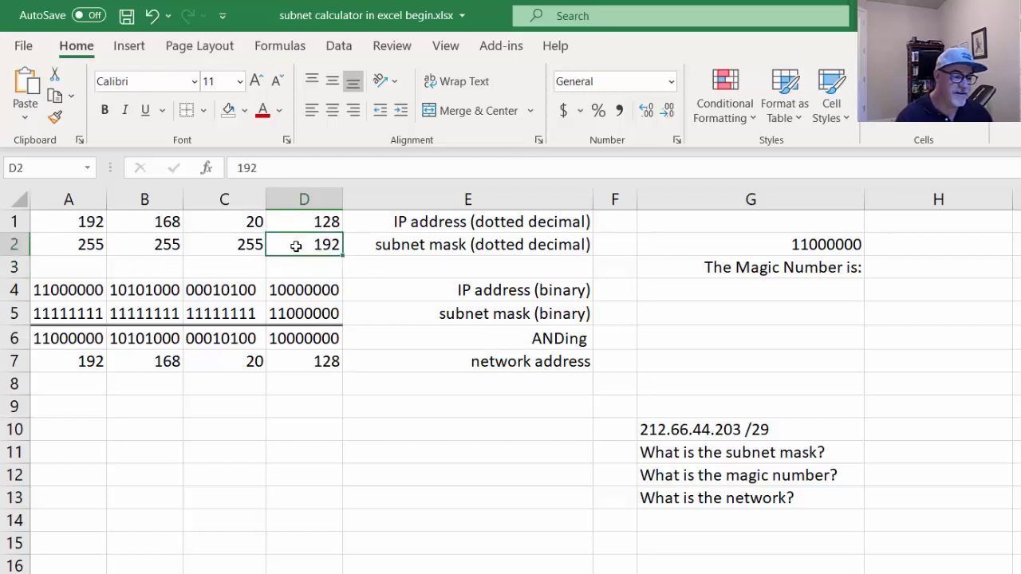
{"action": "left_click", "coordinate": [294, 315]}
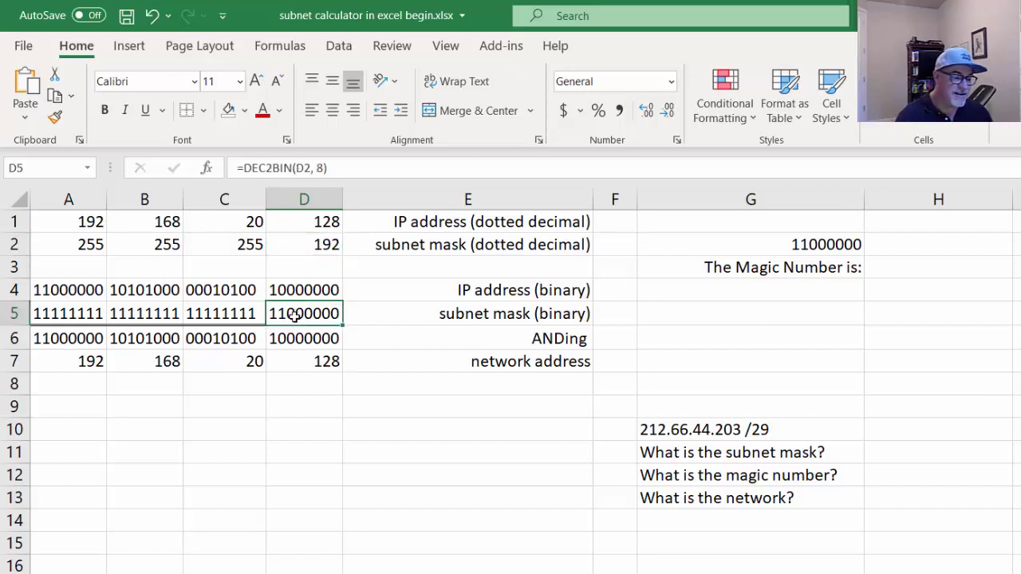
- Examine the binary mask octet in G2 alongside the magic number label in G3 and its result cell H3
{"action": "left_click", "coordinate": [806, 245]}
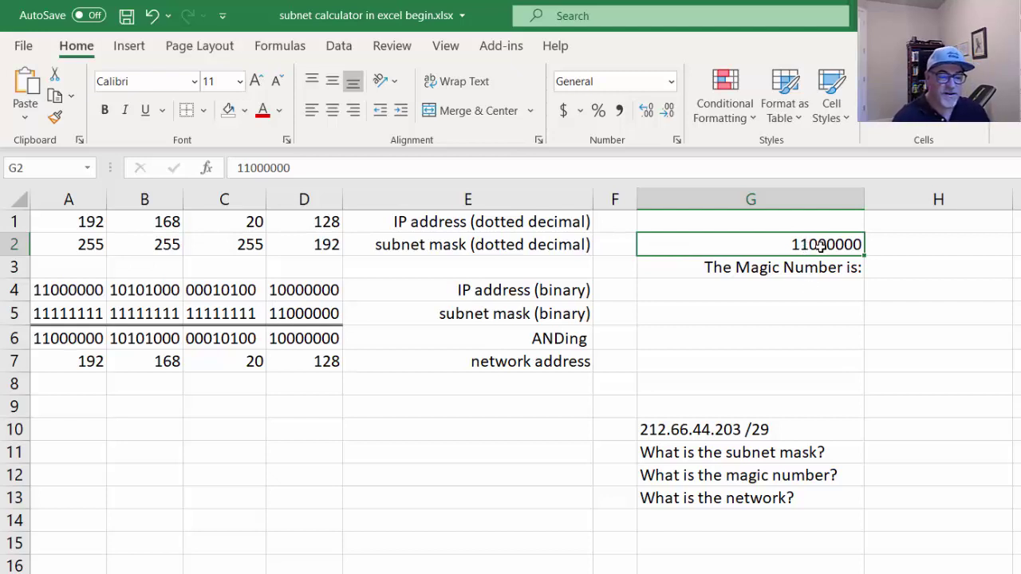
{"action": "left_click", "coordinate": [906, 270]}
{"action": "left_click", "coordinate": [781, 268]}
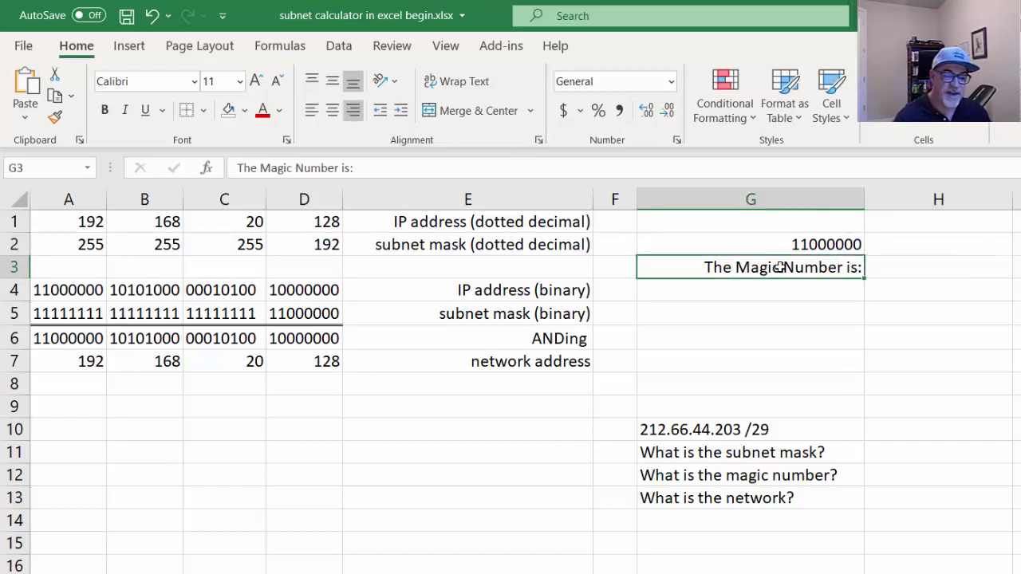
{"action": "left_click", "coordinate": [803, 245]}
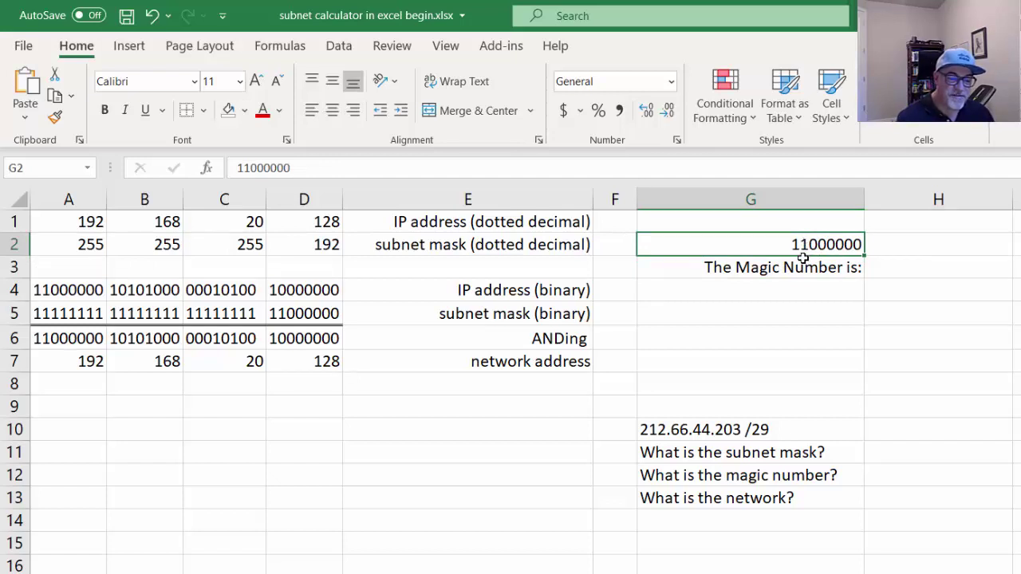
{"action": "left_click", "coordinate": [894, 269]}
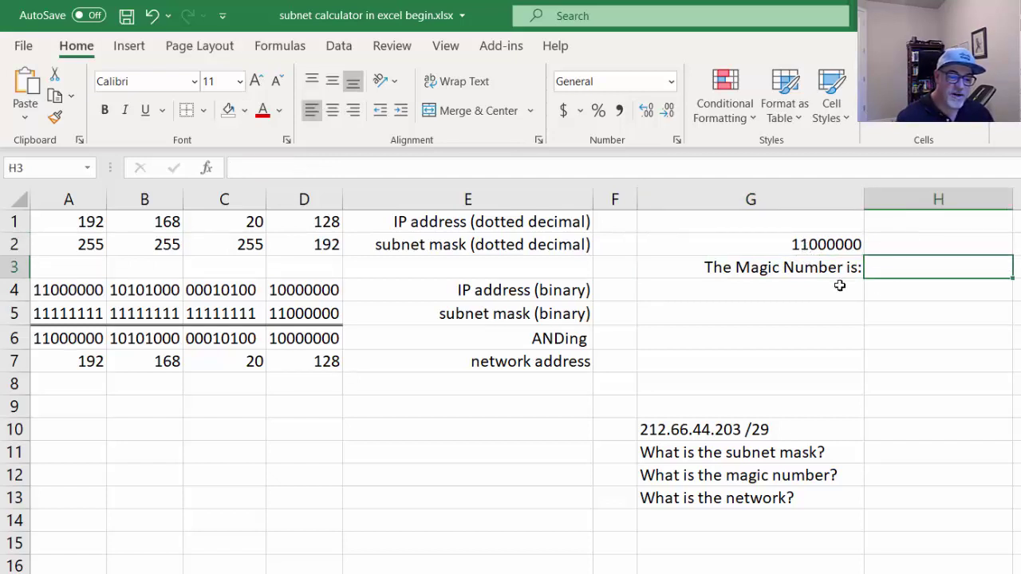
- Edit the binary mask octet in G2 through successive patterns, from 10000000 and 11000000 through 11110000 up to 11111111
{"action": "left_click", "coordinate": [810, 247]}
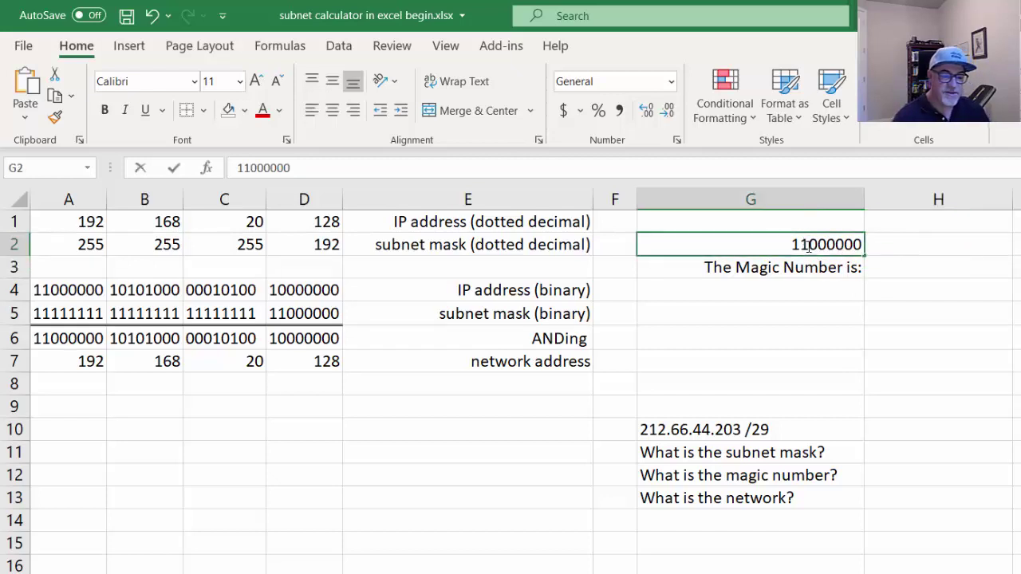
{"action": "double_click", "coordinate": [809, 246]}
{"action": "key", "text": "BackSpace"}
{"action": "type", "text": "0"}
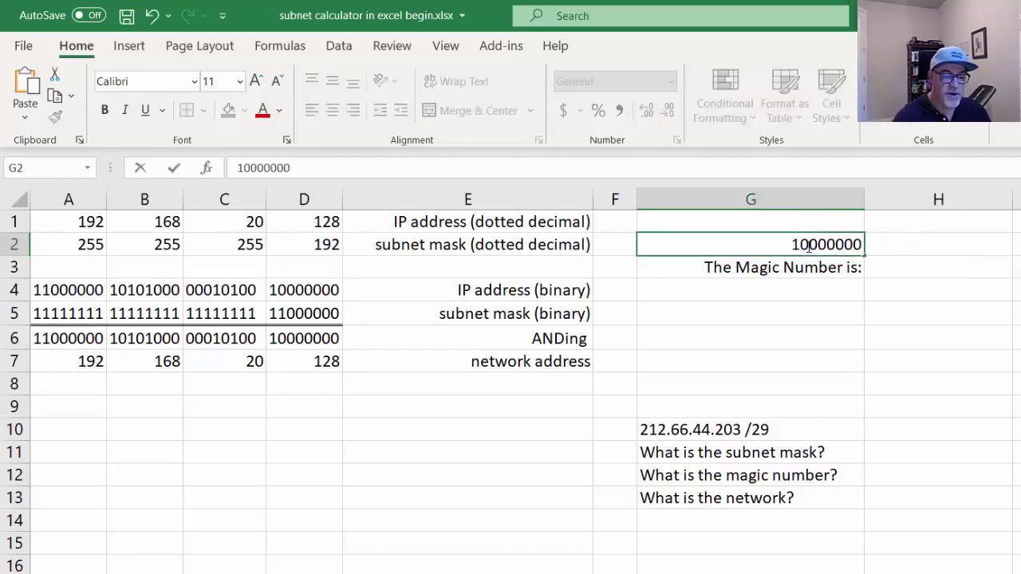
{"action": "key", "text": "BackSpace"}
{"action": "type", "text": "1"}
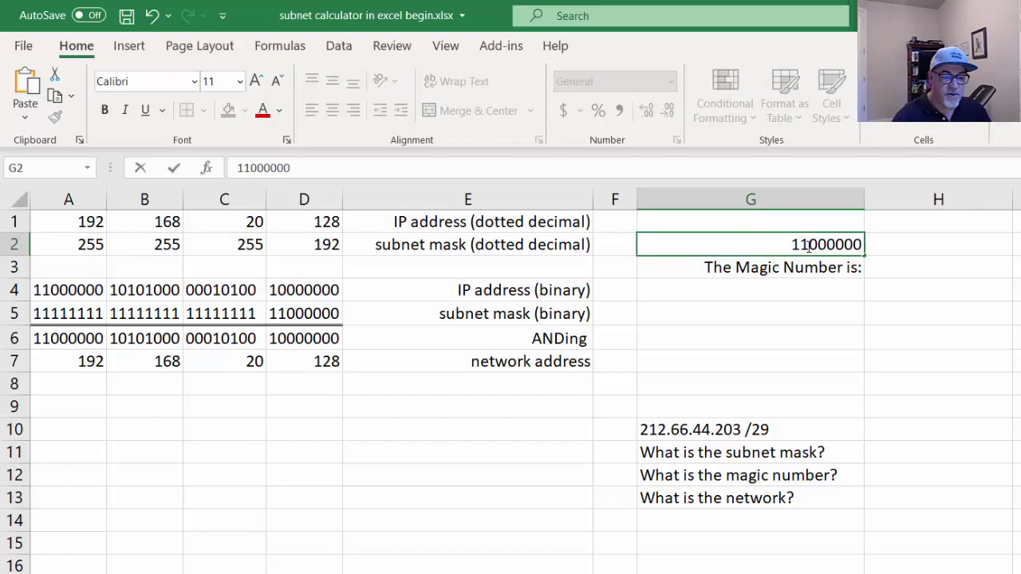
{"action": "key", "text": "Delete"}
{"action": "type", "text": "1"}
{"action": "key", "text": "BackSpace"}
{"action": "type", "text": "11"}
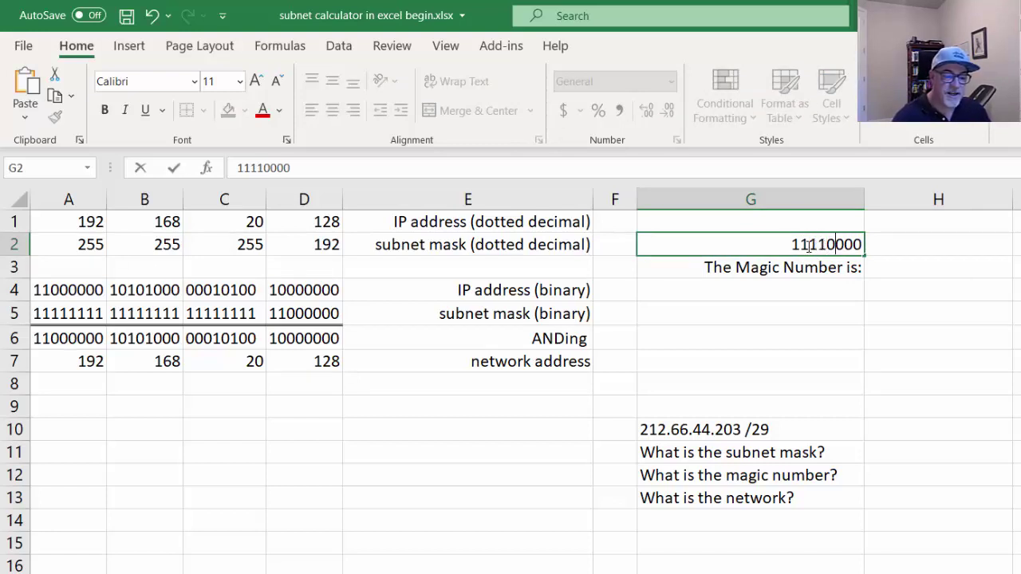
{"action": "key", "text": "BackSpace"}
{"action": "type", "text": "1"}
{"action": "key", "text": "BackSpace"}
{"action": "type", "text": "11"}
{"action": "key", "text": "Right"}
{"action": "key", "text": "BackSpace"}
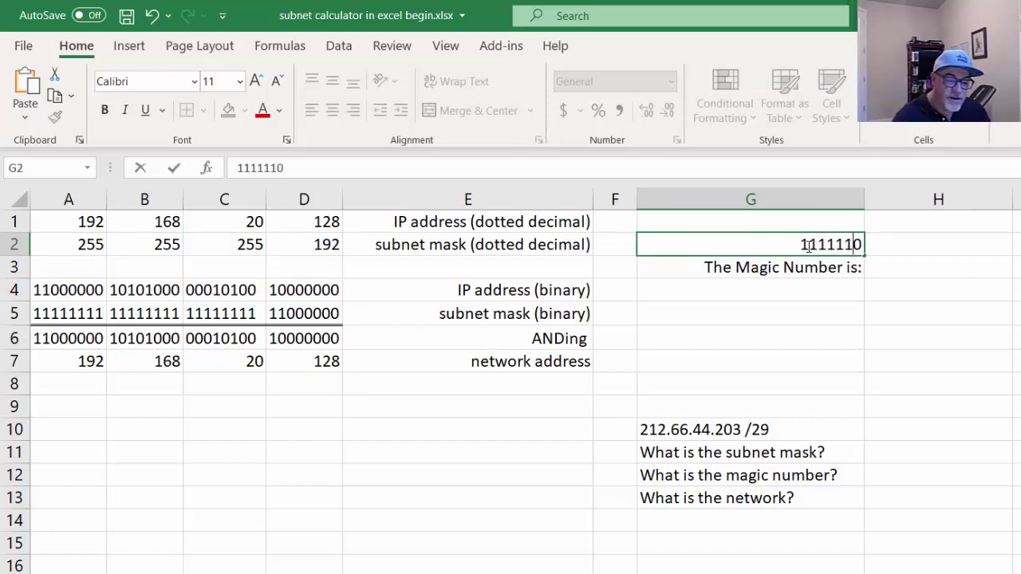
{"action": "type", "text": "1"}
{"action": "key", "text": "Right"}
{"action": "key", "text": "BackSpace"}
{"action": "type", "text": "1"}
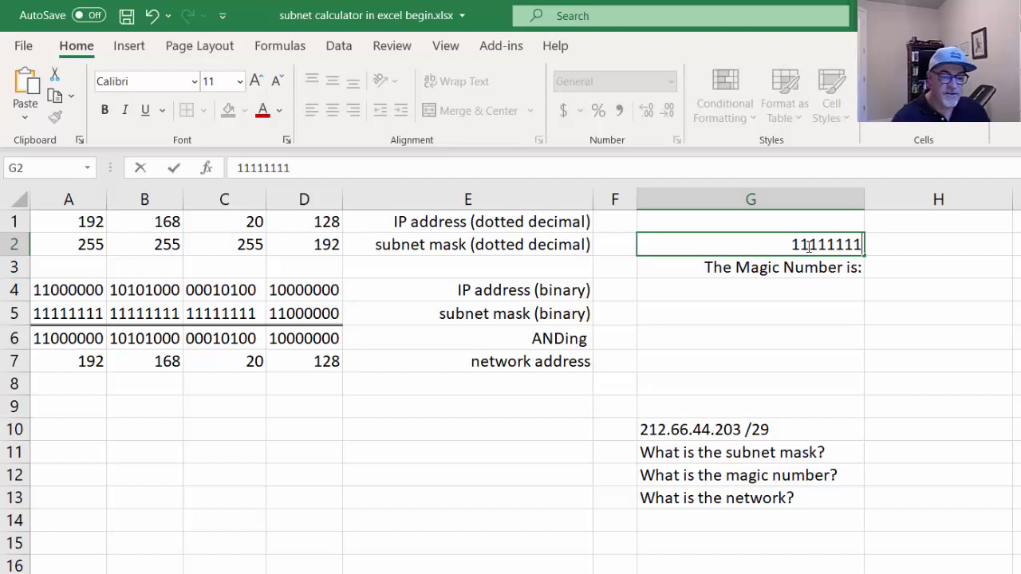
- Restore the binary mask octet in G2 to 11000000
{"action": "key", "text": "BackSpace"}
{"action": "key", "text": "BackSpace"}
{"action": "key", "text": "BackSpace"}
{"action": "key", "text": "BackSpace"}
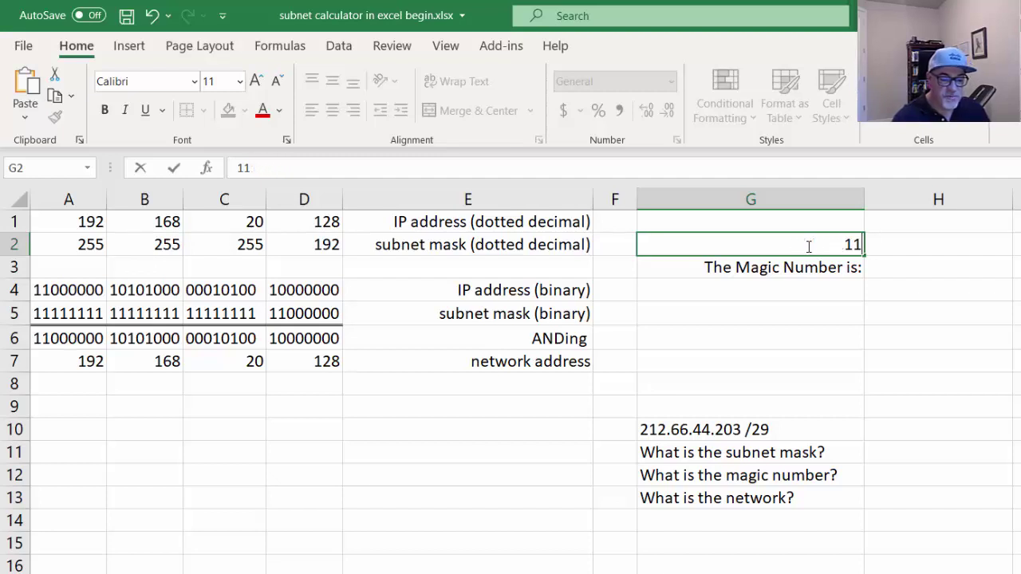
{"action": "type", "text": "00000"}
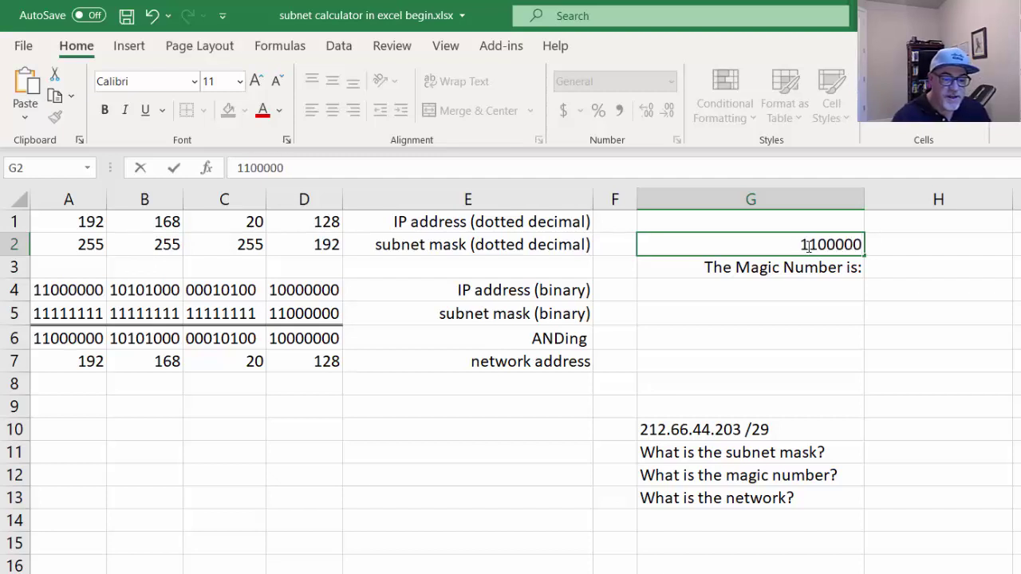
{"action": "left_click_drag", "start_coordinate": [817, 247], "coordinate": [863, 247]}
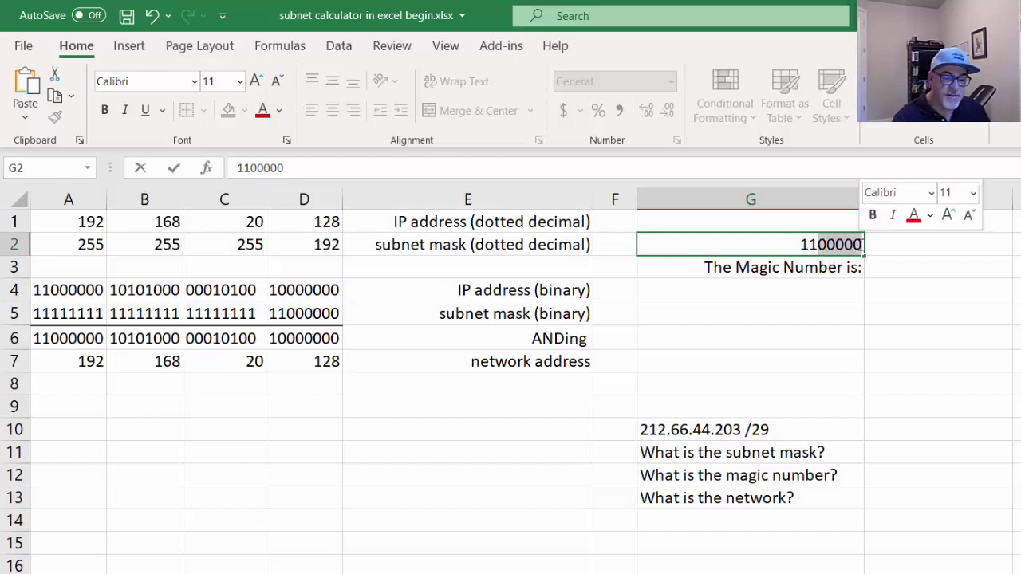
{"action": "left_click", "coordinate": [863, 246]}
{"action": "type", "text": "0"}
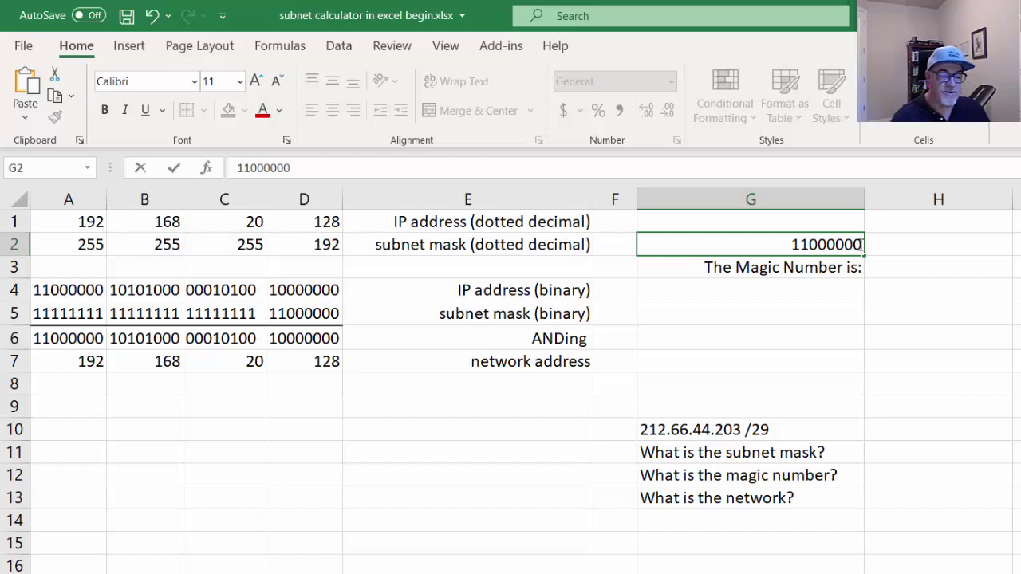
- Enter the formula =FIND("0",G2) in H3 to locate the first zero in the binary mask
{"action": "left_click", "coordinate": [903, 274]}
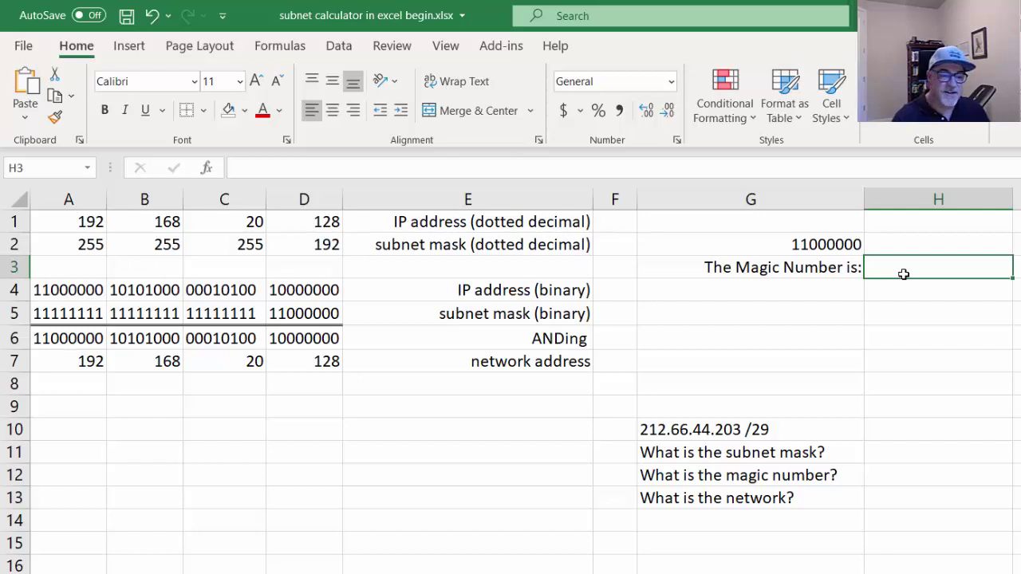
{"action": "left_click", "coordinate": [325, 169]}
{"action": "type", "text": "=FIN"}
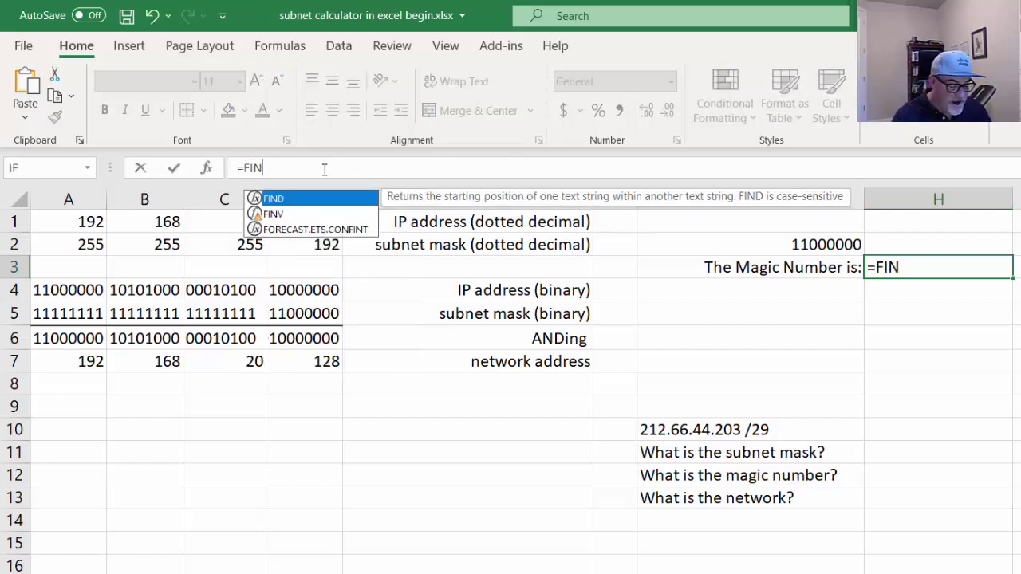
{"action": "type", "text": "D("}
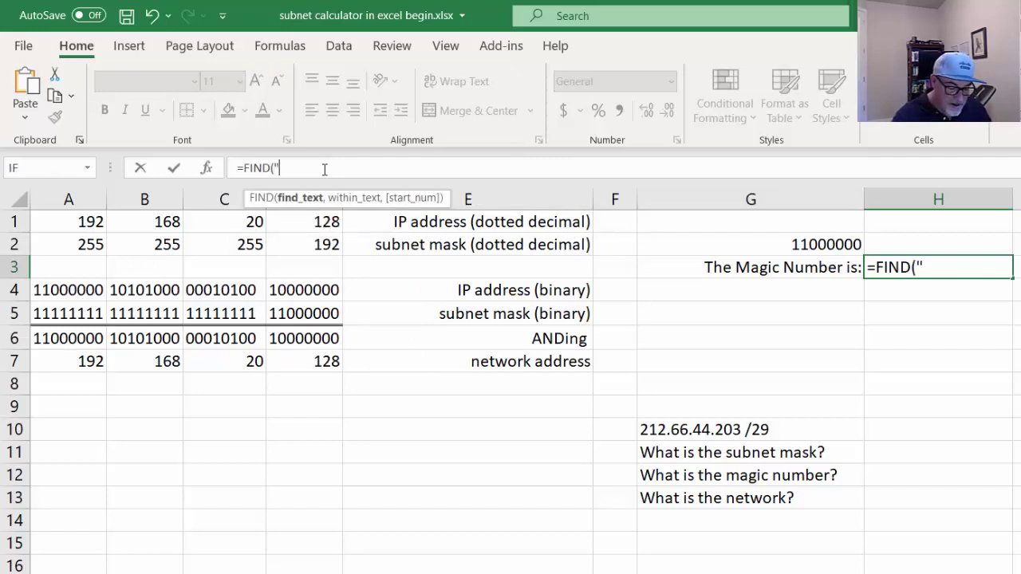
{"action": "type", "text": "\"0"}
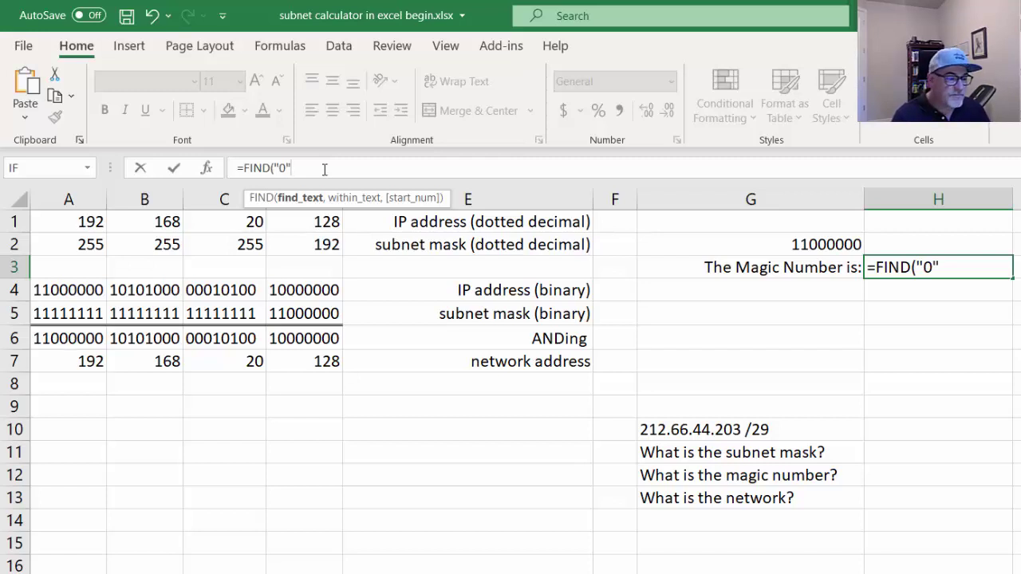
{"action": "type", "text": "\""}
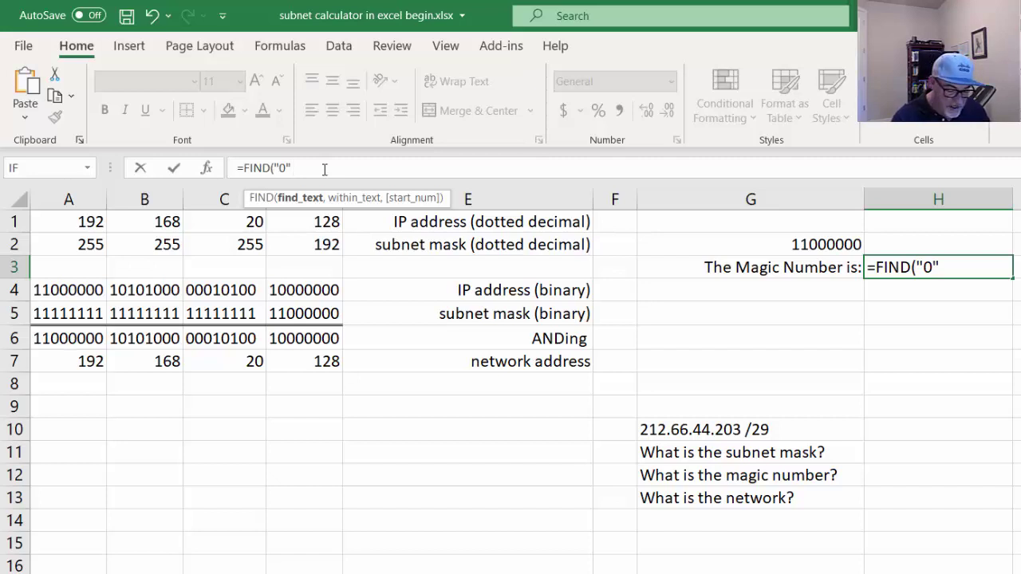
{"action": "type", "text": ",G2"}
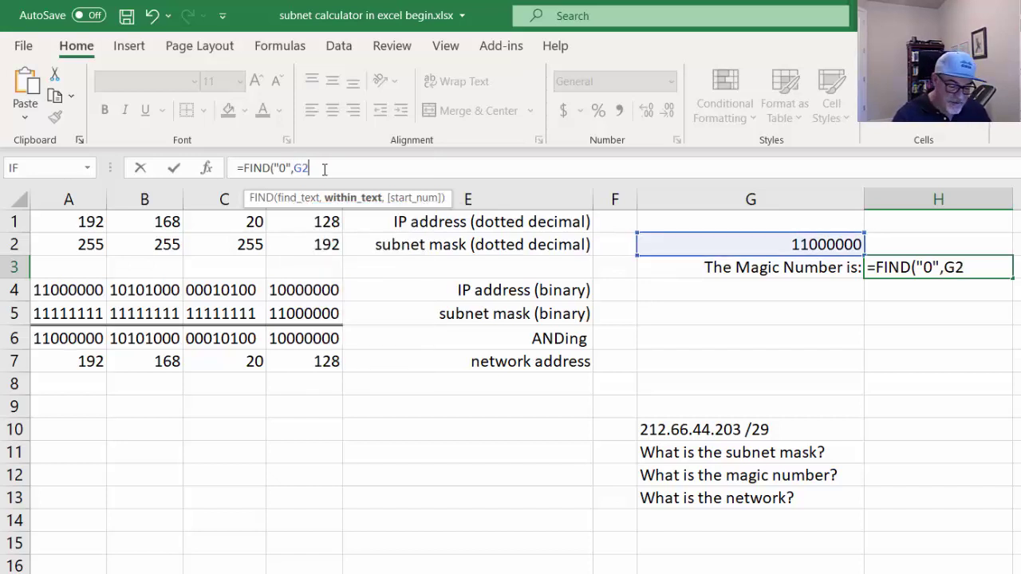
{"action": "type", "text": ")"}
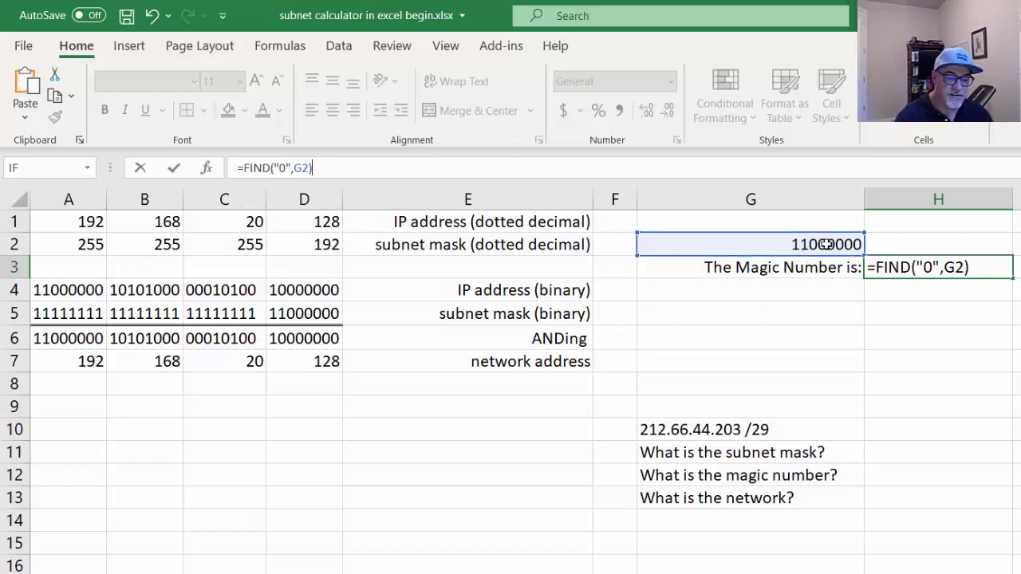
{"action": "left_click", "coordinate": [175, 170]}
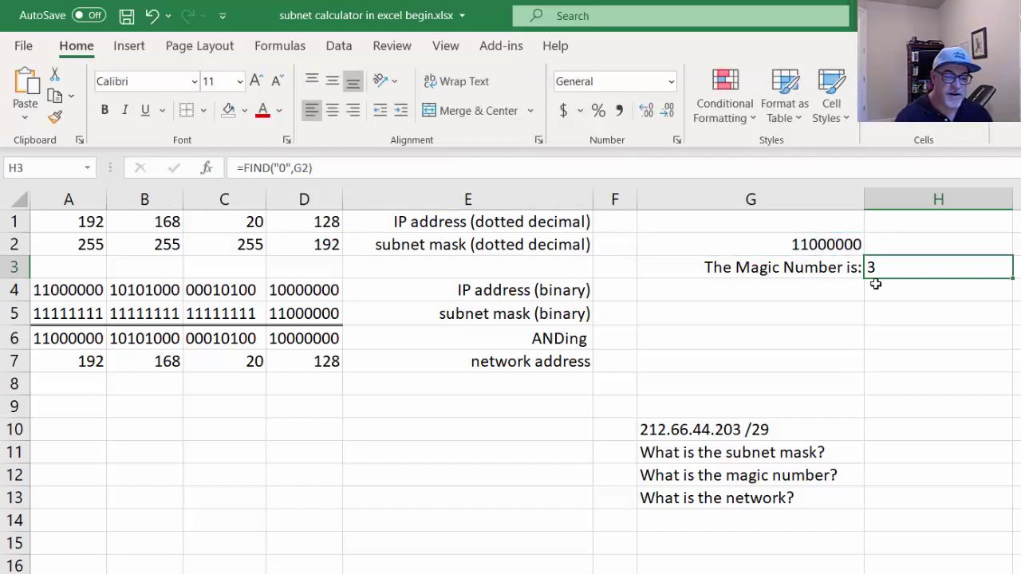
- Compare the position returned by the FIND formula in H3 with the digits of the binary mask in G2
{"action": "left_click", "coordinate": [802, 244]}
{"action": "left_click", "coordinate": [893, 268]}
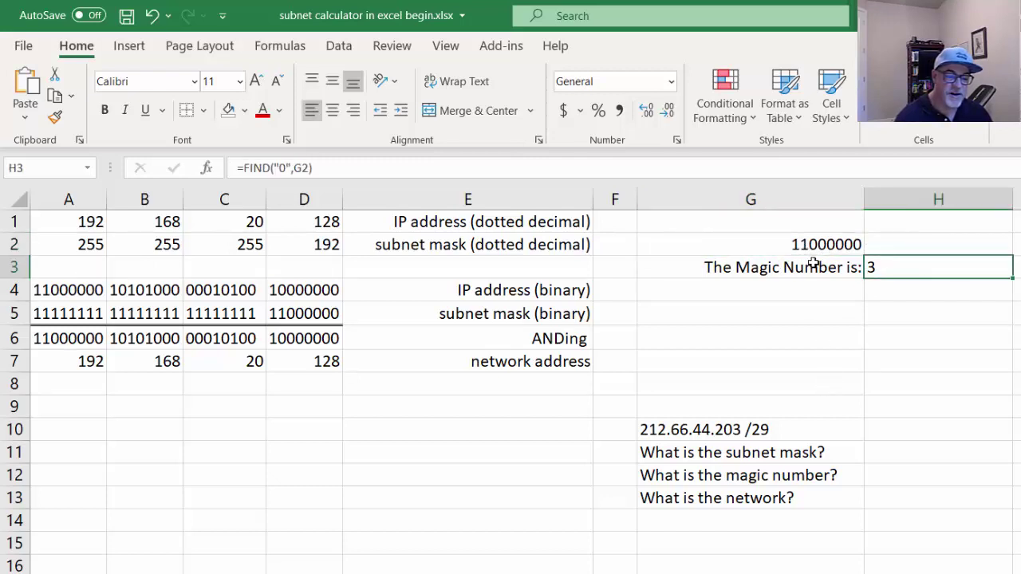
{"action": "left_click", "coordinate": [813, 267]}
{"action": "left_click", "coordinate": [802, 245]}
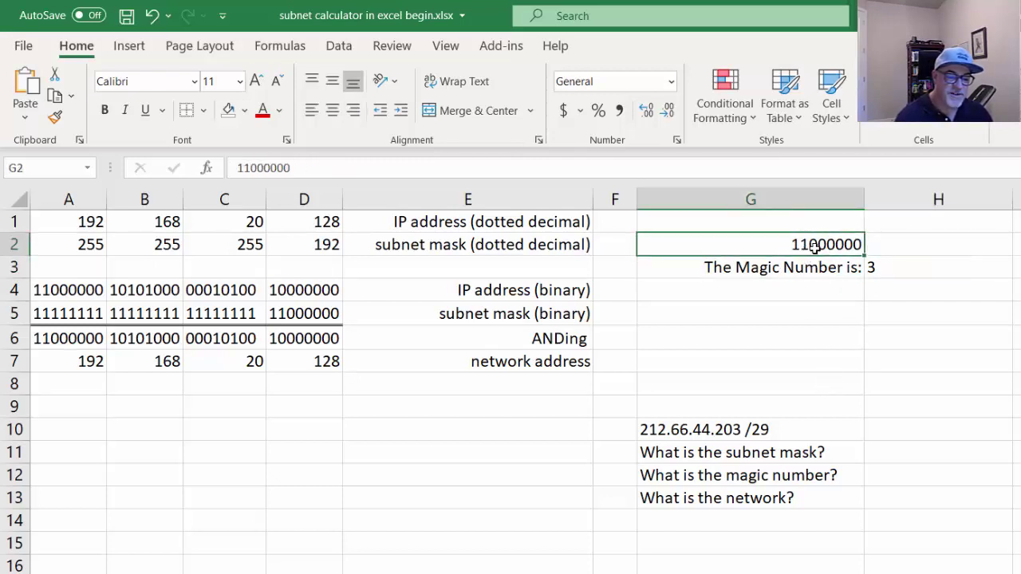
{"action": "left_click", "coordinate": [874, 268]}
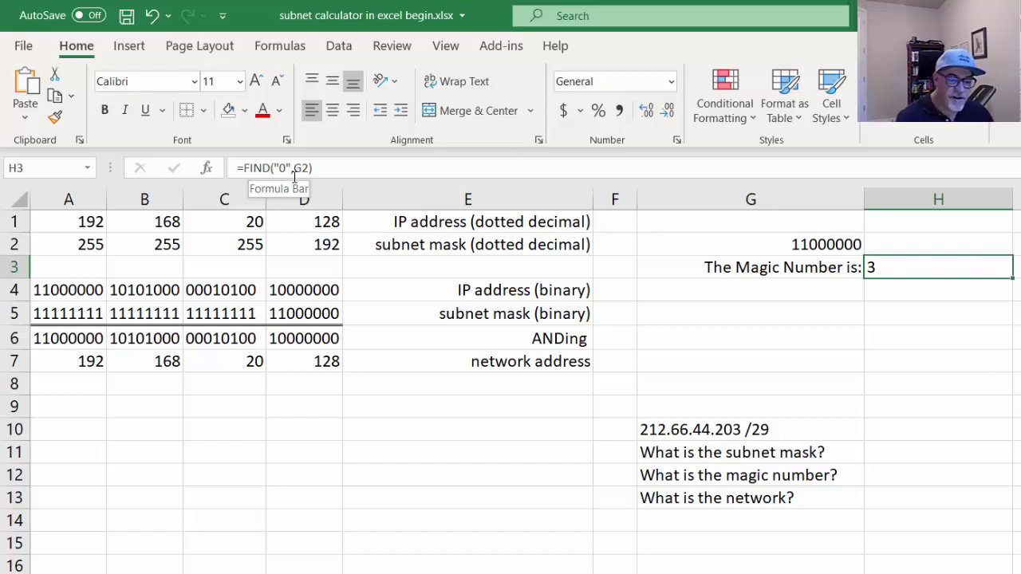
{"action": "left_click", "coordinate": [801, 244]}
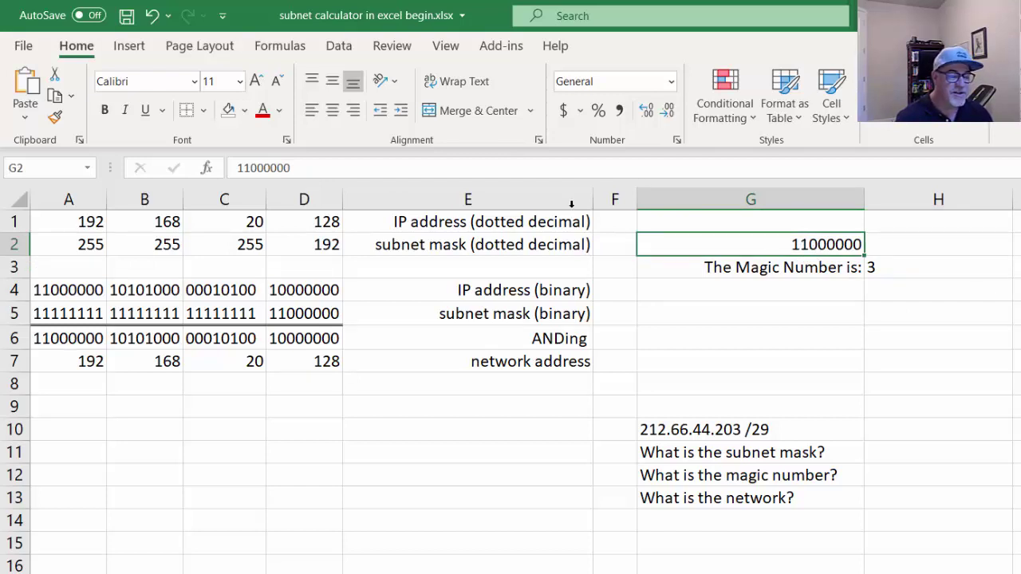
- Subtract 1 from the formula in H3 so it reads =FIND("0",G2)-1
{"action": "left_click", "coordinate": [892, 268]}
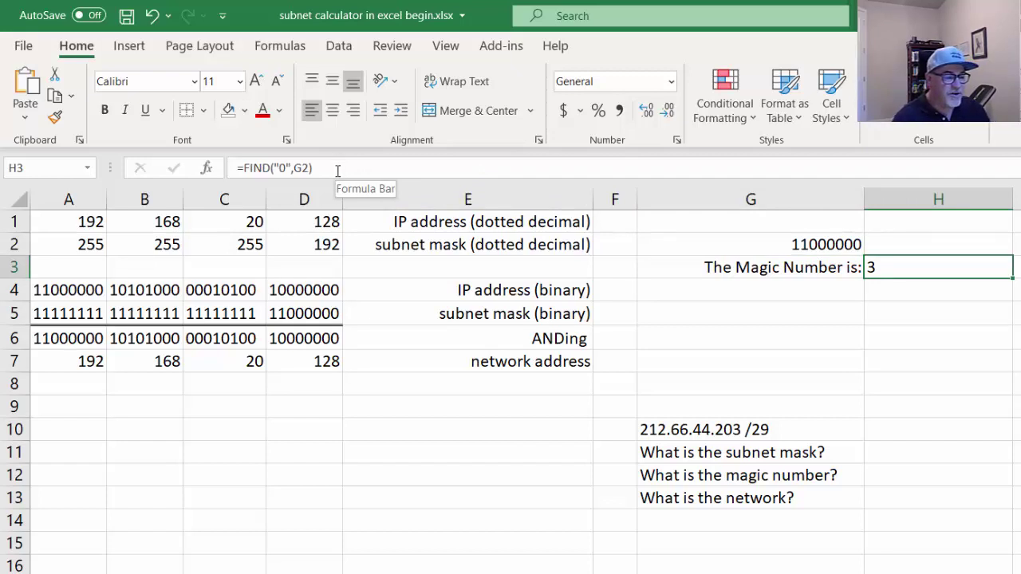
{"action": "left_click", "coordinate": [337, 172]}
{"action": "type", "text": "-1"}
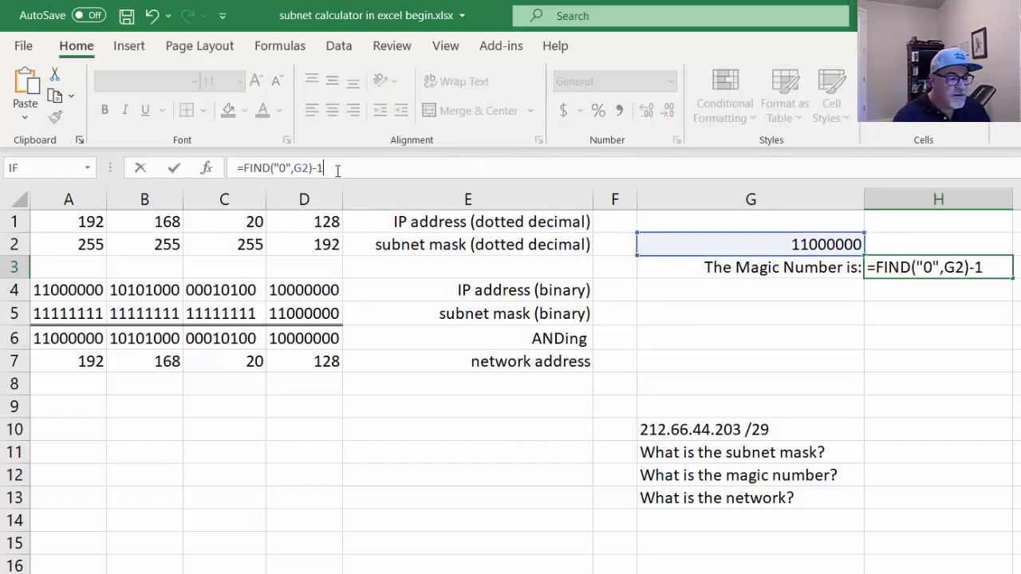
{"action": "left_click", "coordinate": [173, 169]}
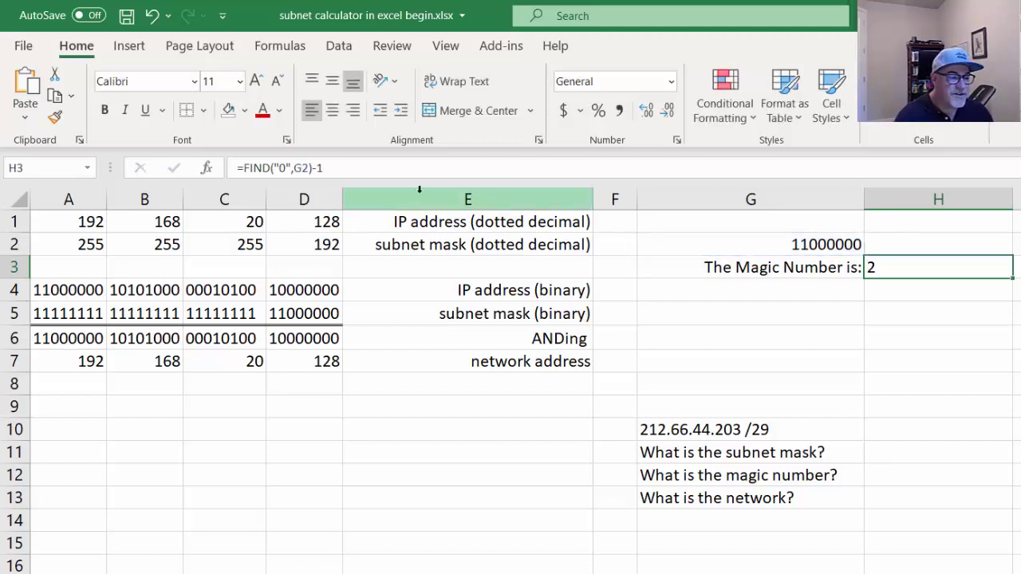
- Test the H3 formula by setting the binary mask octet in G2 to 11100000
{"action": "double_click", "coordinate": [817, 244]}
{"action": "key", "text": "BackSpace"}
{"action": "type", "text": "1"}
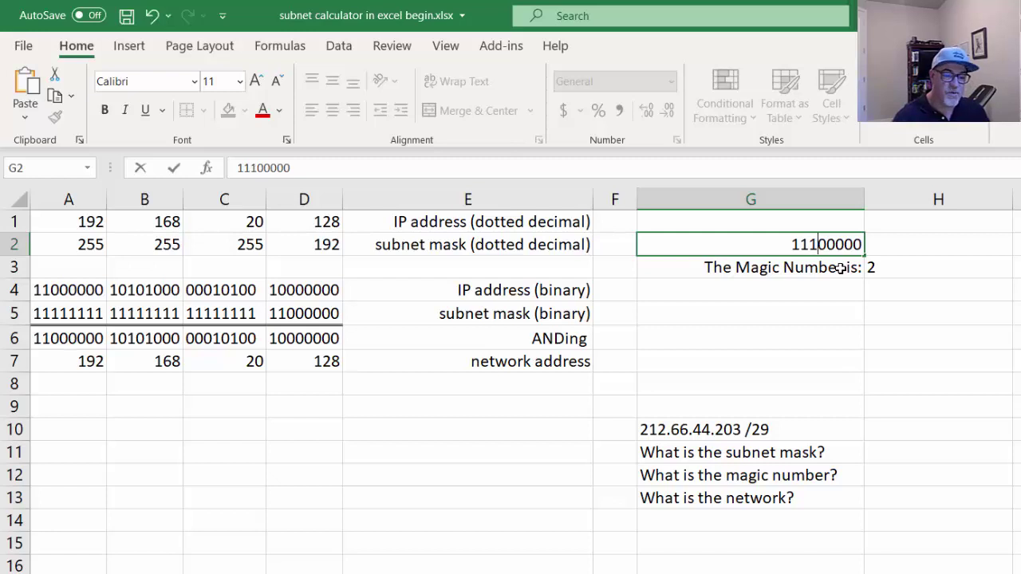
{"action": "key", "text": "Right"}
{"action": "key", "text": "Right"}
{"action": "key", "text": "Right"}
{"action": "key", "text": "Right"}
{"action": "key", "text": "Right"}
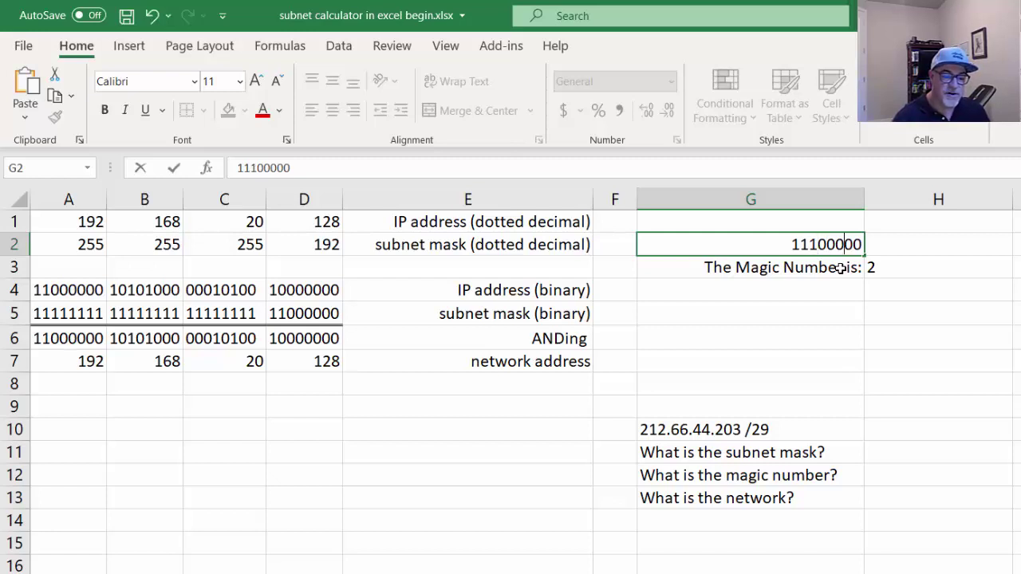
{"action": "left_click", "coordinate": [174, 167]}
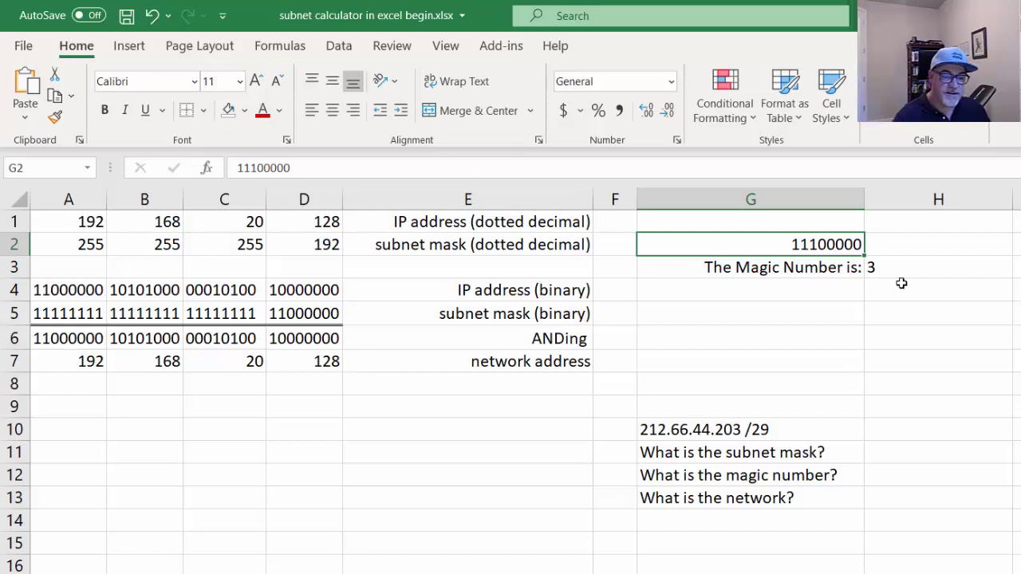
- Test the H3 formula with the octet 11110000 in G2 and review the binary subnet mask octets in D5 and C5
{"action": "double_click", "coordinate": [830, 244]}
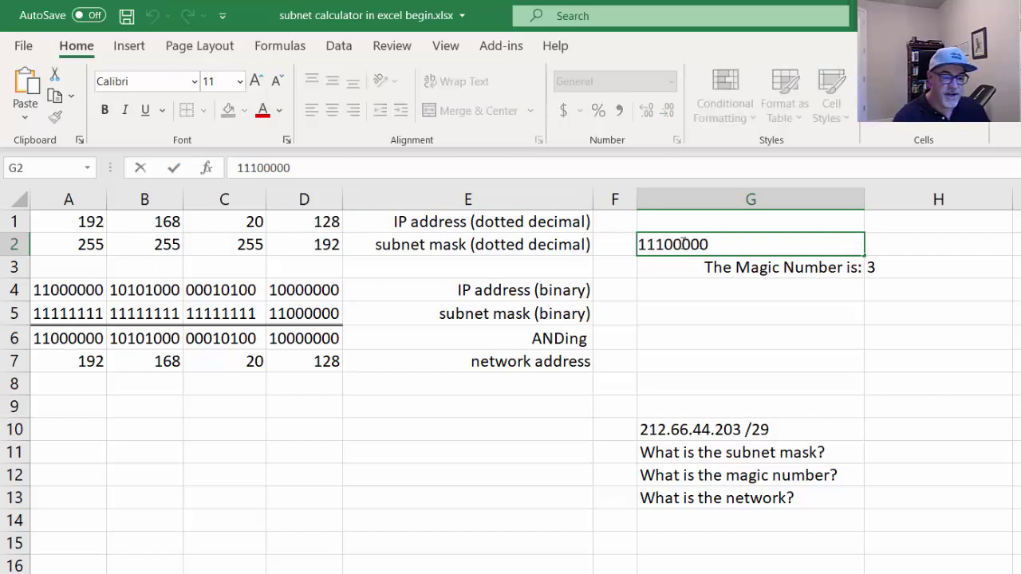
{"action": "left_click_drag", "start_coordinate": [665, 245], "coordinate": [674, 245]}
{"action": "key", "text": "BackSpace"}
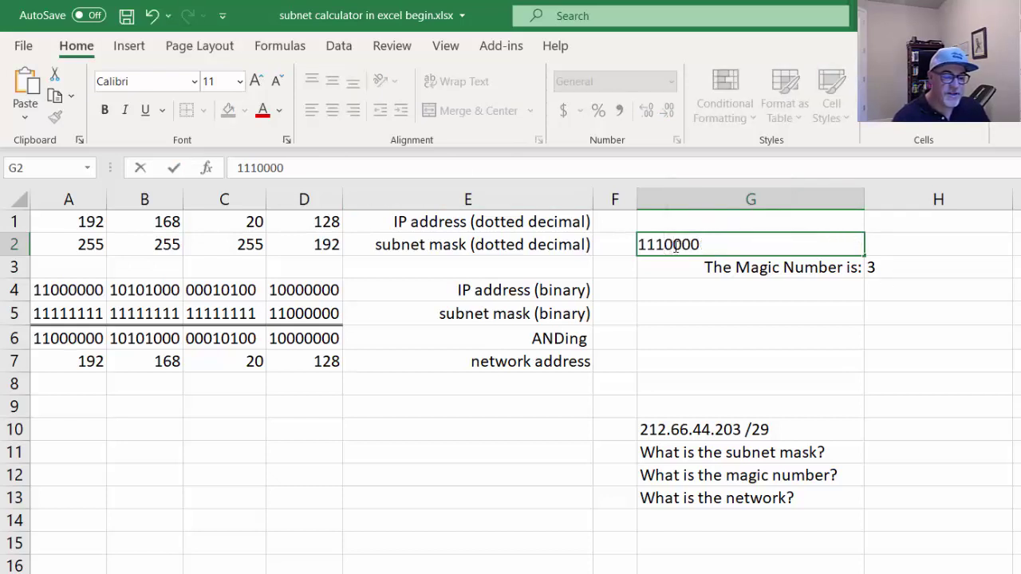
{"action": "type", "text": "1"}
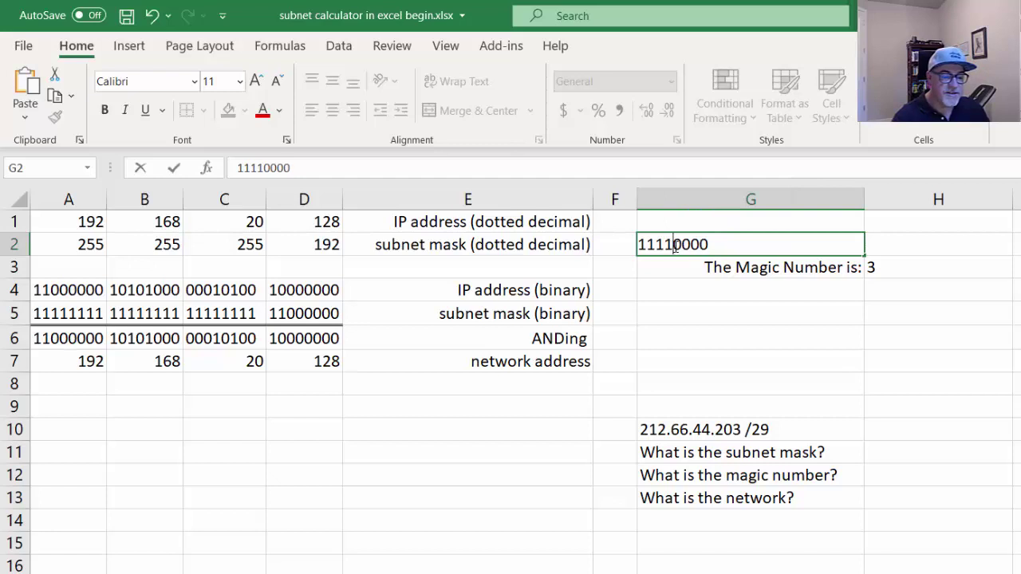
{"action": "left_click", "coordinate": [910, 275]}
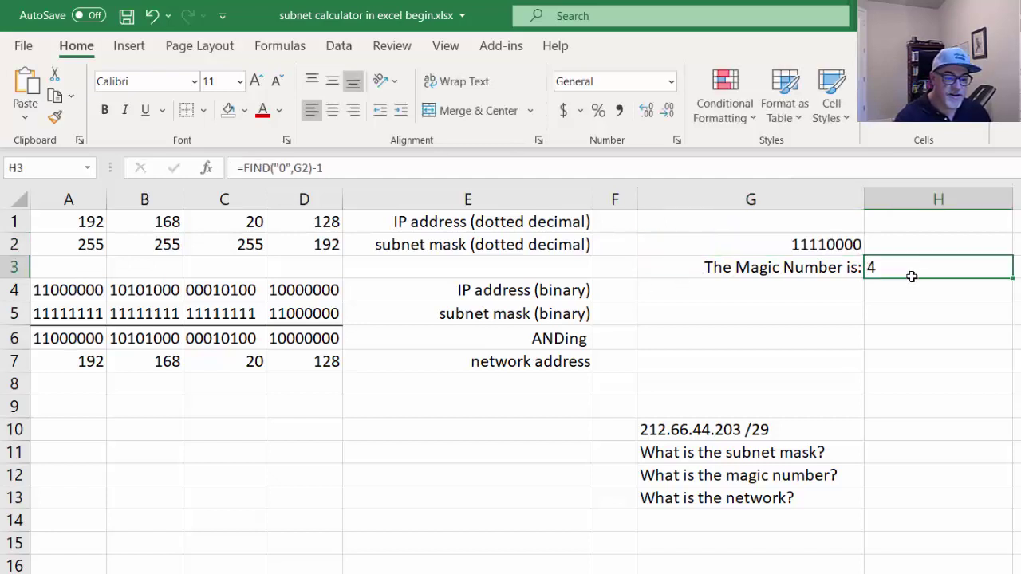
{"action": "left_click", "coordinate": [822, 254]}
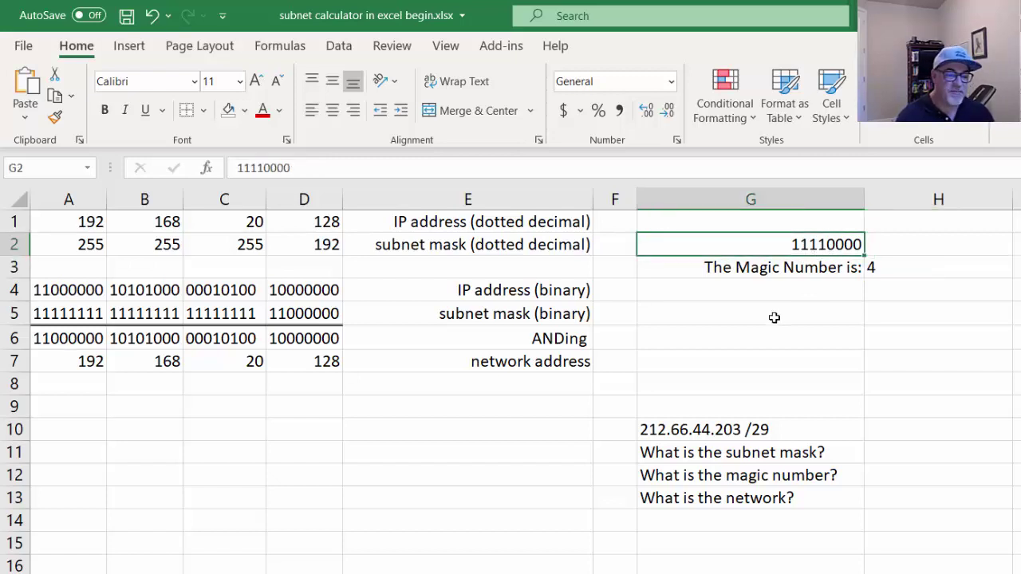
{"action": "left_click", "coordinate": [295, 322]}
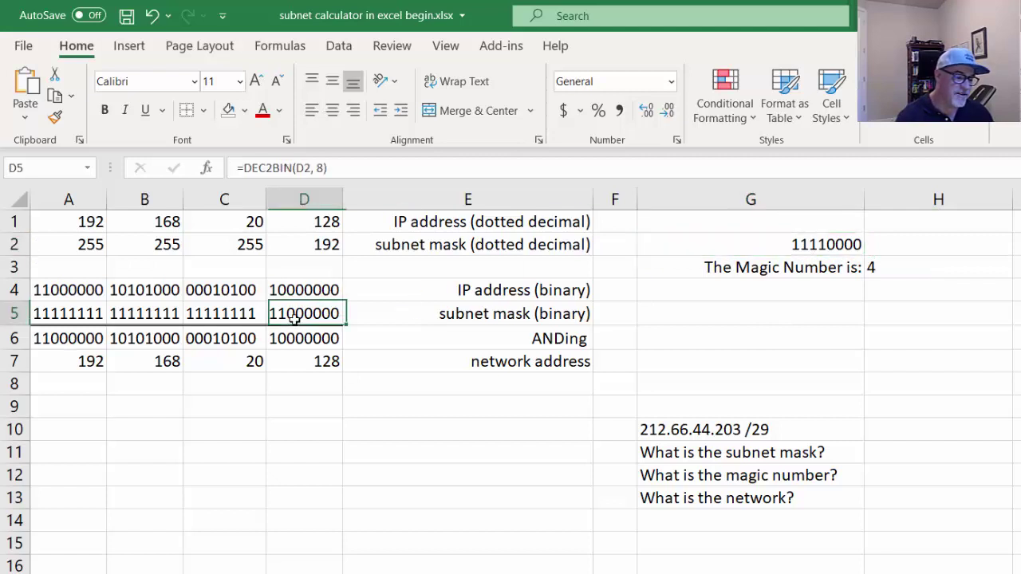
{"action": "left_click", "coordinate": [192, 312]}
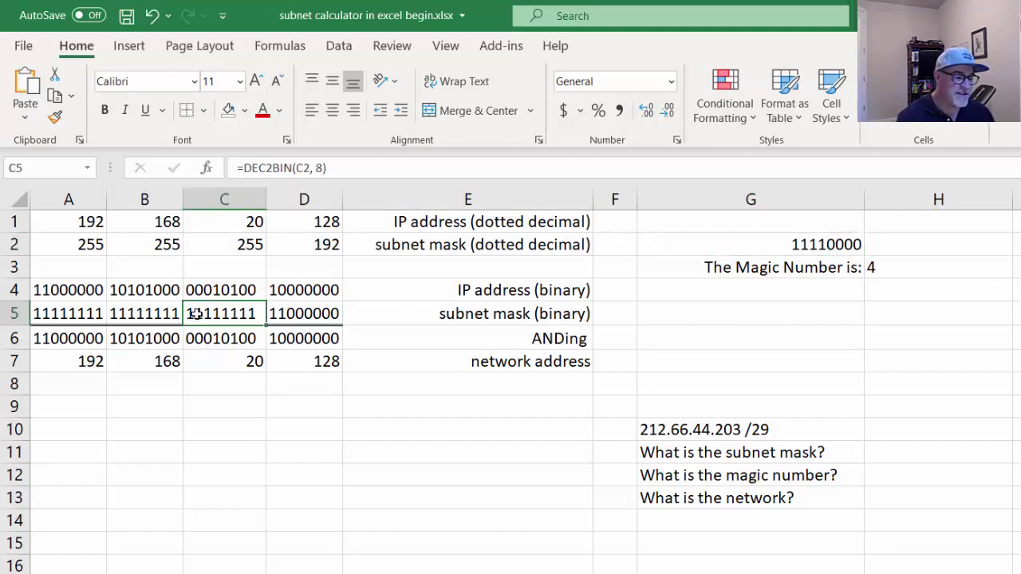
{"action": "left_click", "coordinate": [894, 273]}
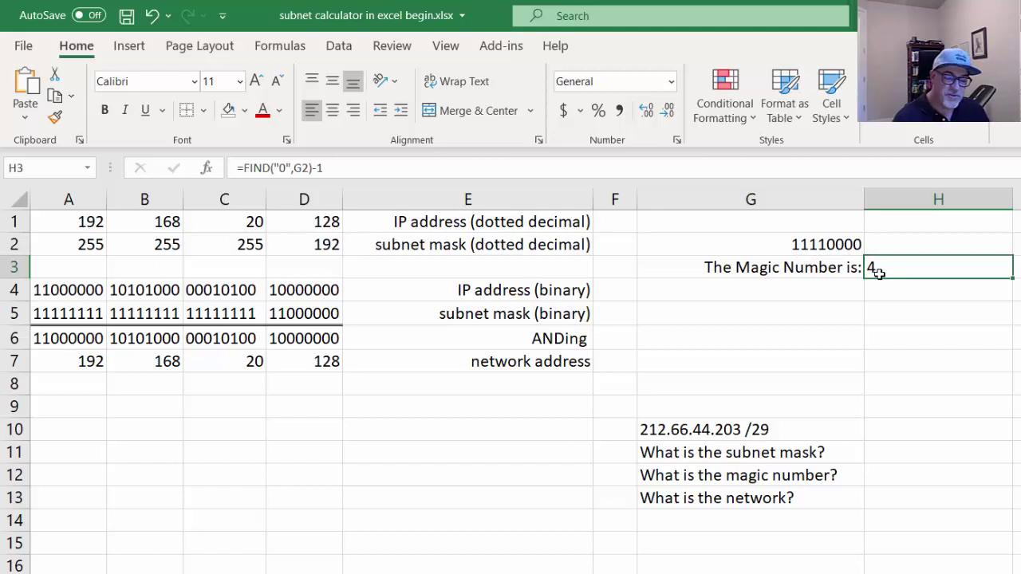
- Change the binary mask octet in G2 to 11000000 to test the bit count again
{"action": "double_click", "coordinate": [827, 244]}
{"action": "key", "text": "Left"}
{"action": "key", "text": "Left"}
{"action": "key", "text": "Left"}
{"action": "key", "text": "Left"}
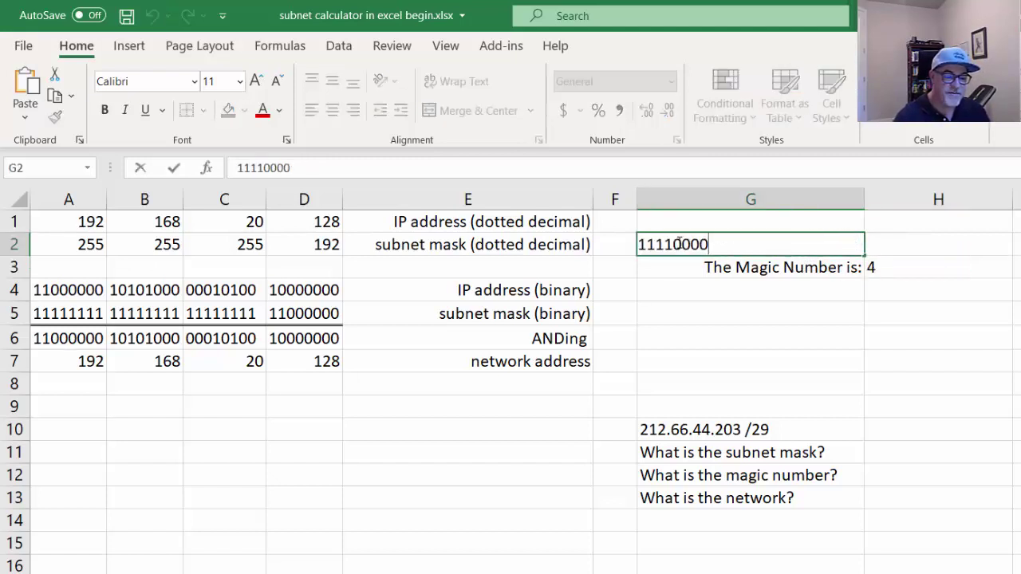
{"action": "key", "text": "BackSpace"}
{"action": "key", "text": "BackSpace"}
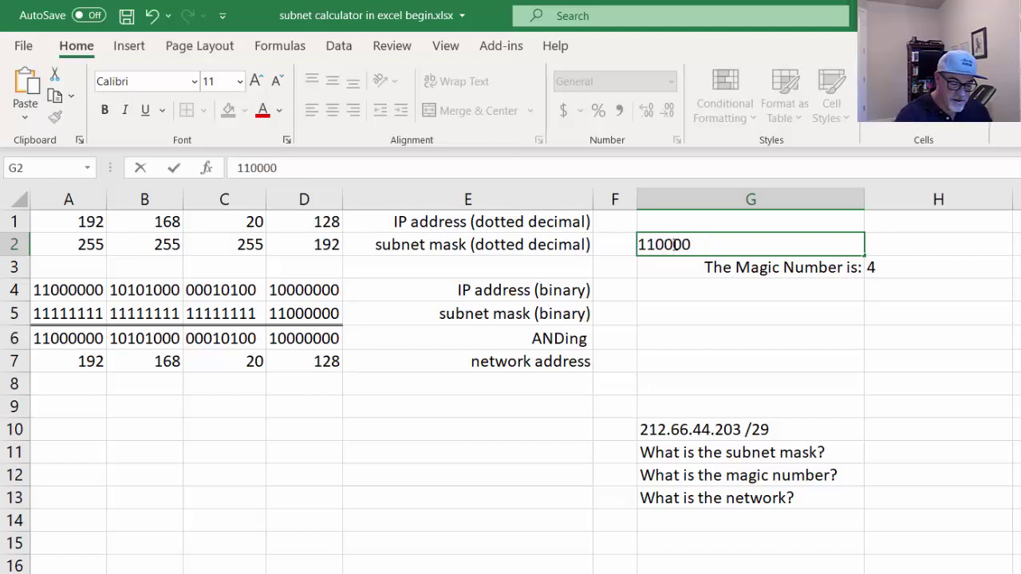
{"action": "type", "text": "00"}
{"action": "left_click", "coordinate": [761, 300]}
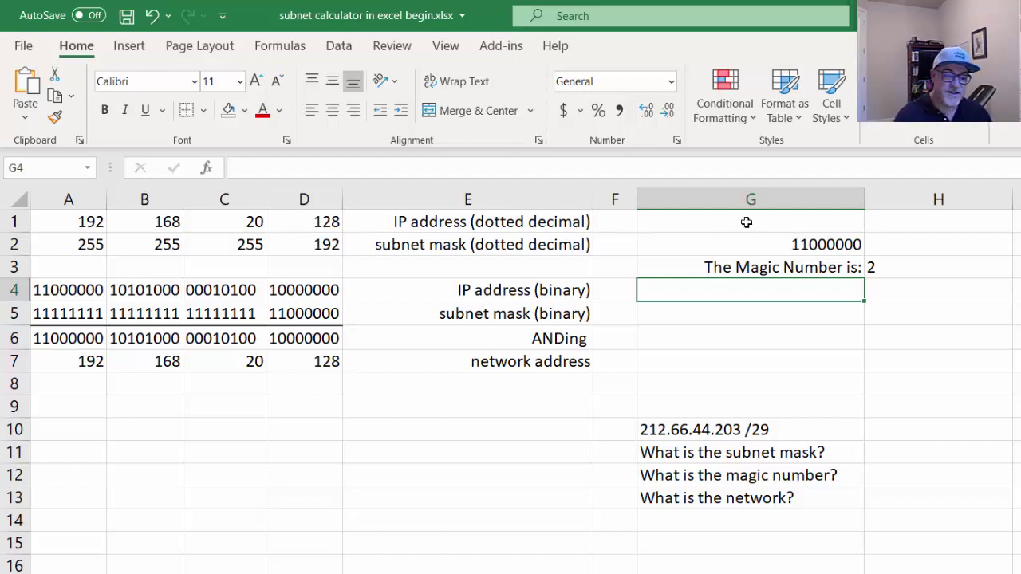
- Extend the H3 formula to divide 256 by a power of two, so it reads =256/POWER(2, FIND("0",G2)-1)
{"action": "left_click", "coordinate": [904, 268]}
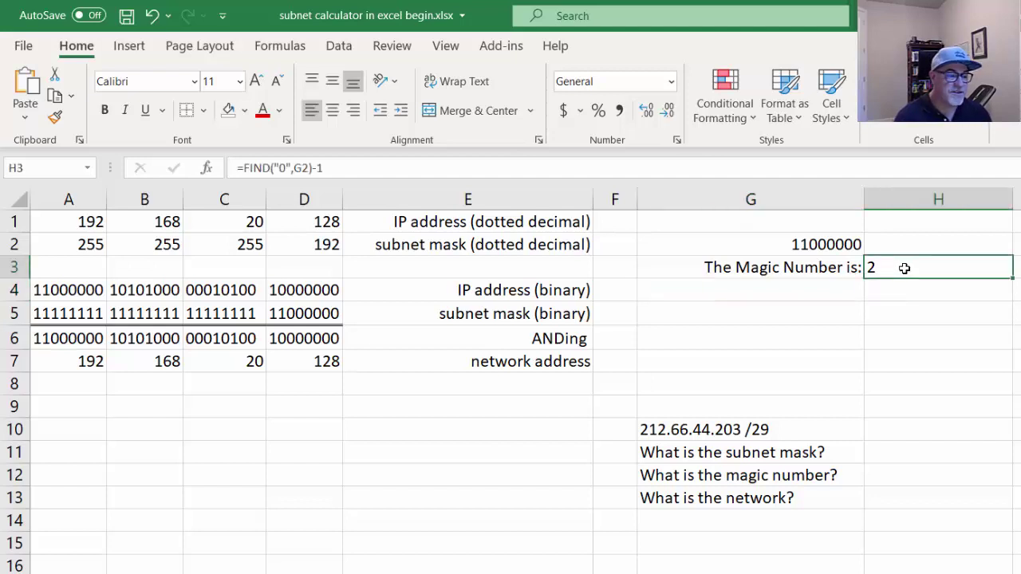
{"action": "left_click", "coordinate": [247, 170]}
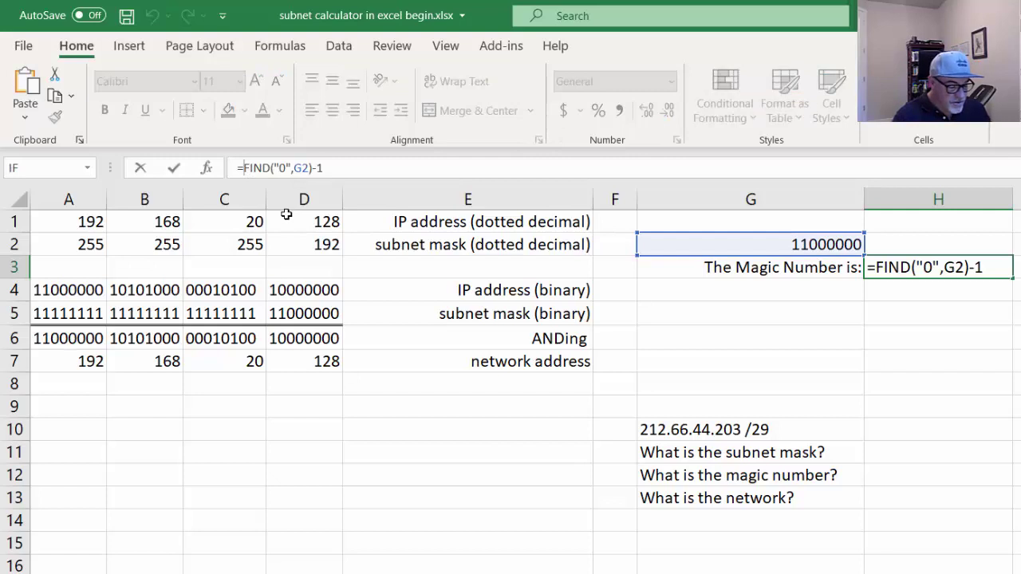
{"action": "type", "text": "256"}
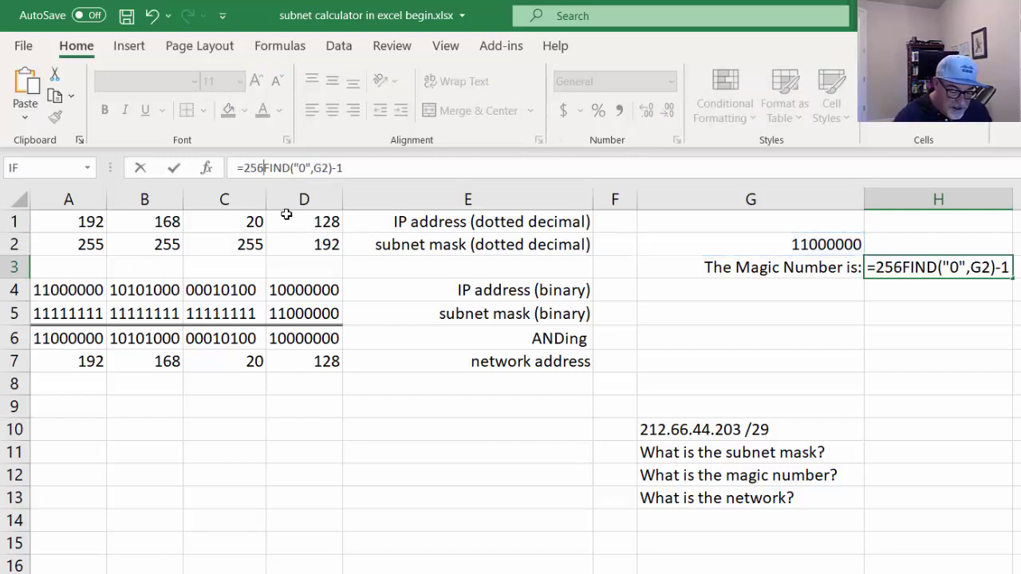
{"action": "type", "text": "/"}
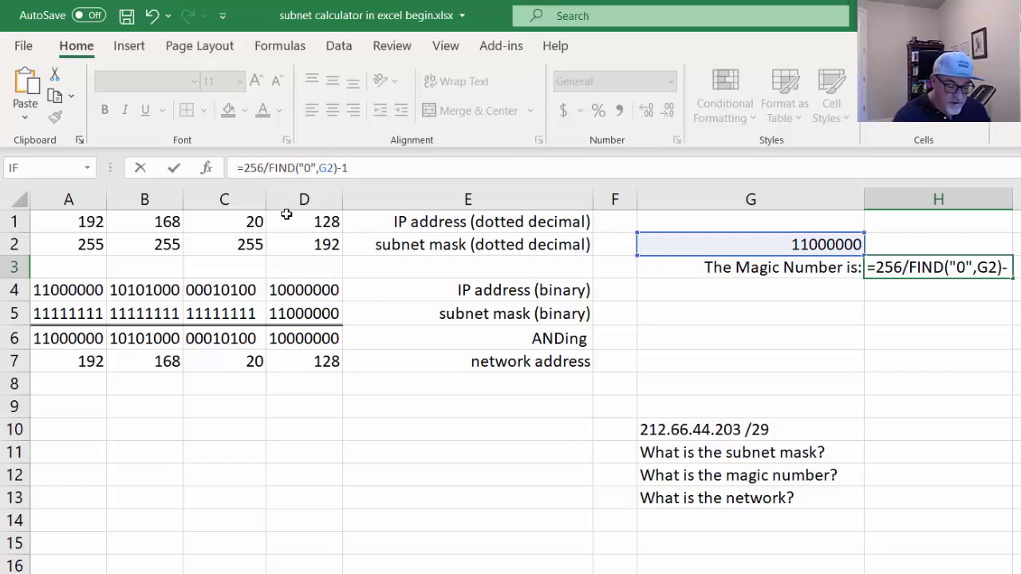
{"action": "type", "text": "POWER"}
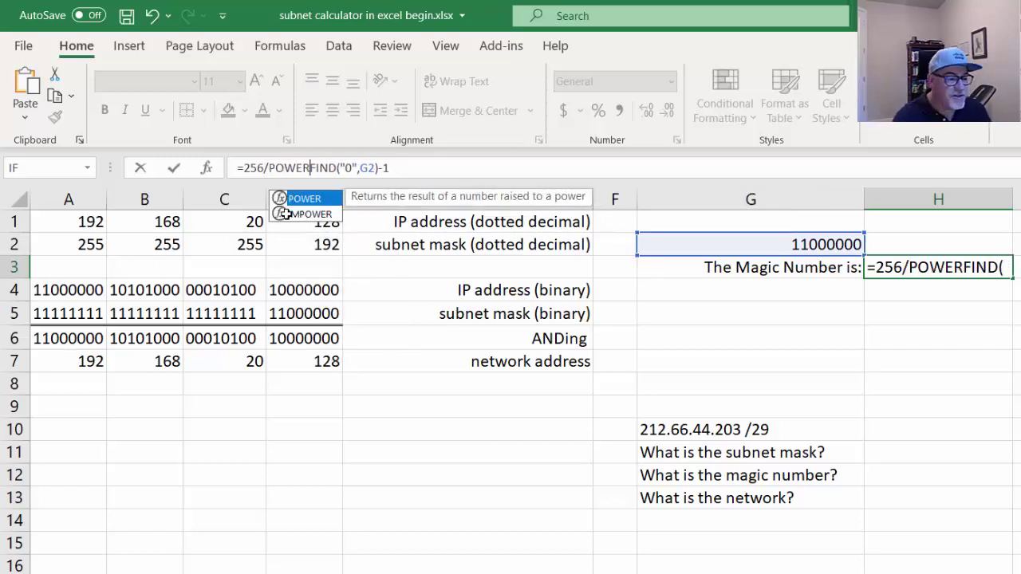
{"action": "type", "text": "("}
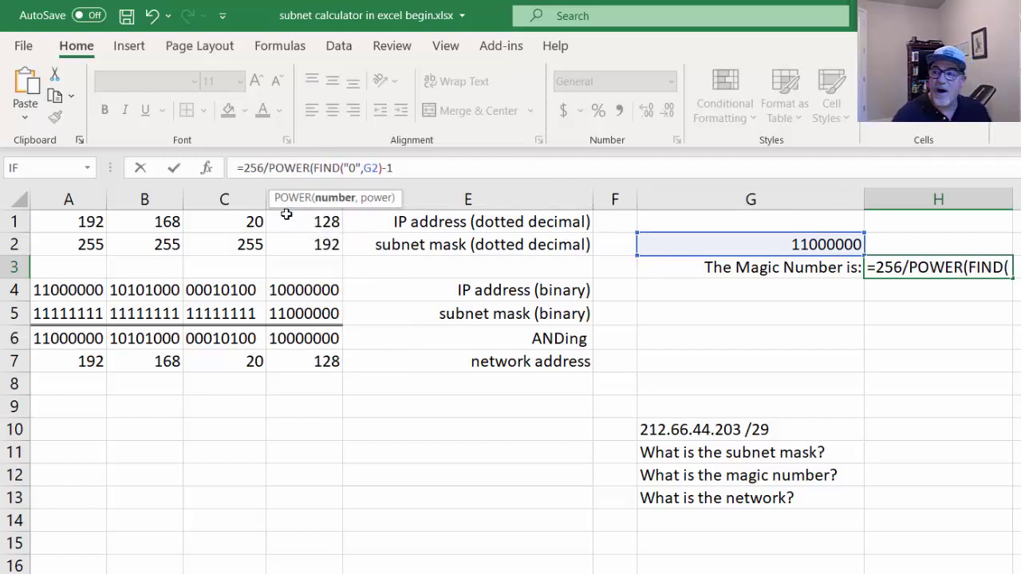
{"action": "type", "text": "2,"}
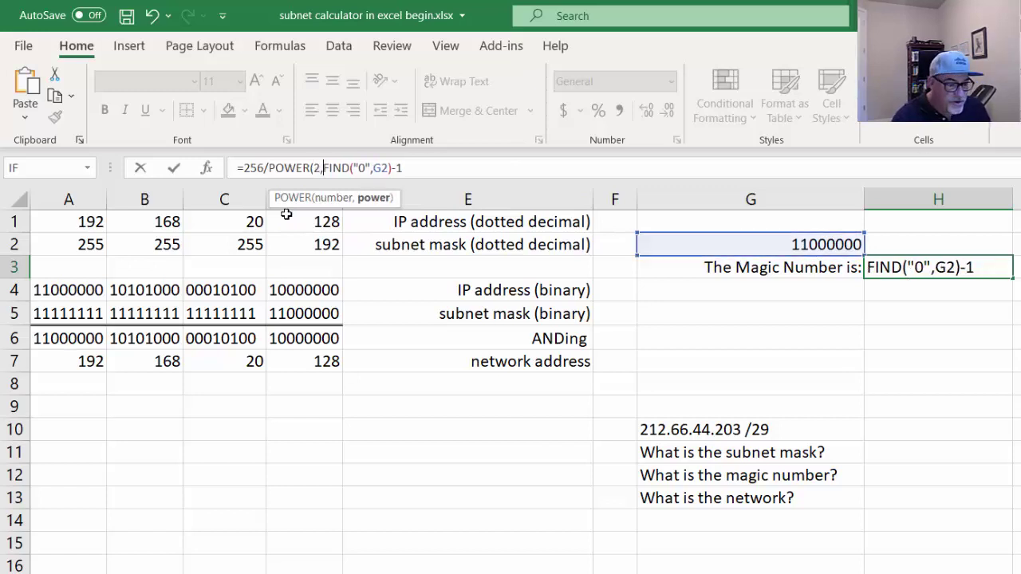
{"action": "left_click_drag", "start_coordinate": [327, 167], "coordinate": [412, 167]}
{"action": "left_click", "coordinate": [412, 166]}
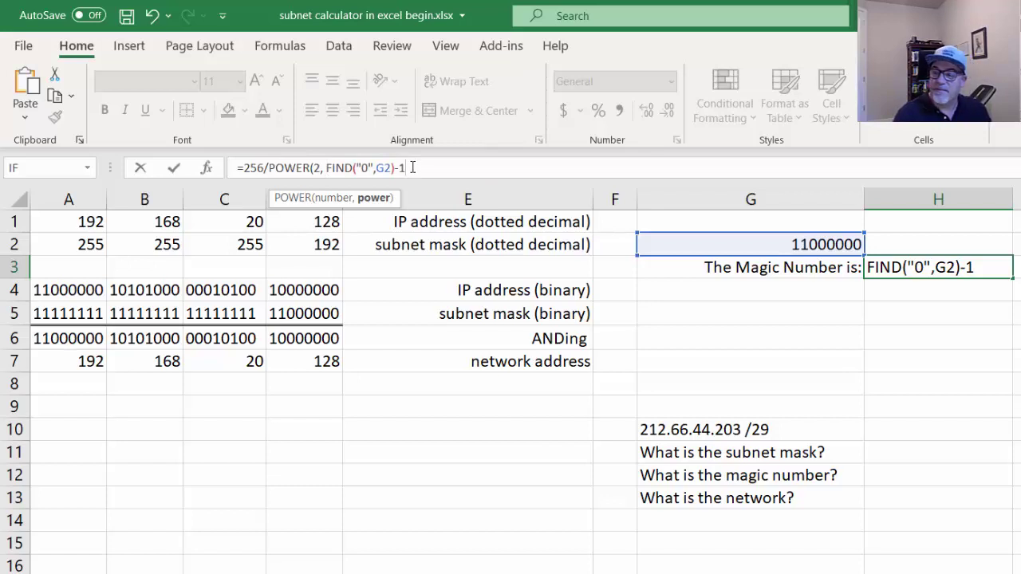
{"action": "type", "text": ")"}
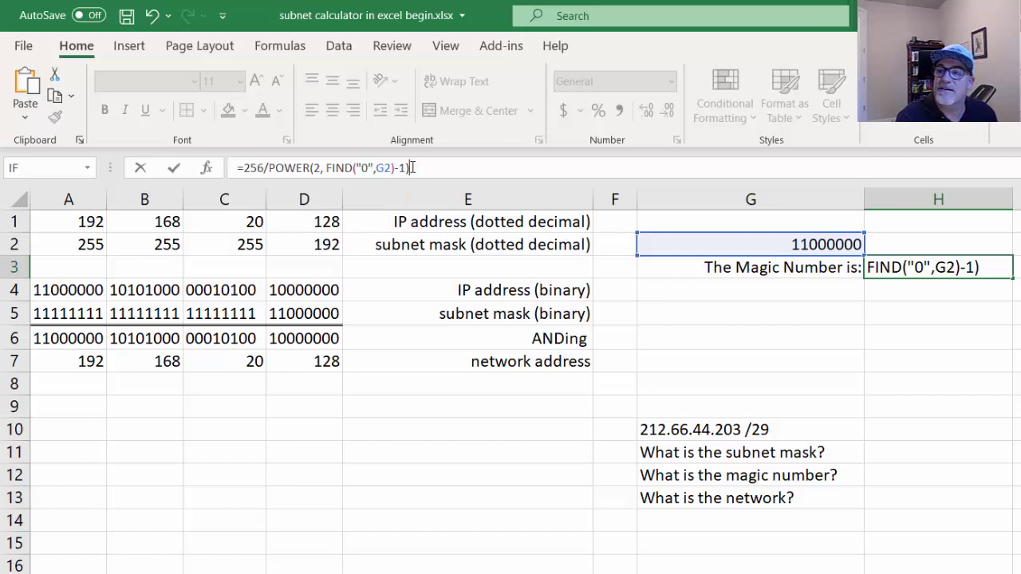
- Enclose the exponent of the H3 formula in its own parentheses and enter it as =256/POWER(2, (FIND("0",G2)-1))
{"action": "left_click", "coordinate": [313, 169]}
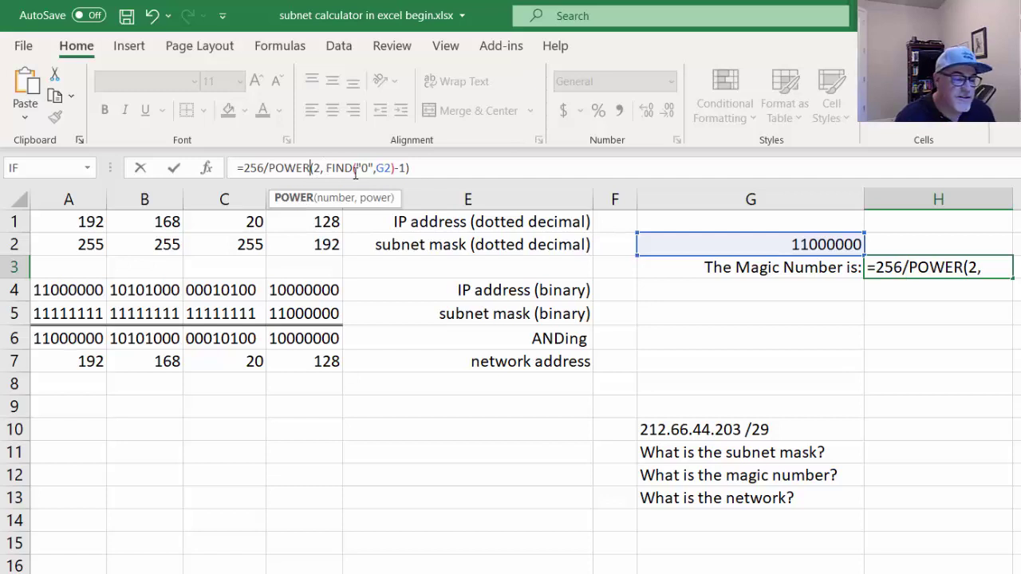
{"action": "left_click", "coordinate": [327, 169]}
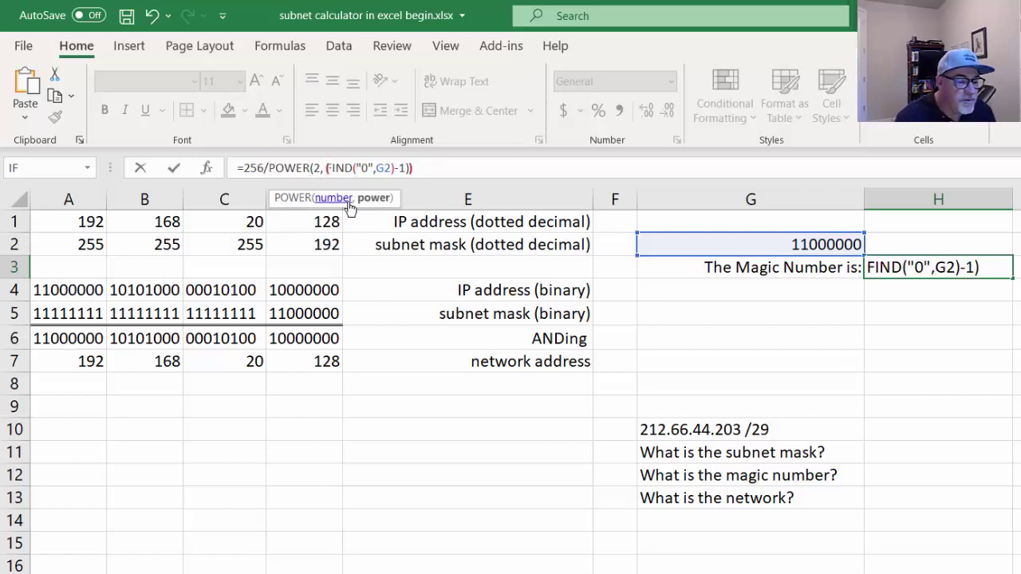
{"action": "type", "text": "("}
{"action": "key", "text": "Right"}
{"action": "key", "text": "Right"}
{"action": "key", "text": "Right"}
{"action": "key", "text": "Right"}
{"action": "key", "text": "Right"}
{"action": "key", "text": "Right"}
{"action": "key", "text": "Right"}
{"action": "key", "text": "Right"}
{"action": "key", "text": "Right"}
{"action": "key", "text": "Right"}
{"action": "key", "text": "Right"}
{"action": "key", "text": "Right"}
{"action": "key", "text": "Right"}
{"action": "key", "text": "Right"}
{"action": "key", "text": "Right"}
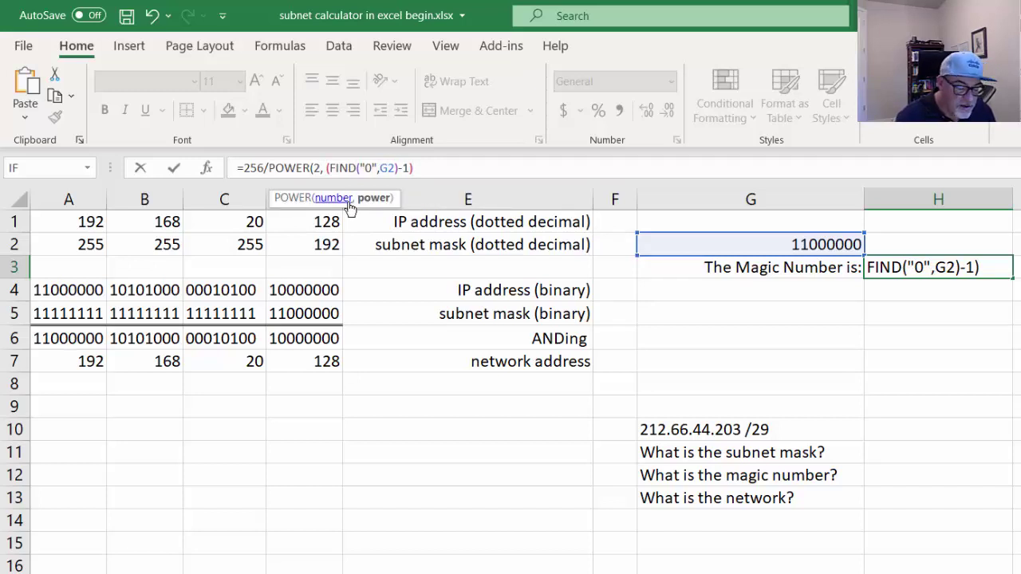
{"action": "type", "text": ")"}
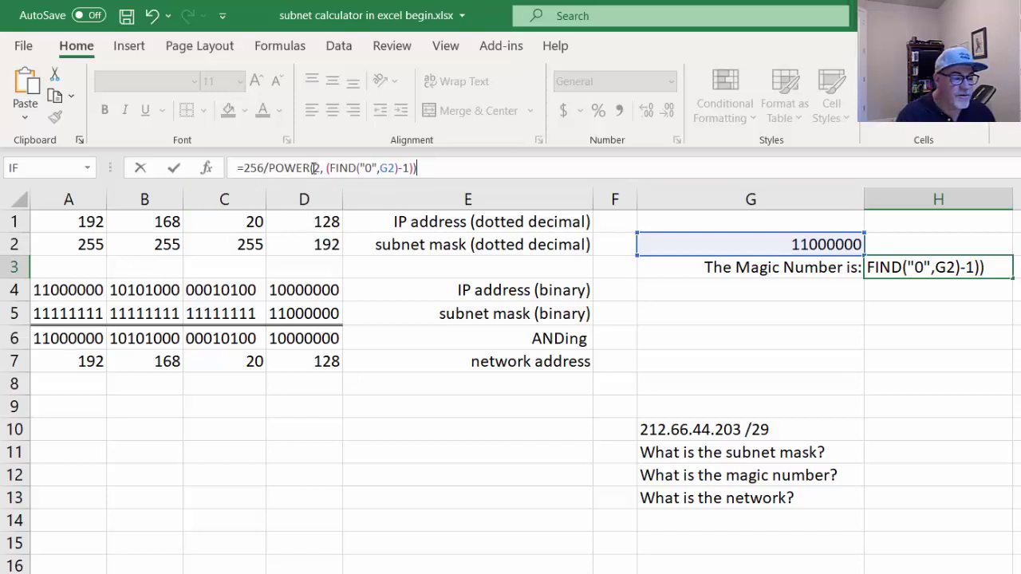
{"action": "left_click_drag", "start_coordinate": [328, 171], "coordinate": [415, 168]}
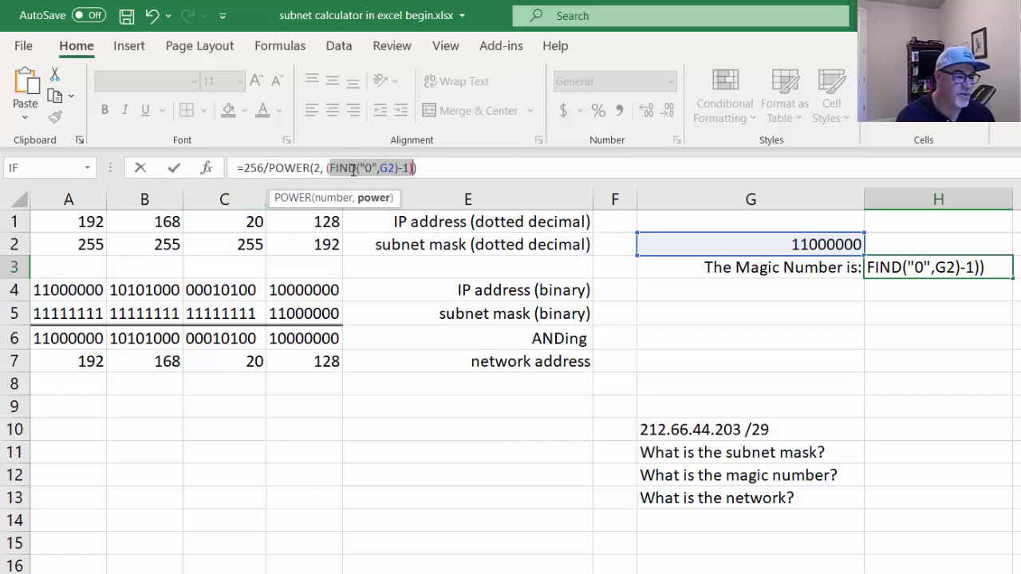
{"action": "left_click", "coordinate": [455, 166]}
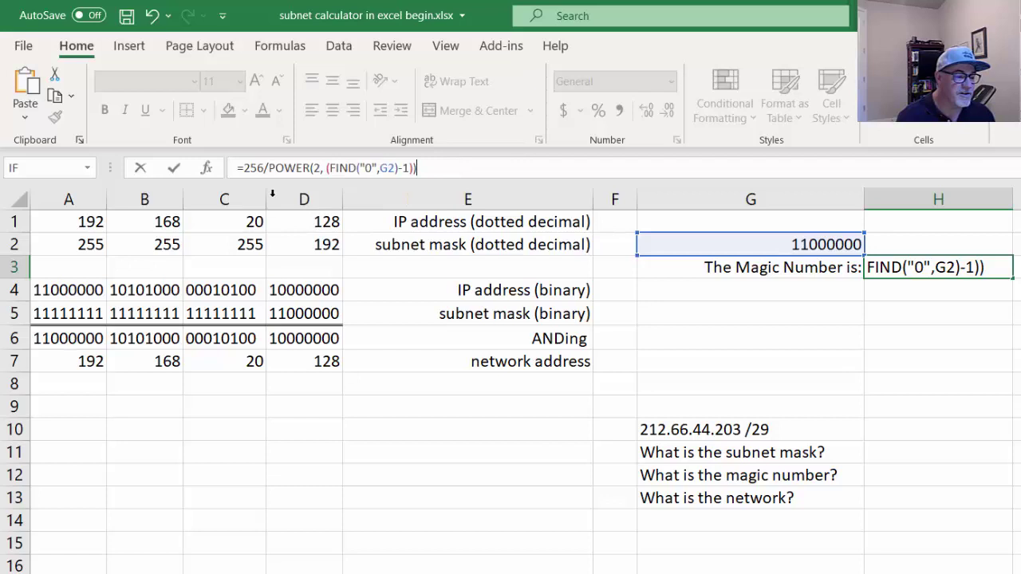
{"action": "left_click", "coordinate": [177, 175]}
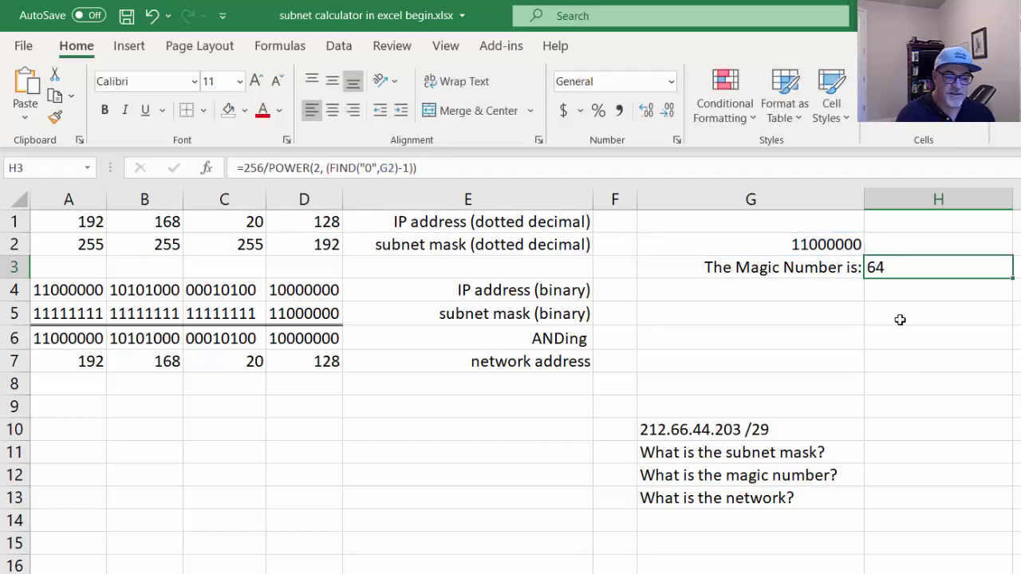
- Test the magic number formula by setting the binary mask octet in G2 to 10000000
{"action": "left_click", "coordinate": [810, 237]}
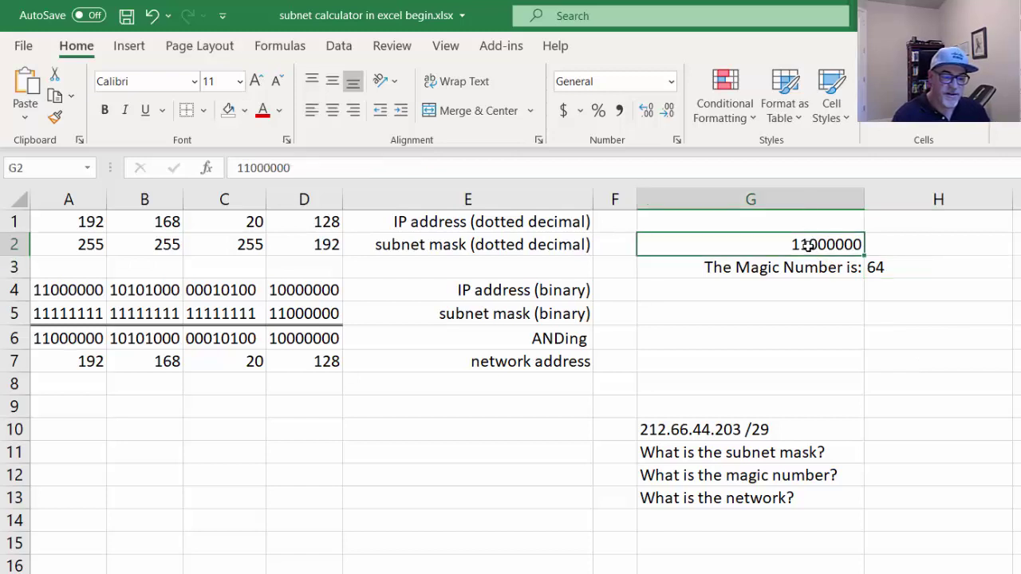
{"action": "double_click", "coordinate": [809, 244]}
{"action": "key", "text": "BackSpace"}
{"action": "type", "text": "0"}
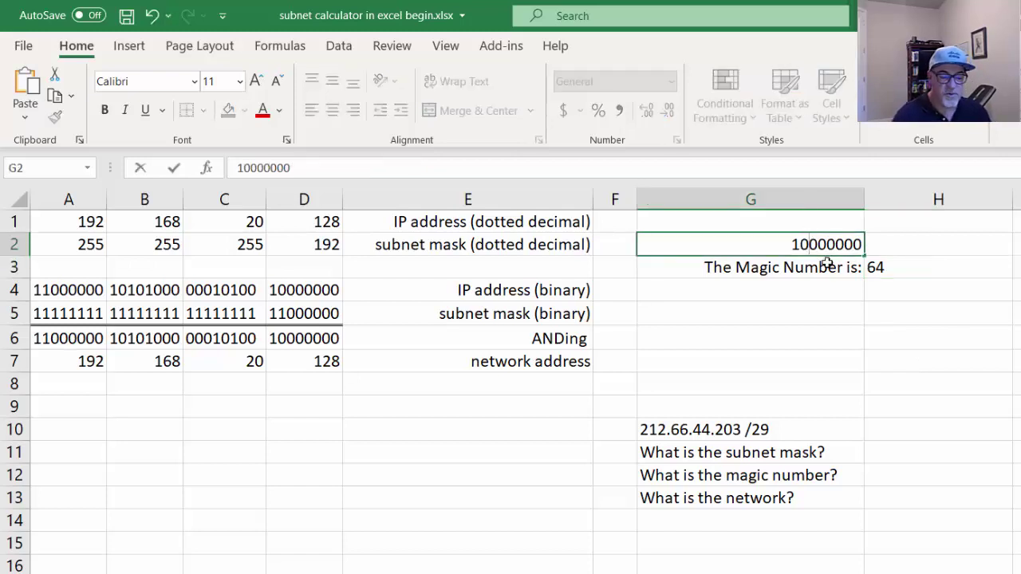
{"action": "left_click", "coordinate": [808, 334]}
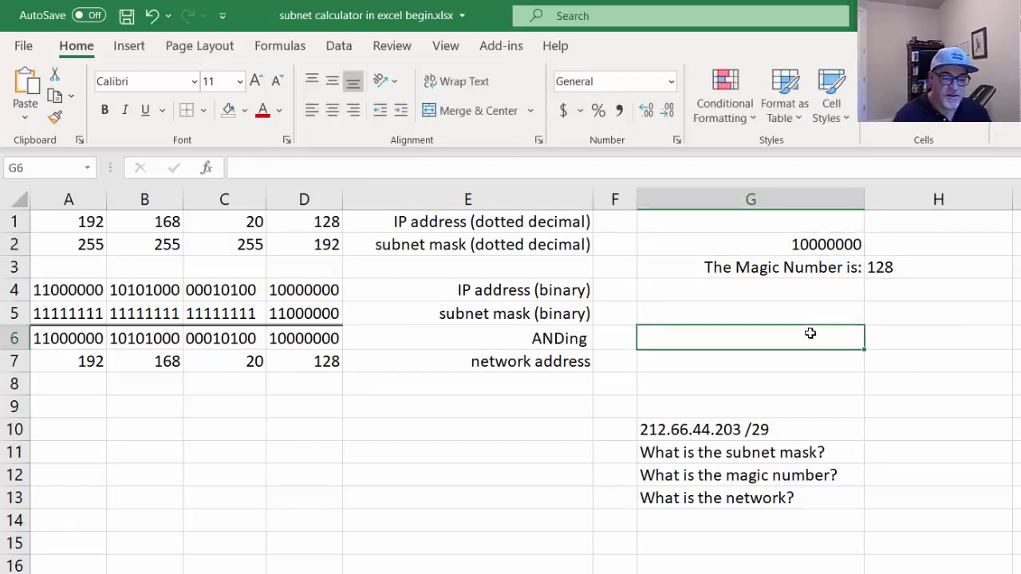
- Set the binary mask octet in G2 to 11111100 and check the magic number in H3
{"action": "double_click", "coordinate": [812, 245]}
{"action": "key", "text": "Left"}
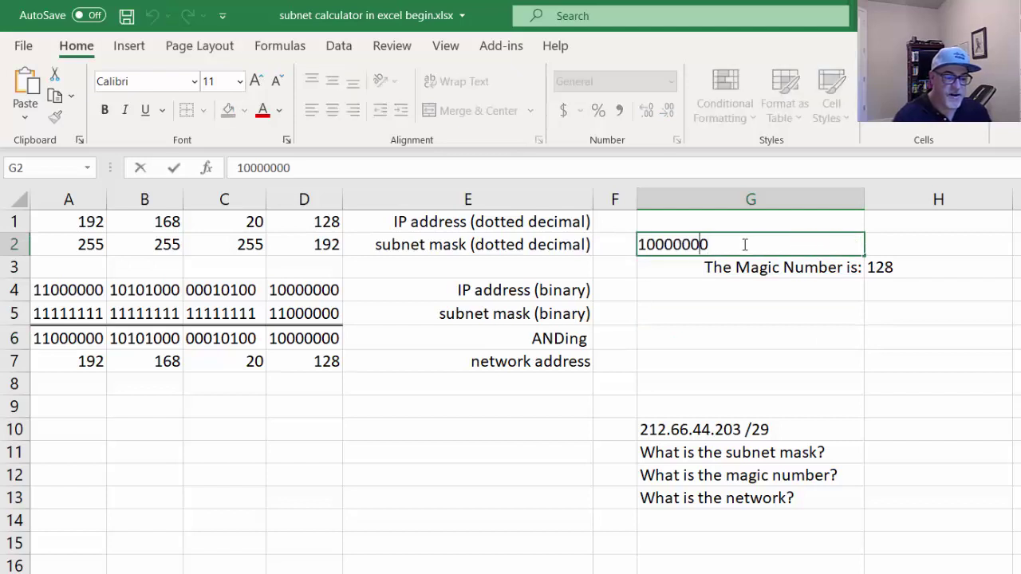
{"action": "key", "text": "BackSpace"}
{"action": "key", "text": "BackSpace"}
{"action": "key", "text": "BackSpace"}
{"action": "key", "text": "BackSpace"}
{"action": "key", "text": "BackSpace"}
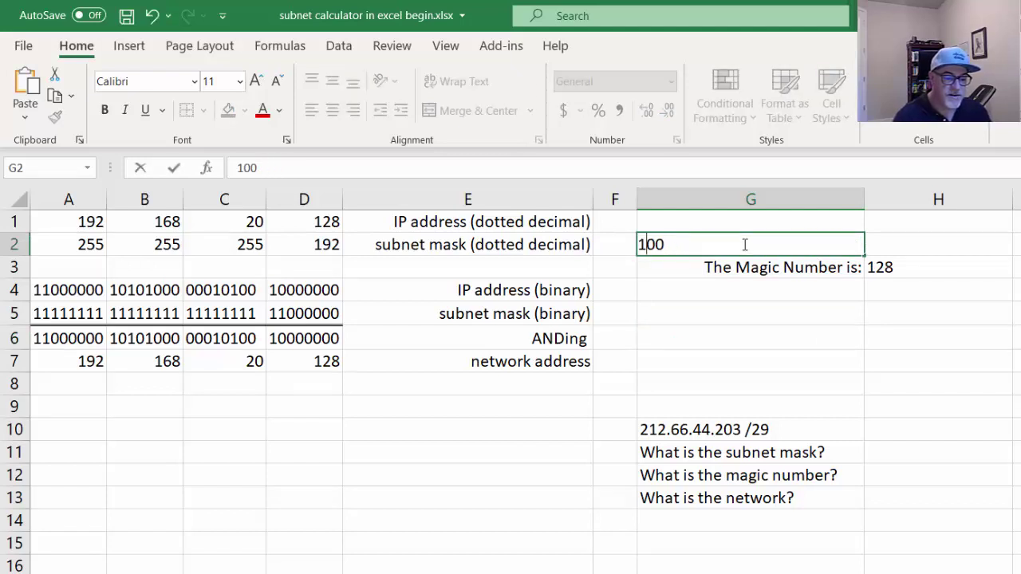
{"action": "type", "text": "11111"}
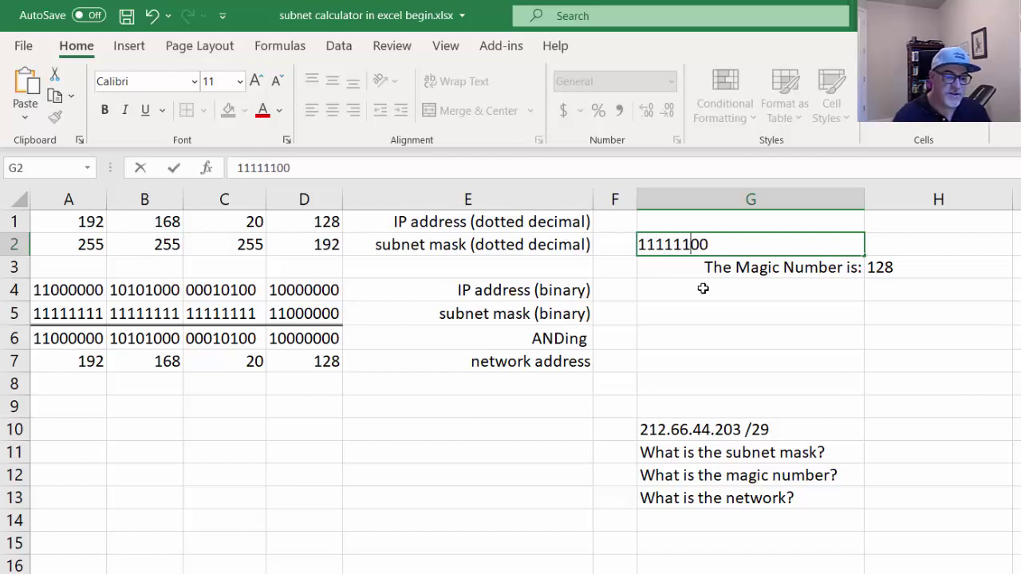
{"action": "left_click", "coordinate": [709, 322]}
{"action": "left_click", "coordinate": [896, 272]}
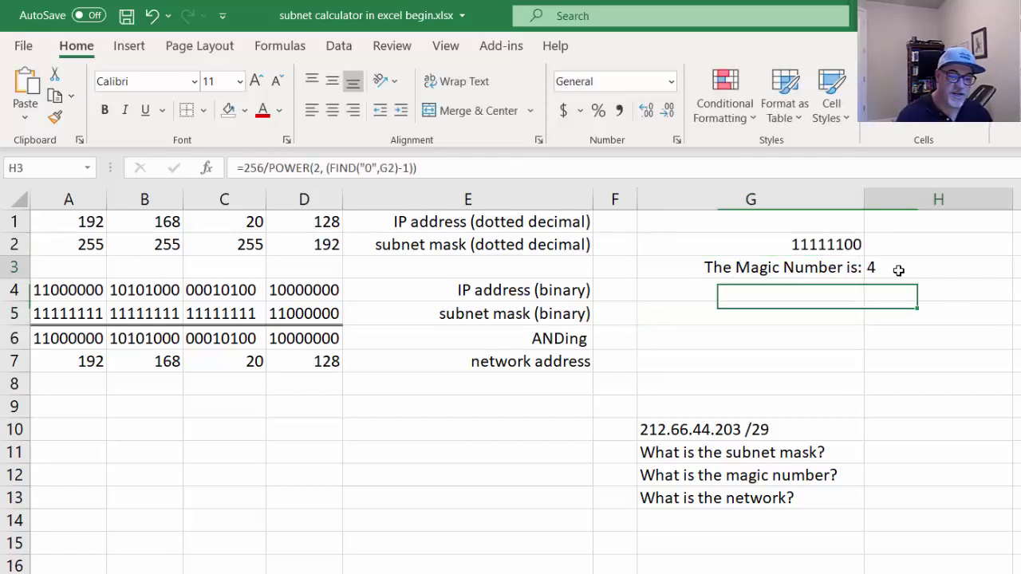
{"action": "left_click", "coordinate": [789, 267]}
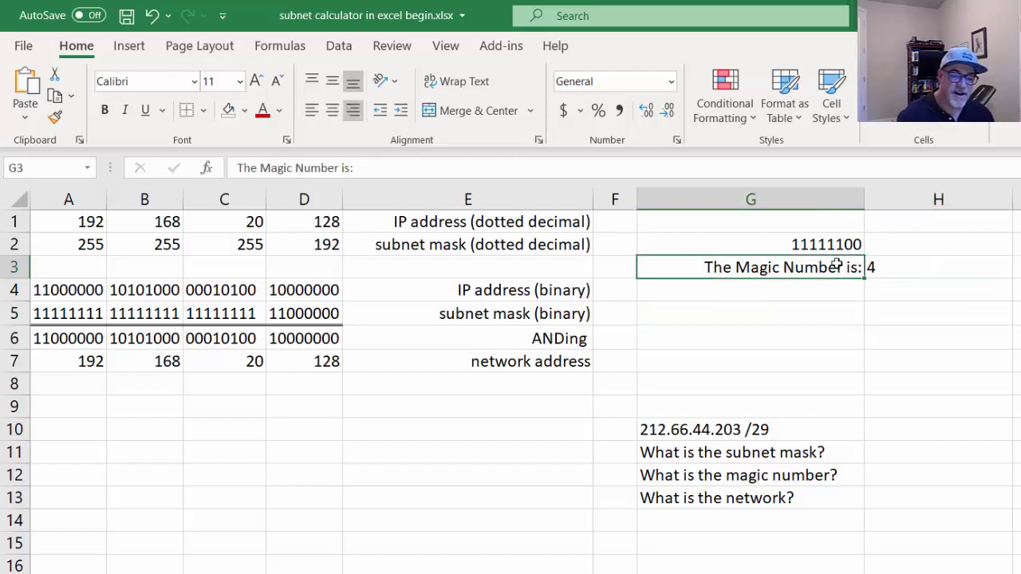
{"action": "left_click", "coordinate": [889, 269]}
{"action": "left_click", "coordinate": [790, 245]}
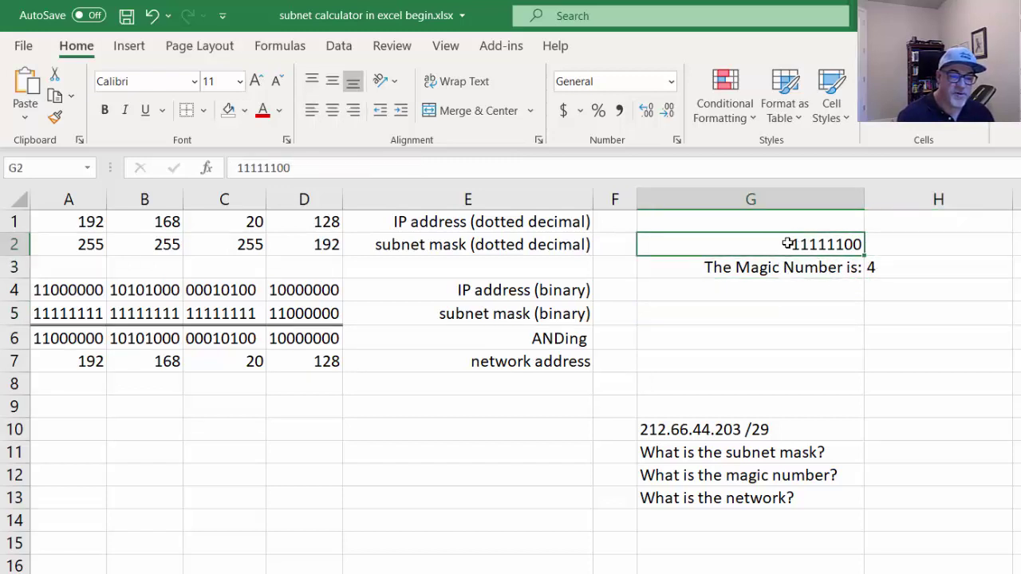
{"action": "left_click", "coordinate": [907, 269]}
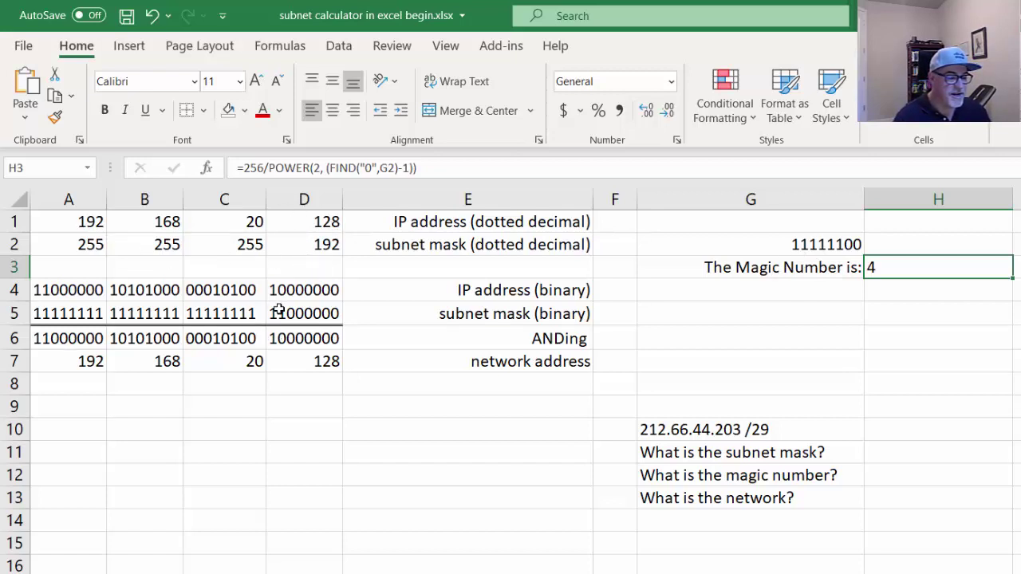
- Set the last octet of the IP address in D1 to 130 and check the network address octet in D7
{"action": "left_click", "coordinate": [295, 226]}
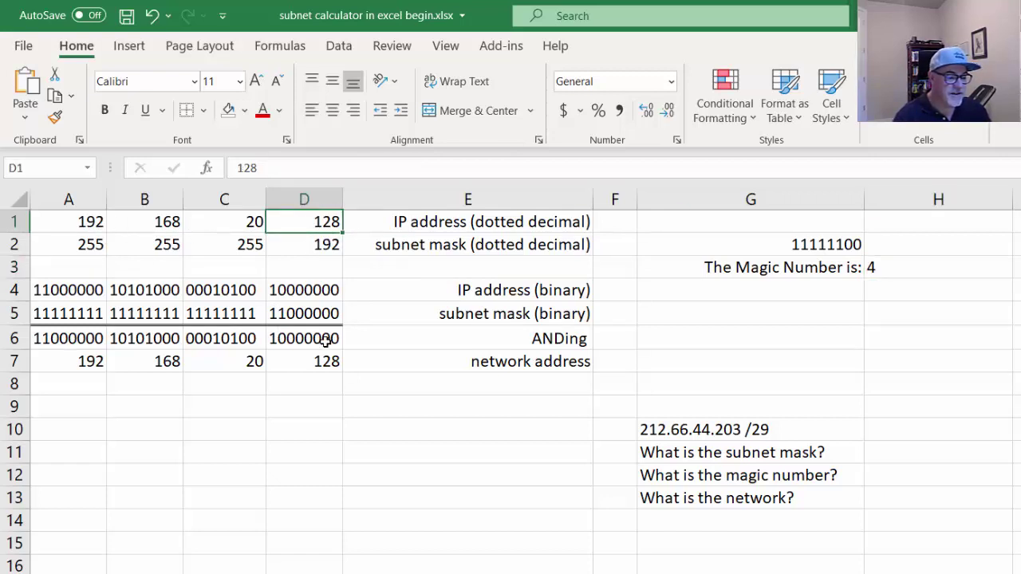
{"action": "left_click", "coordinate": [309, 364]}
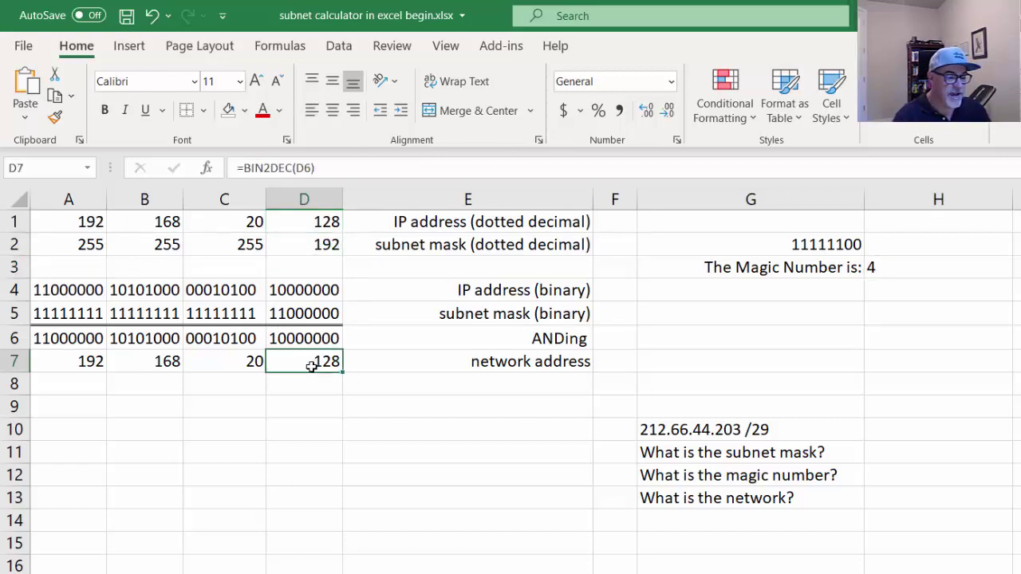
{"action": "double_click", "coordinate": [319, 221]}
{"action": "key", "text": "BackSpace"}
{"action": "key", "text": "BackSpace"}
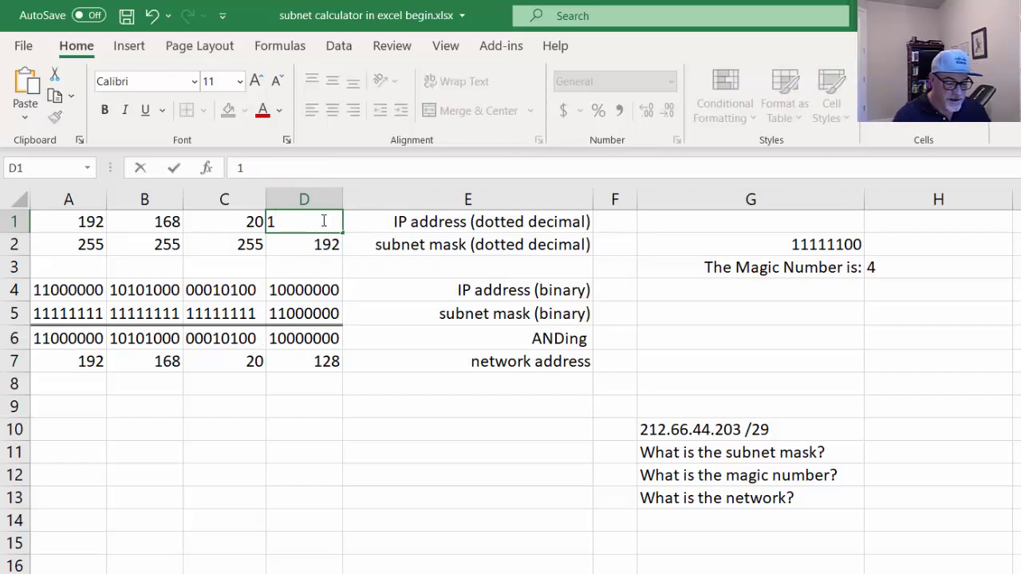
{"action": "type", "text": "30"}
{"action": "left_click", "coordinate": [311, 265]}
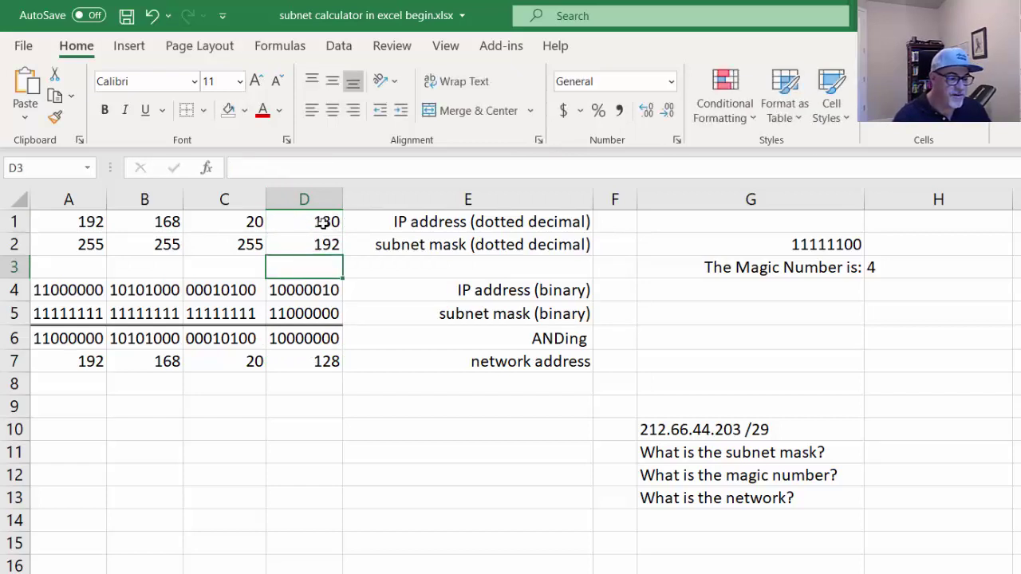
{"action": "left_click", "coordinate": [310, 362]}
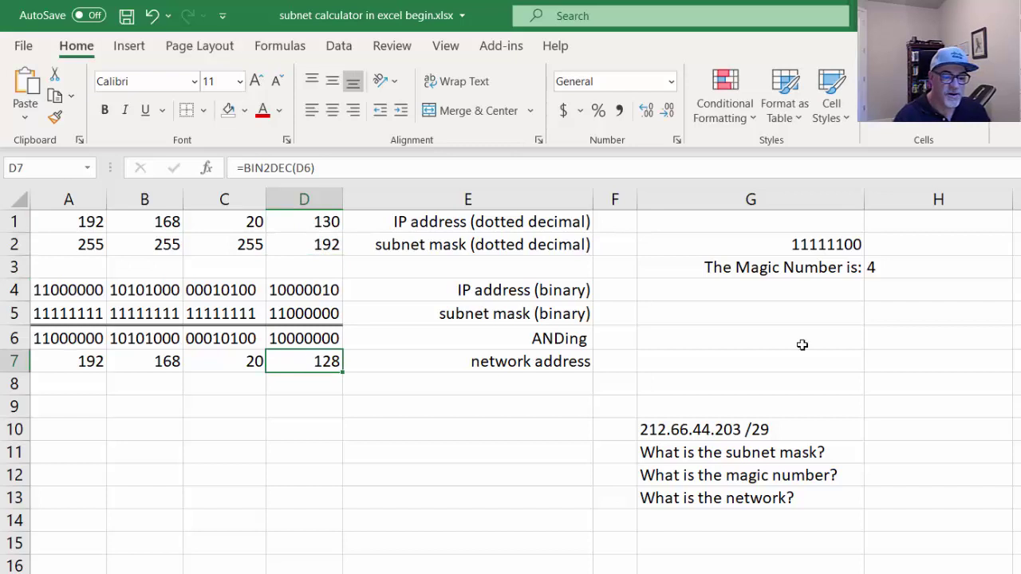
- Set the binary mask octet in G2 to 11000000 so the magic number recalculates
{"action": "left_click", "coordinate": [808, 245]}
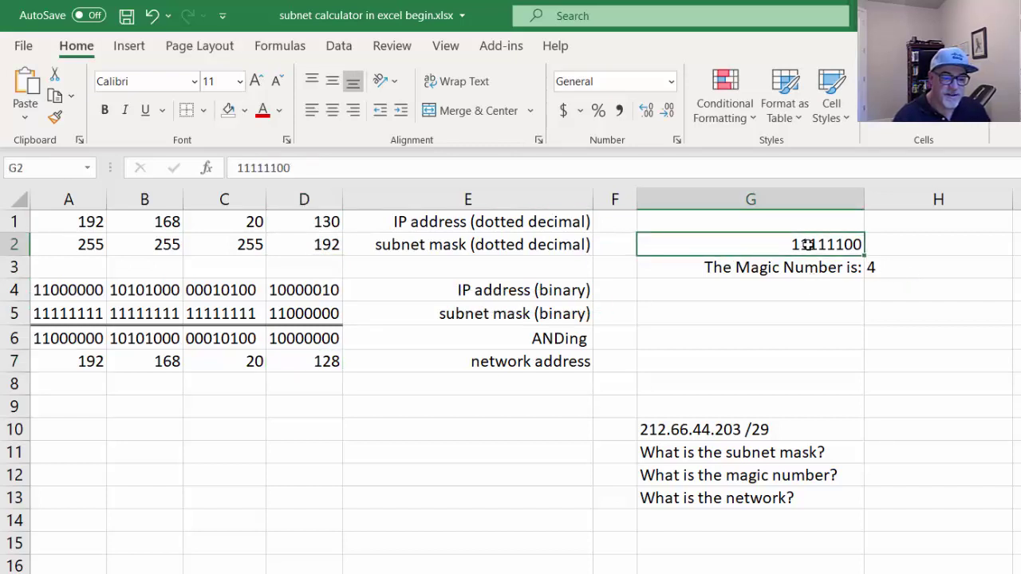
{"action": "double_click", "coordinate": [808, 245]}
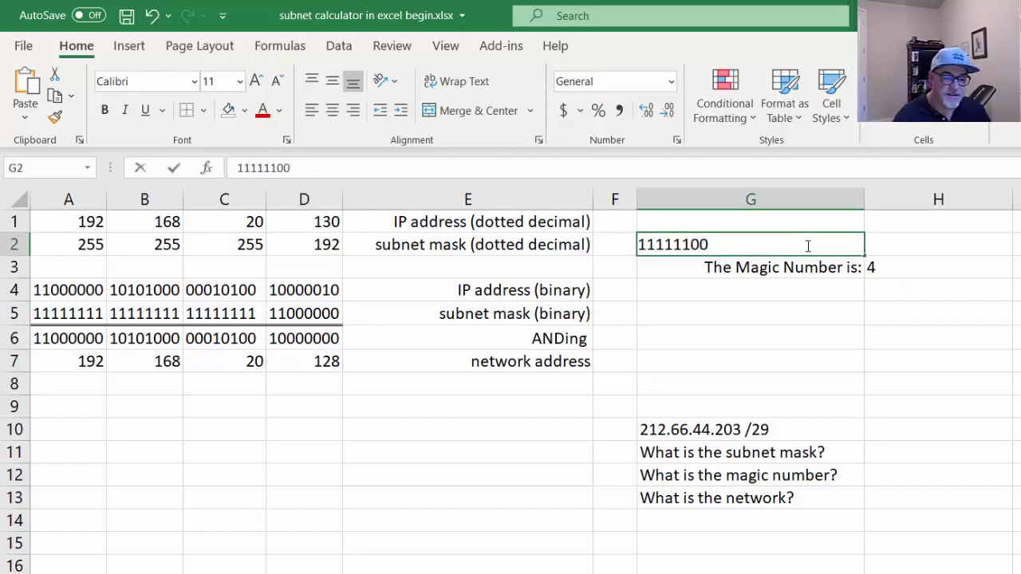
{"action": "left_click", "coordinate": [690, 246]}
{"action": "key", "text": "BackSpace"}
{"action": "key", "text": "BackSpace"}
{"action": "key", "text": "BackSpace"}
{"action": "key", "text": "BackSpace"}
{"action": "type", "text": "0000"}
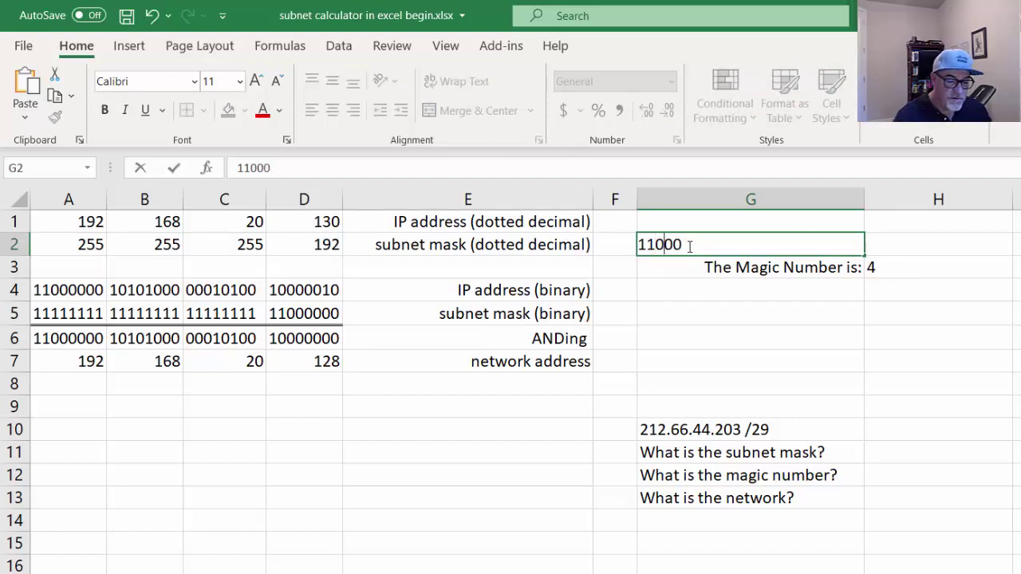
{"action": "left_click", "coordinate": [692, 309]}
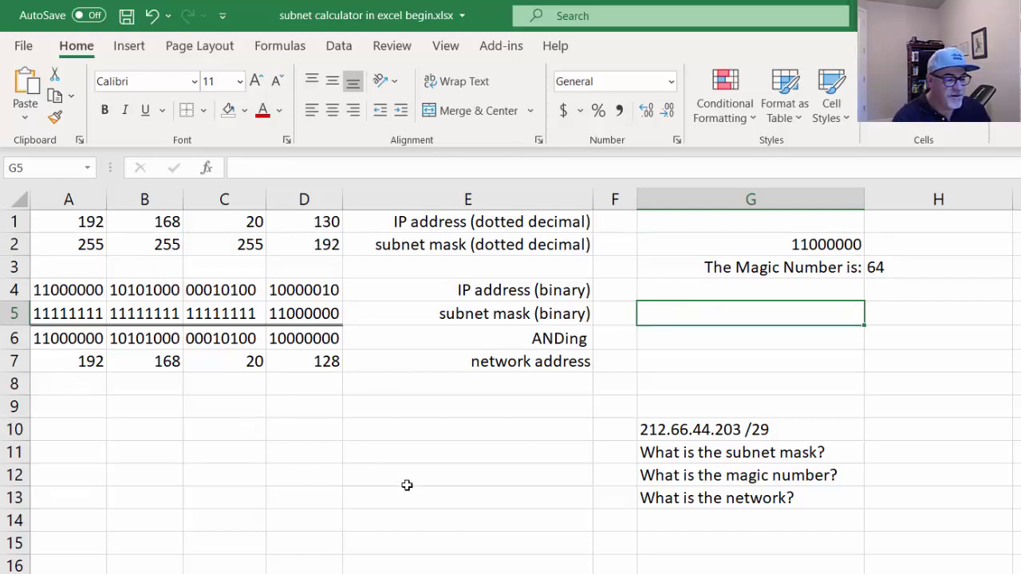
- Enter the first subnet, 192.168.20.0/26, in cell E12
{"action": "left_click", "coordinate": [363, 473]}
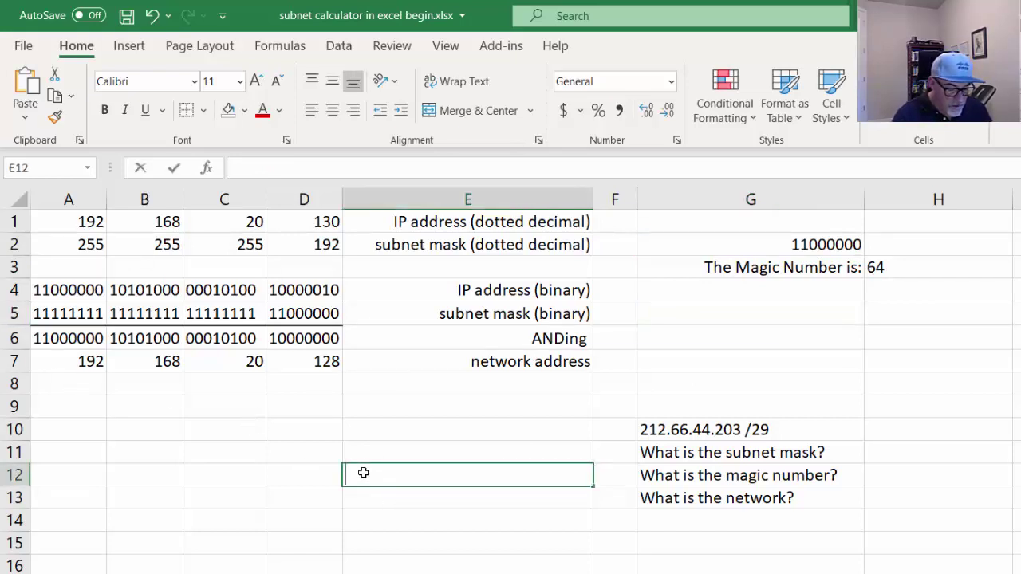
{"action": "type", "text": "192.168"}
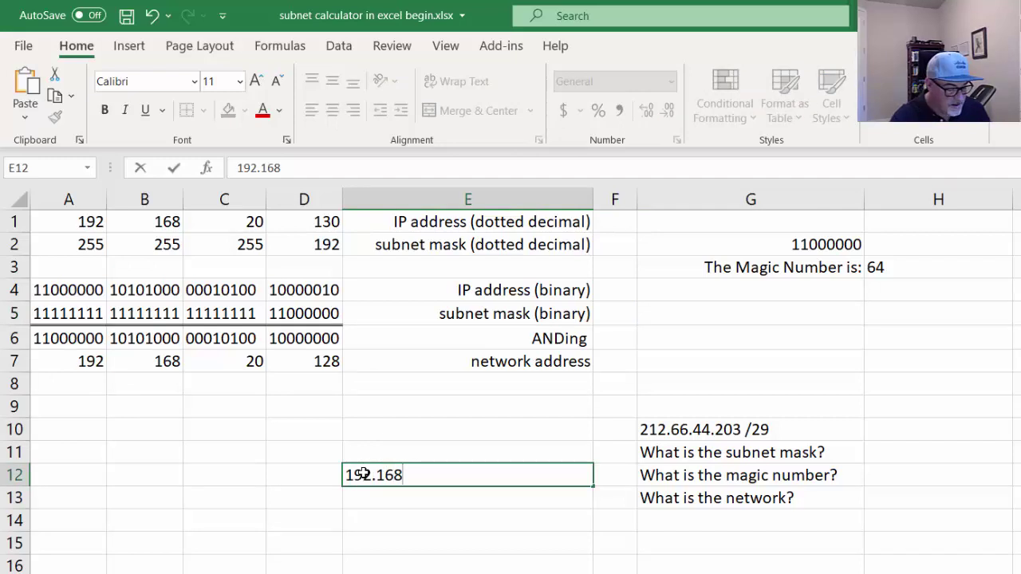
{"action": "type", "text": ".20.0"}
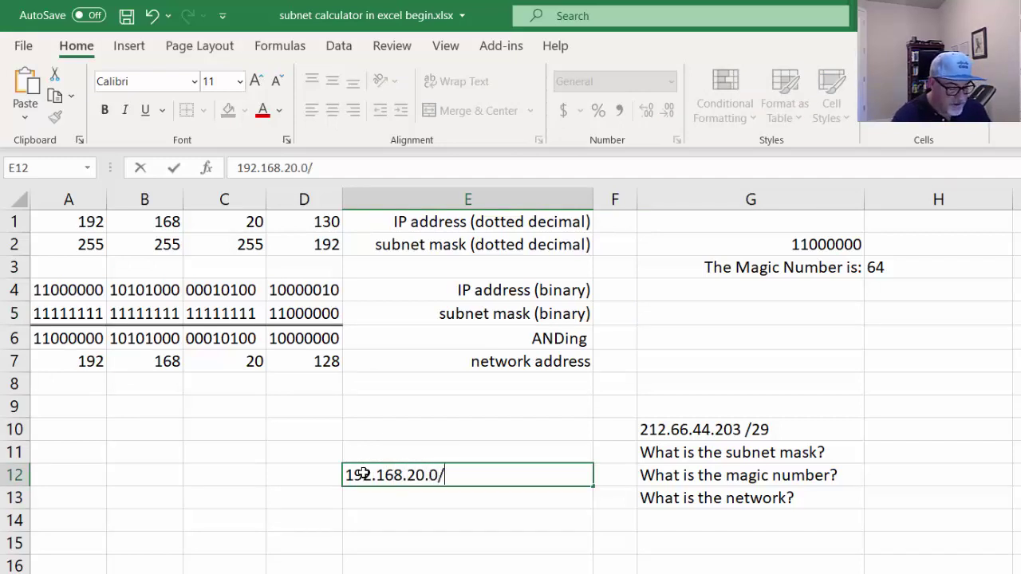
{"action": "type", "text": "/26"}
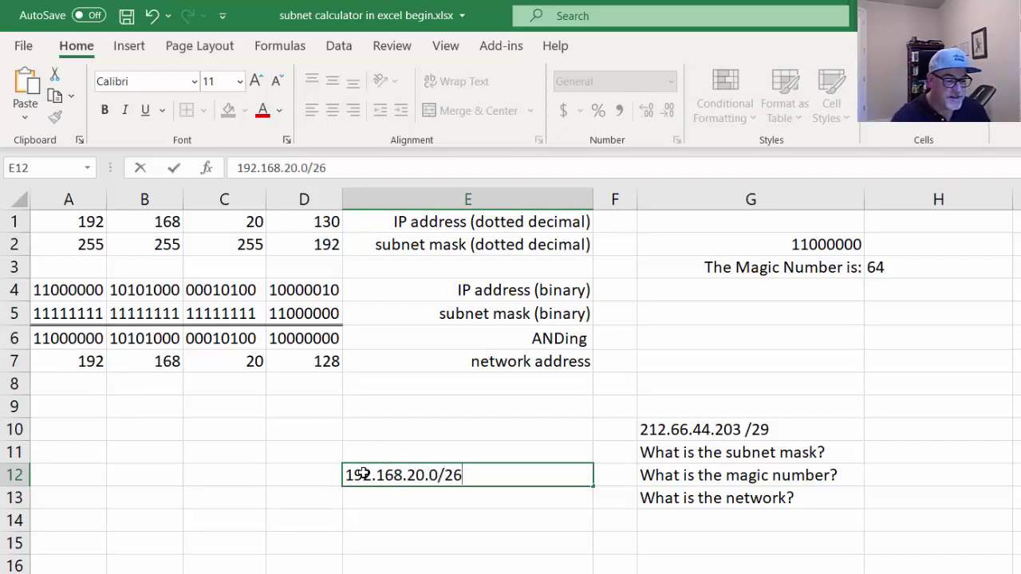
{"action": "key", "text": "Return"}
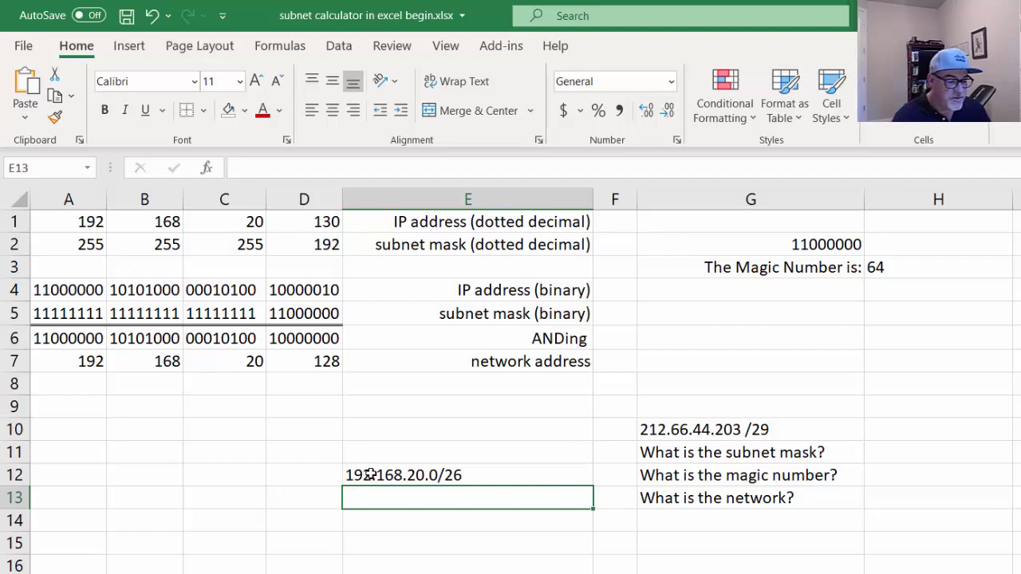
- Copy the subnet entry from E12 into cells E13, E14 and E15
{"action": "left_click", "coordinate": [371, 475]}
{"action": "key", "text": "ctrl+c"}
{"action": "left_click", "coordinate": [380, 498]}
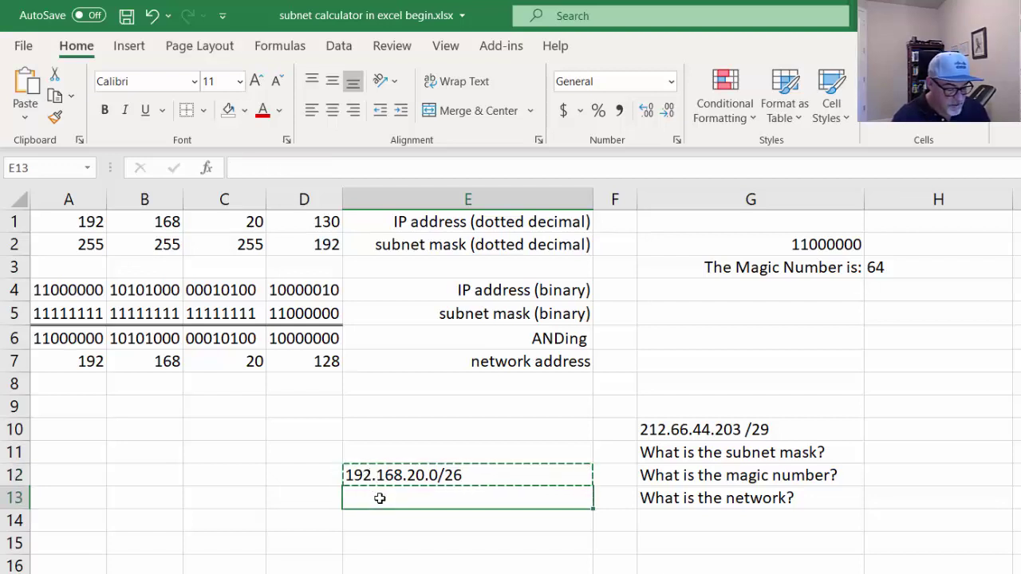
{"action": "key", "text": "ctrl+v"}
{"action": "left_click", "coordinate": [378, 522]}
{"action": "key", "text": "ctrl+v"}
{"action": "left_click", "coordinate": [376, 547]}
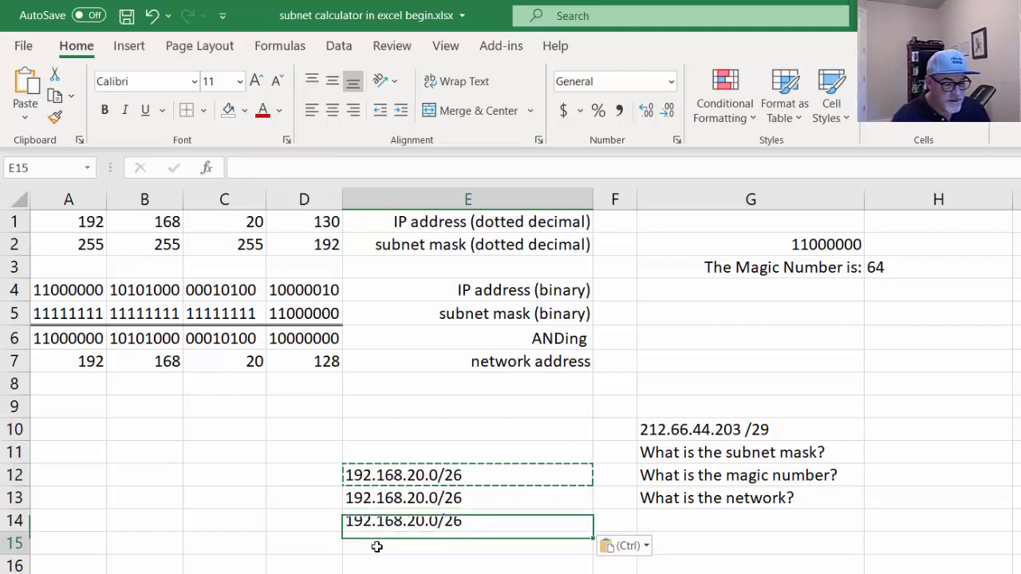
{"action": "key", "text": "ctrl+v"}
{"action": "key", "text": "Up"}
- Change the copied subnets to 192.168.20.64/26 in E13 and 192.168.20.128/26 in E14
{"action": "double_click", "coordinate": [438, 500]}
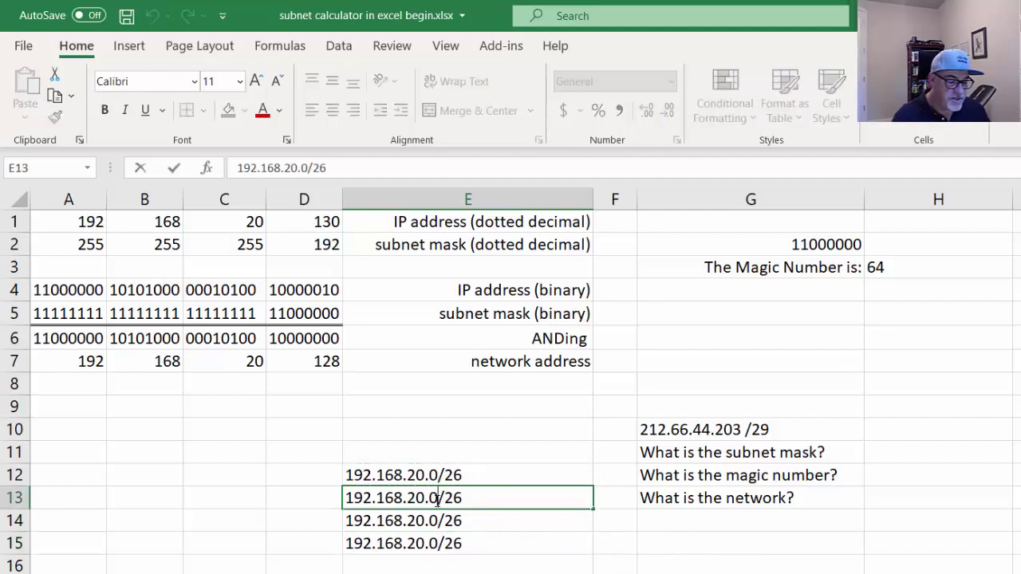
{"action": "key", "text": "BackSpace"}
{"action": "type", "text": "64"}
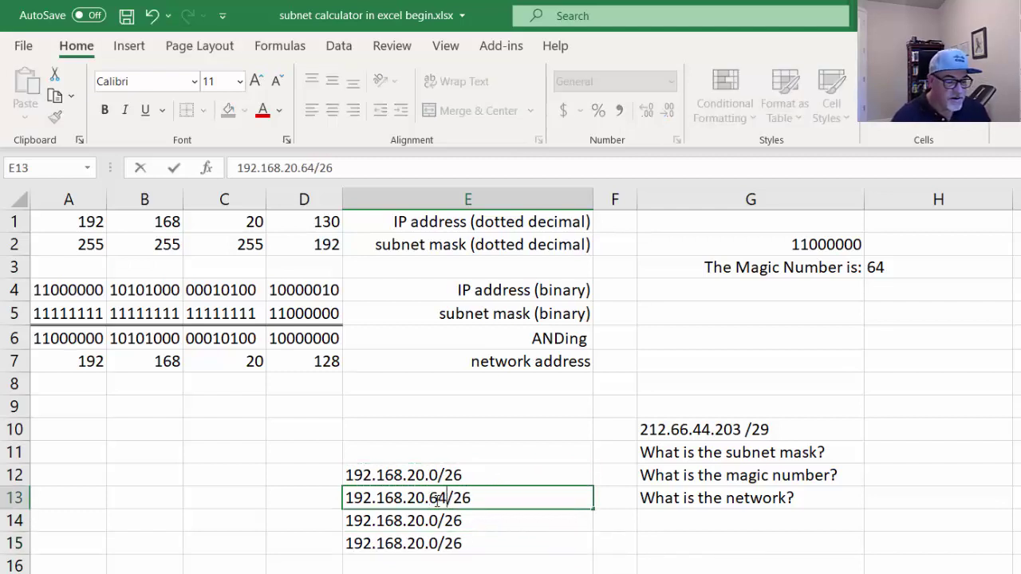
{"action": "left_click", "coordinate": [433, 521]}
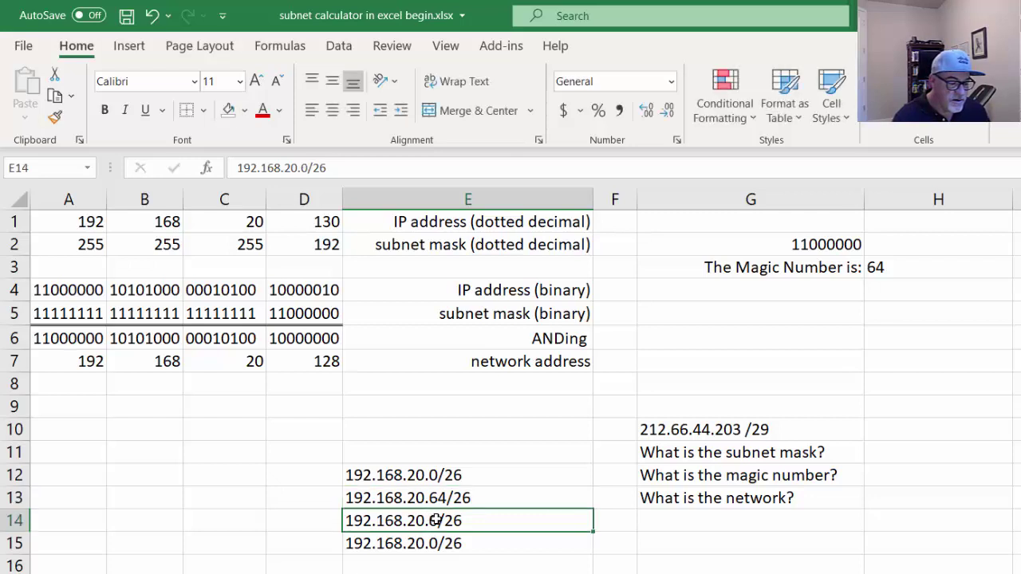
{"action": "double_click", "coordinate": [440, 521]}
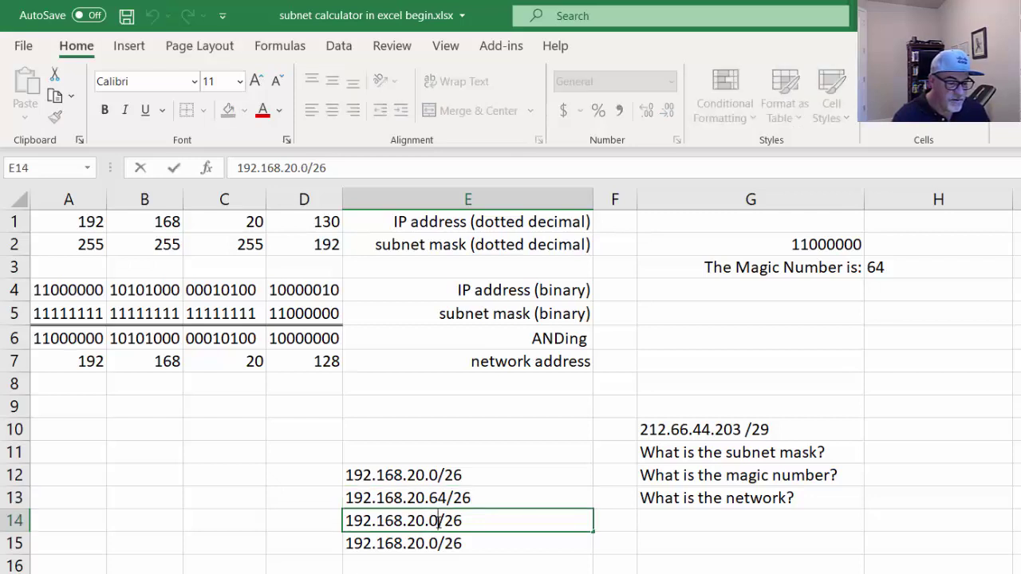
{"action": "key", "text": "BackSpace"}
{"action": "type", "text": "128"}
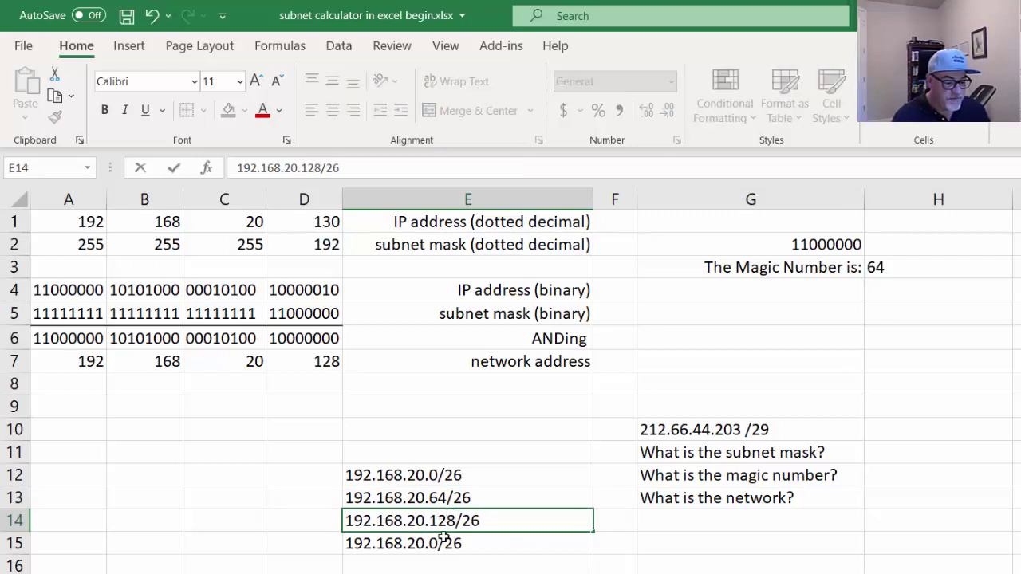
- Change the last copied subnet in E15 to 192.168.20.192/26
{"action": "left_click", "coordinate": [438, 547]}
{"action": "double_click", "coordinate": [438, 547]}
{"action": "key", "text": "BackSpace"}
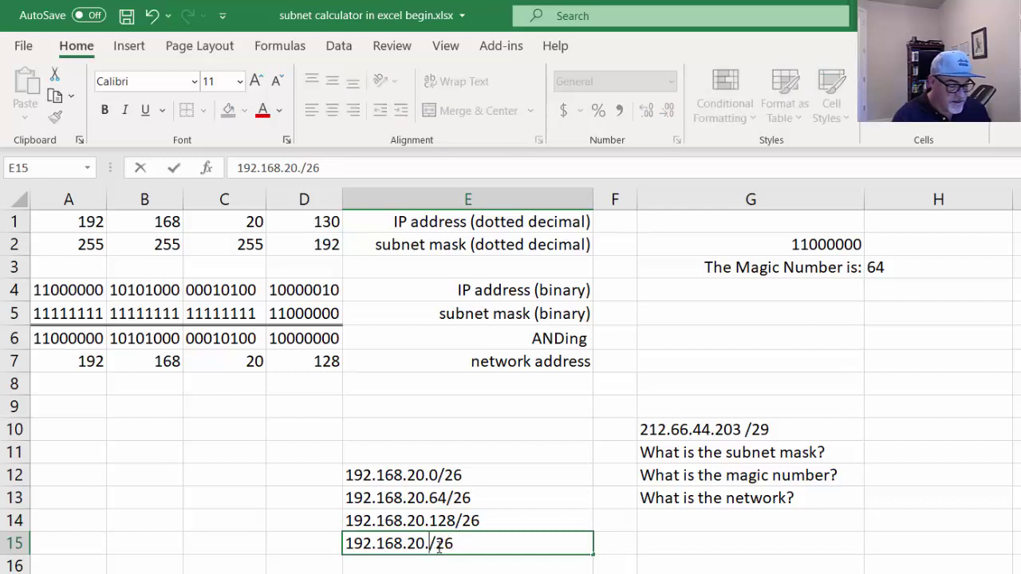
{"action": "type", "text": "18"}
{"action": "key", "text": "BackSpace"}
{"action": "type", "text": "92"}
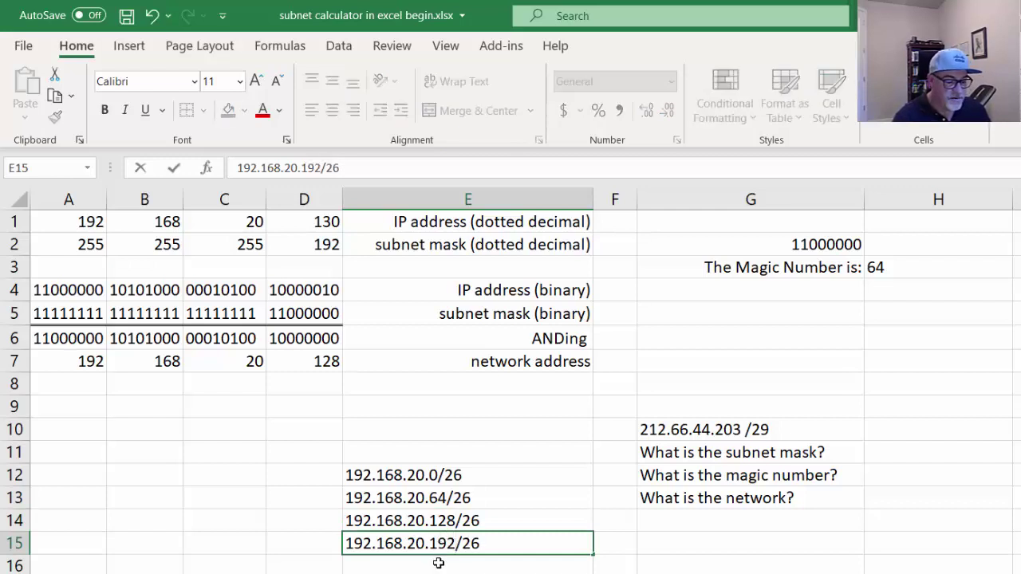
{"action": "left_click", "coordinate": [438, 563]}
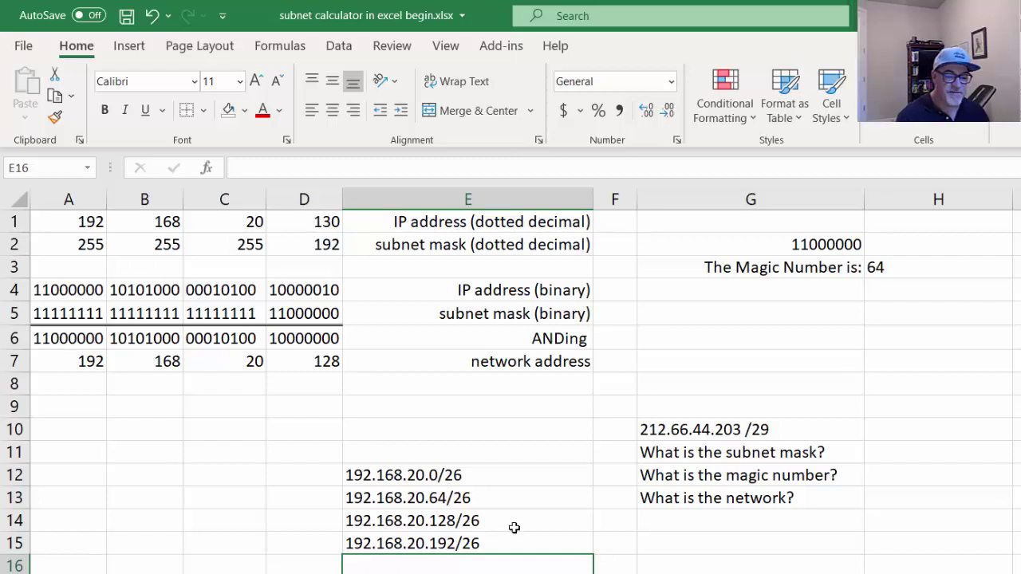
- Inspect the formula behind the last binary mask octet in D5 without editing it
{"action": "left_click", "coordinate": [859, 269]}
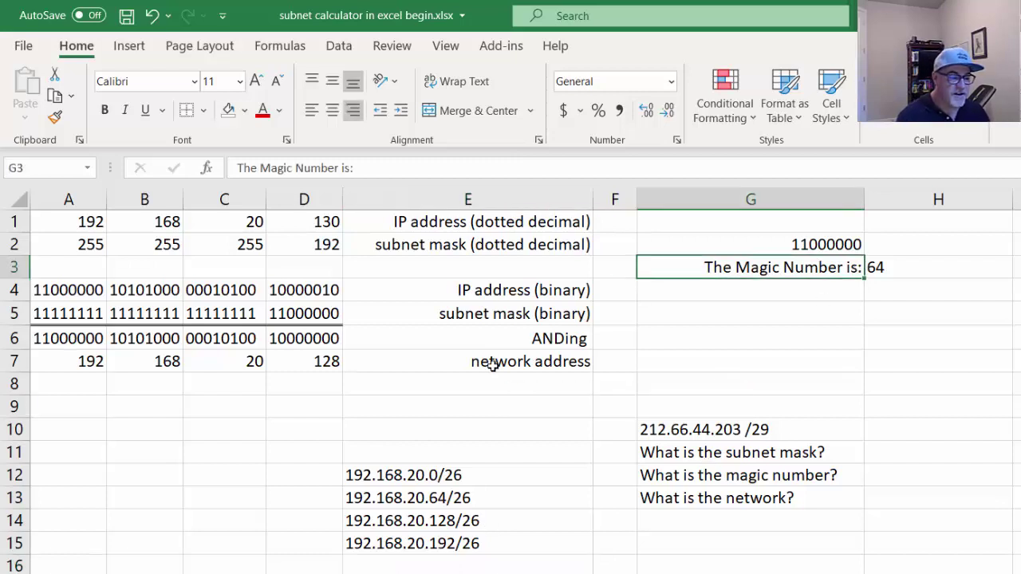
{"action": "left_click", "coordinate": [284, 314]}
{"action": "double_click", "coordinate": [283, 313]}
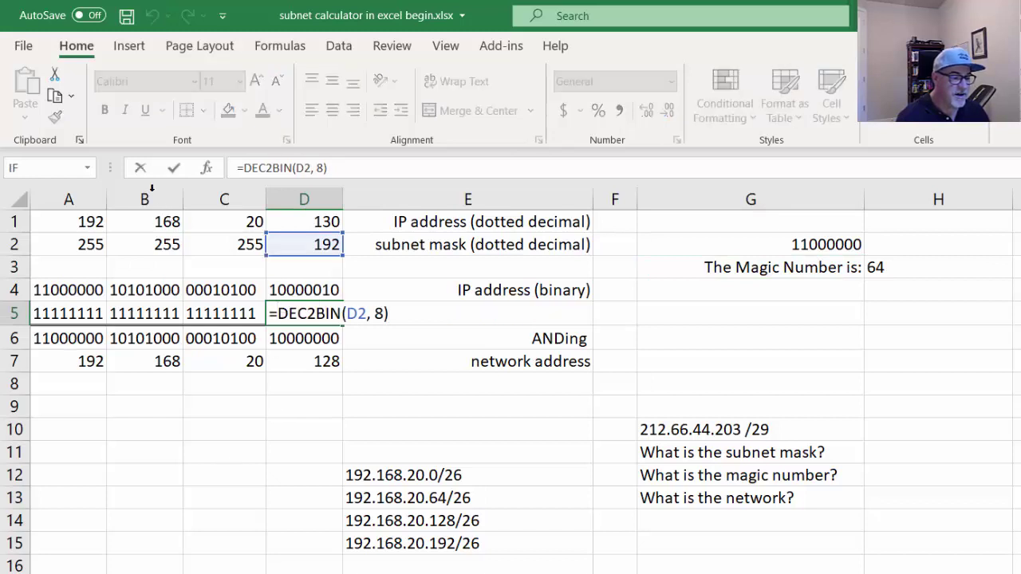
{"action": "left_click", "coordinate": [139, 167]}
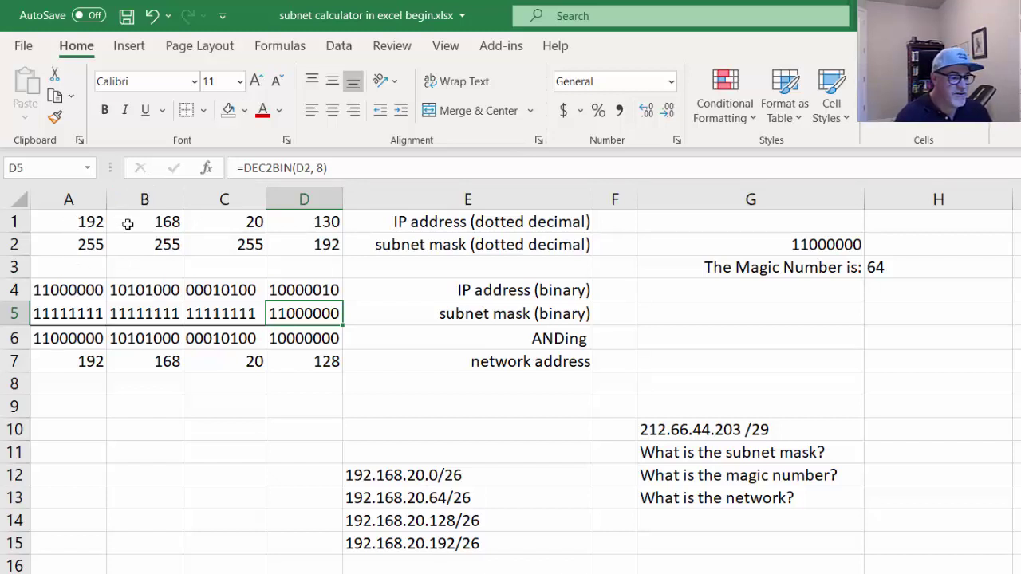
- Set the last octet of the IP address in D1 to 22 to test another host address
{"action": "left_click", "coordinate": [304, 223]}
{"action": "double_click", "coordinate": [313, 222]}
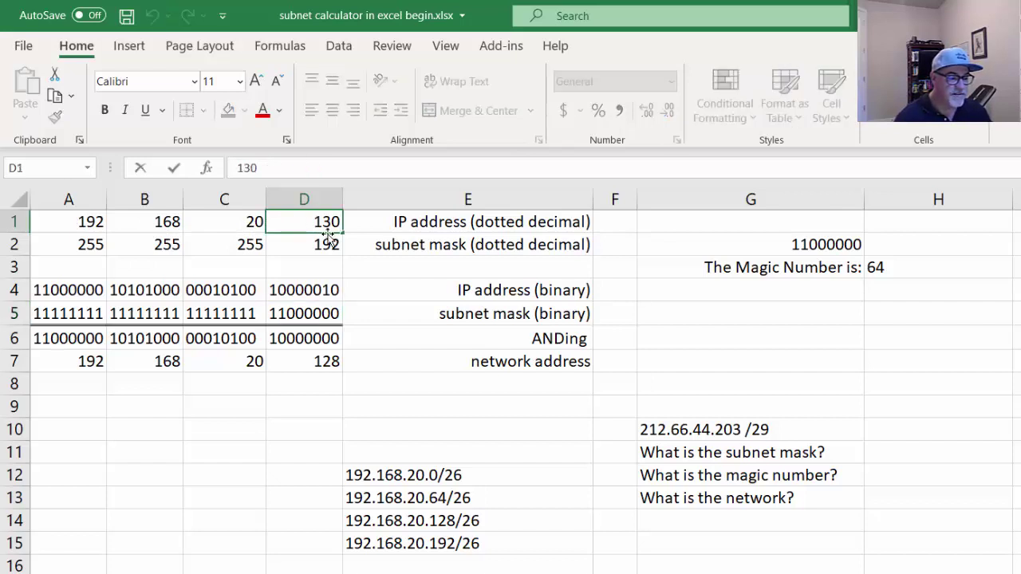
{"action": "type", "text": "122"}
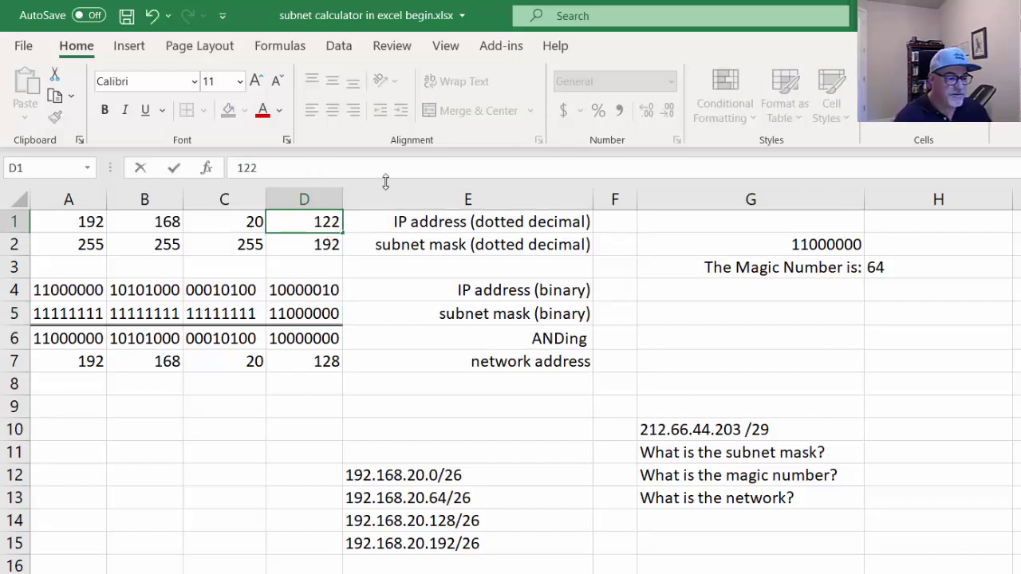
{"action": "key", "text": "BackSpace"}
{"action": "key", "text": "BackSpace"}
{"action": "key", "text": "BackSpace"}
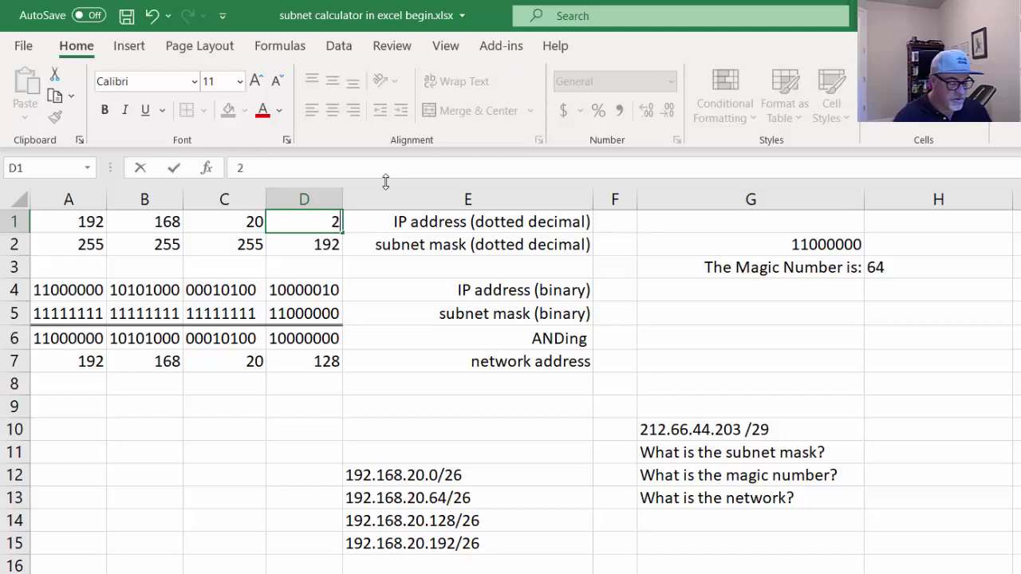
{"action": "type", "text": "22"}
{"action": "left_click", "coordinate": [263, 484]}
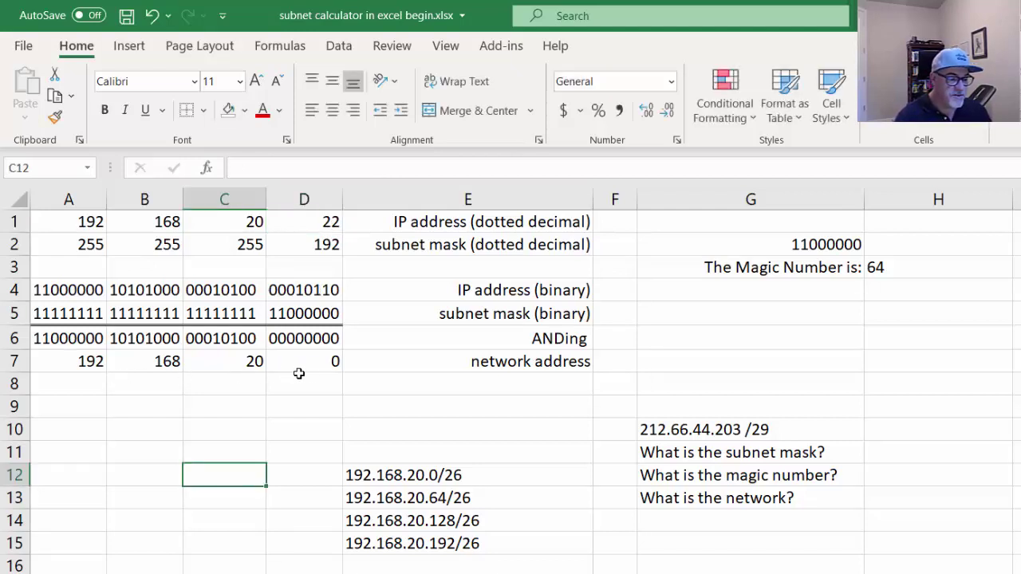
- Extend the first subnet entry in E12 to the range 192.168.20.0-63/26
{"action": "double_click", "coordinate": [437, 475]}
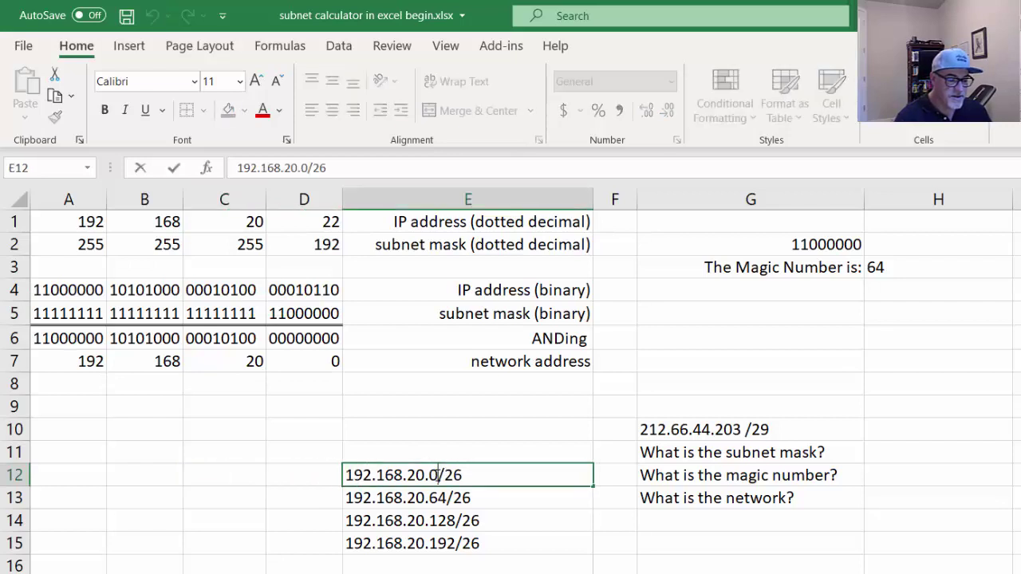
{"action": "type", "text": "-"}
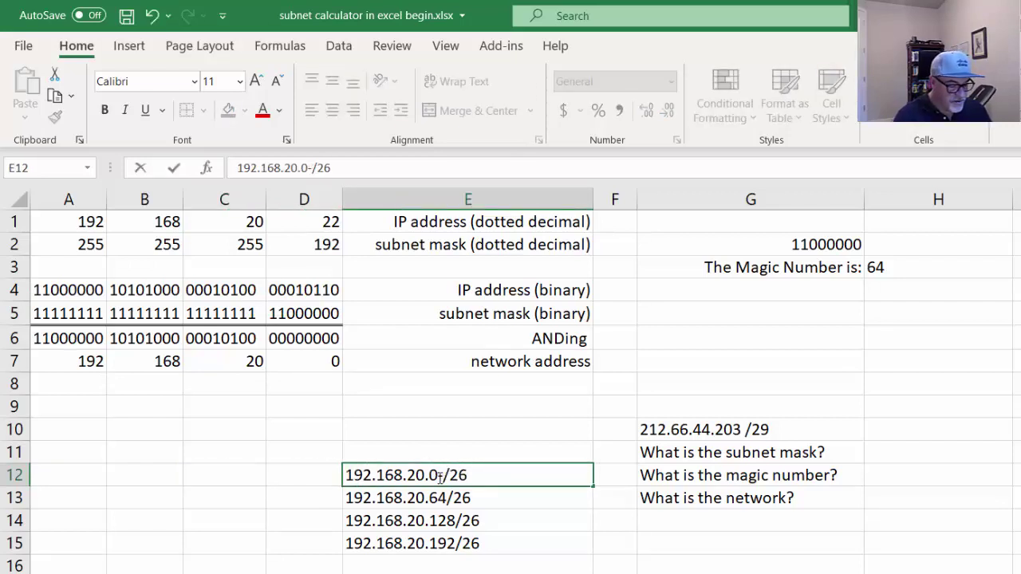
{"action": "type", "text": "63"}
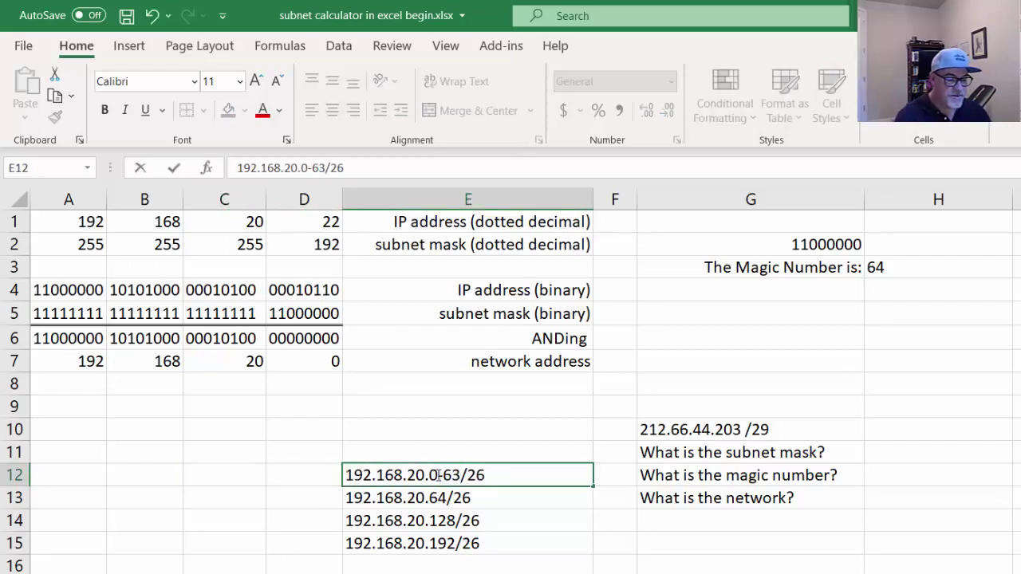
{"action": "mouse_move", "coordinate": [431, 475]}
{"action": "left_mouse_down"}
{"action": "mouse_move", "coordinate": [451, 476]}
{"action": "mouse_move", "coordinate": [442, 475]}
{"action": "left_mouse_up"}
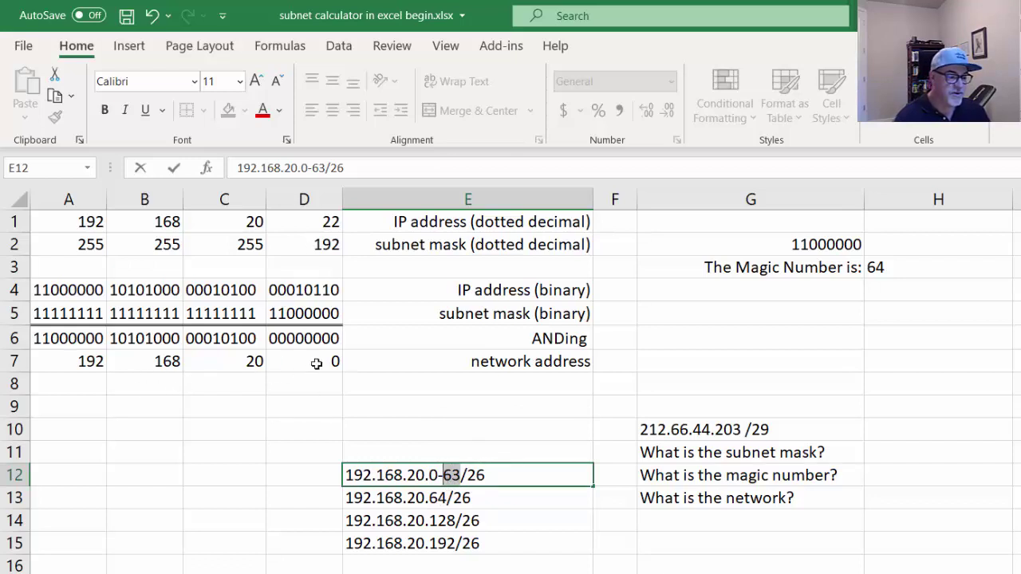
- Set the last octet of the IP address in D1 to 63 to test the end of the first subnet
{"action": "left_click", "coordinate": [318, 223]}
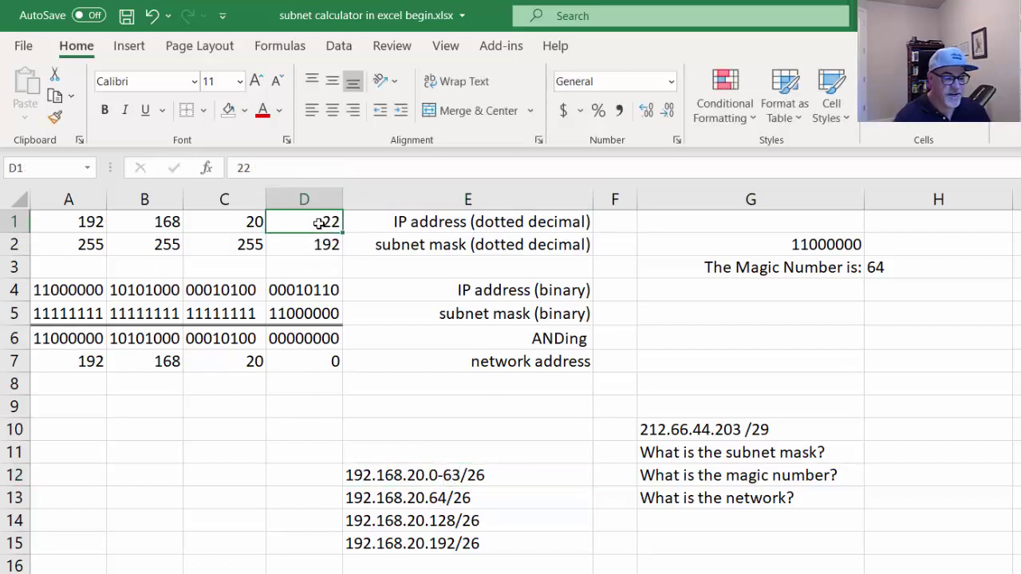
{"action": "double_click", "coordinate": [319, 223]}
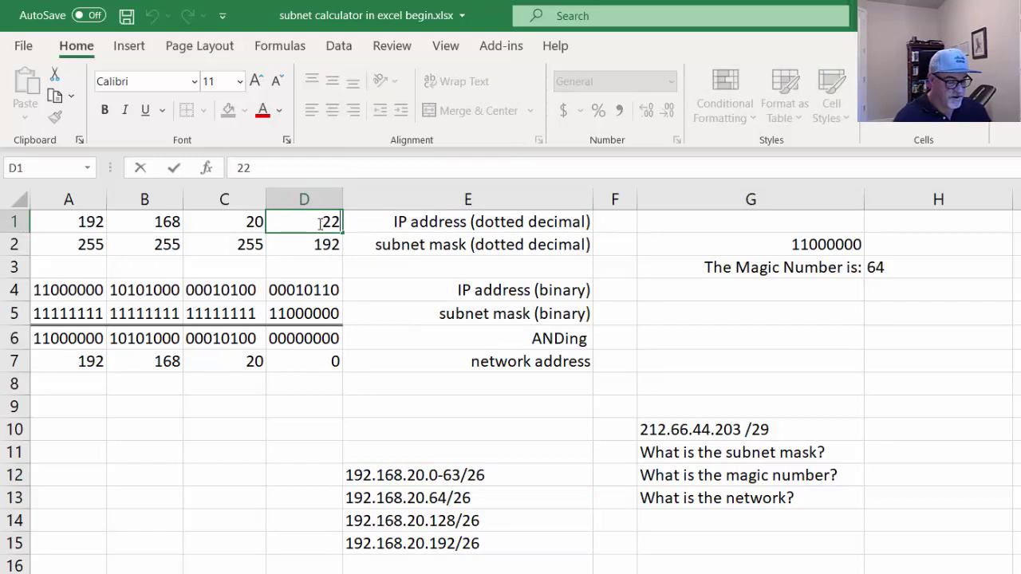
{"action": "key", "text": "BackSpace"}
{"action": "type", "text": "63"}
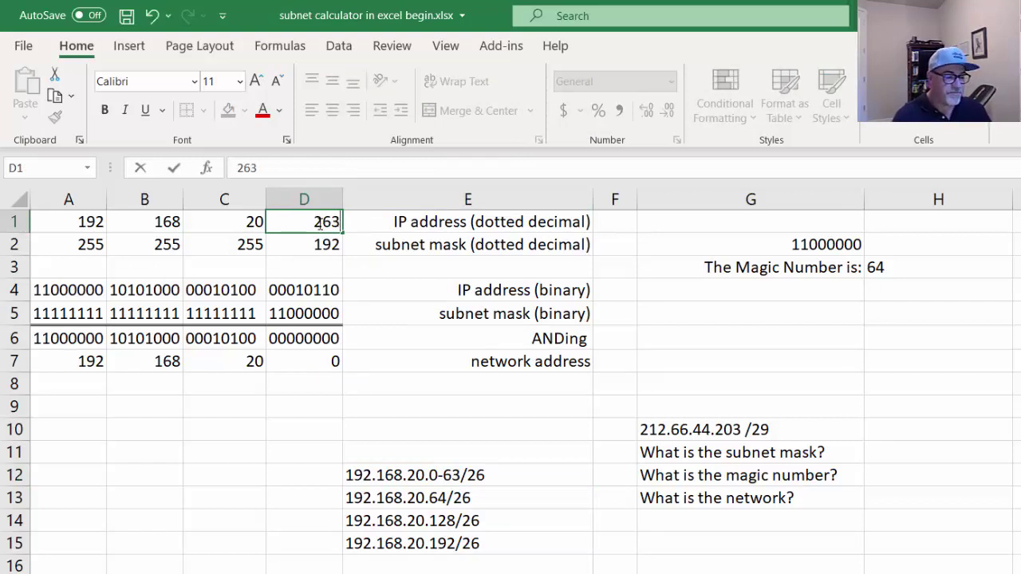
{"action": "key", "text": "BackSpace"}
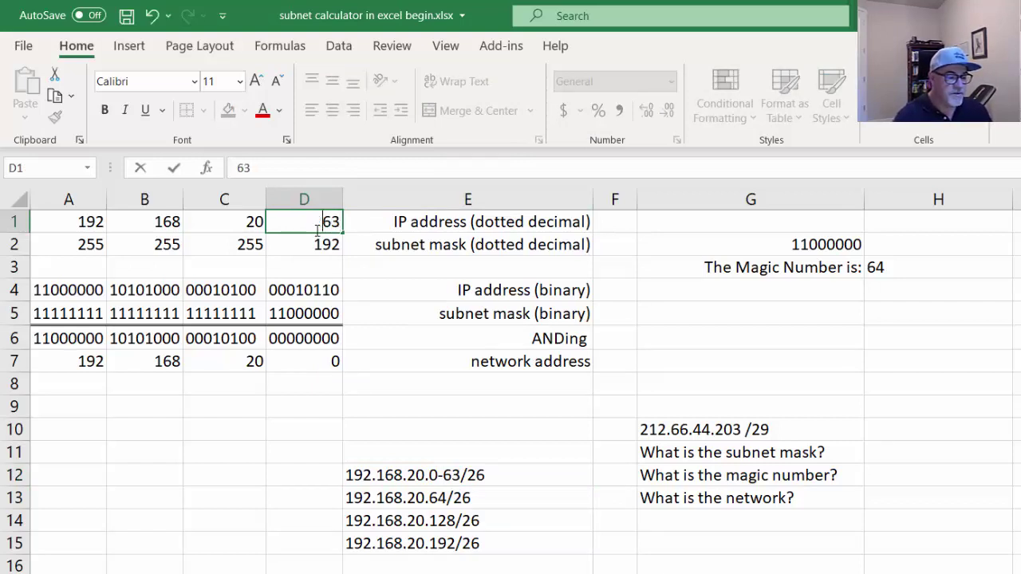
{"action": "left_click", "coordinate": [271, 536]}
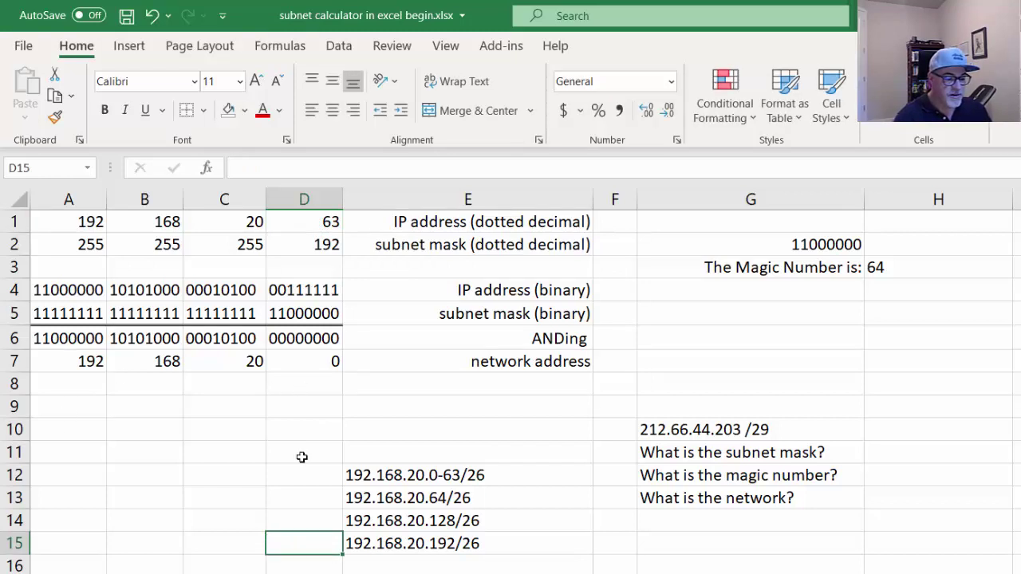
- Extend the second subnet entry in E13 to the range 192.168.20.64-127/26
{"action": "double_click", "coordinate": [443, 499]}
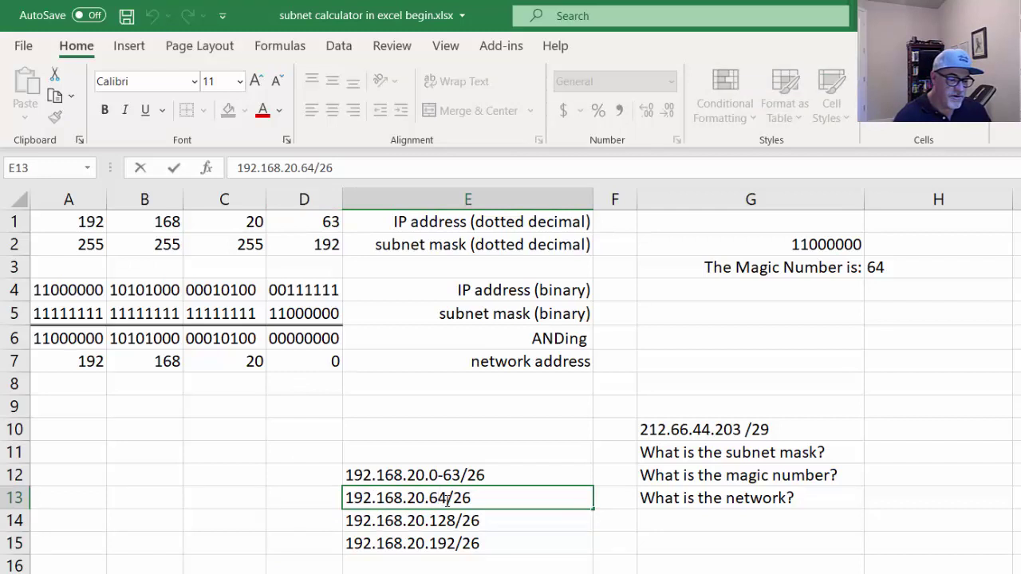
{"action": "type", "text": "-127"}
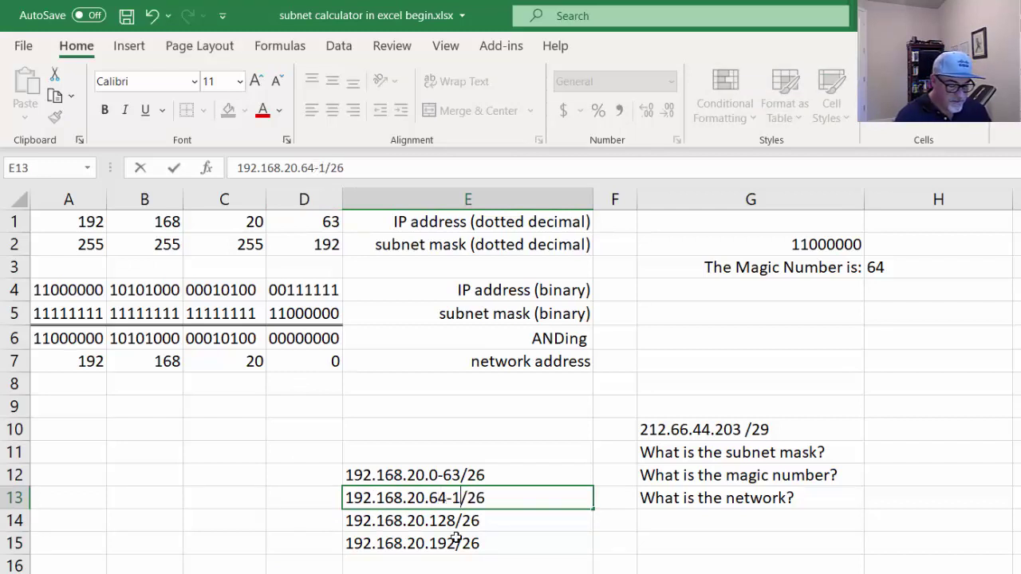
{"action": "key", "text": "Return"}
{"action": "key", "text": "Return"}
{"action": "key", "text": "Return"}
{"action": "key", "text": "Return"}
{"action": "key", "text": "Return"}
{"action": "key", "text": "Return"}
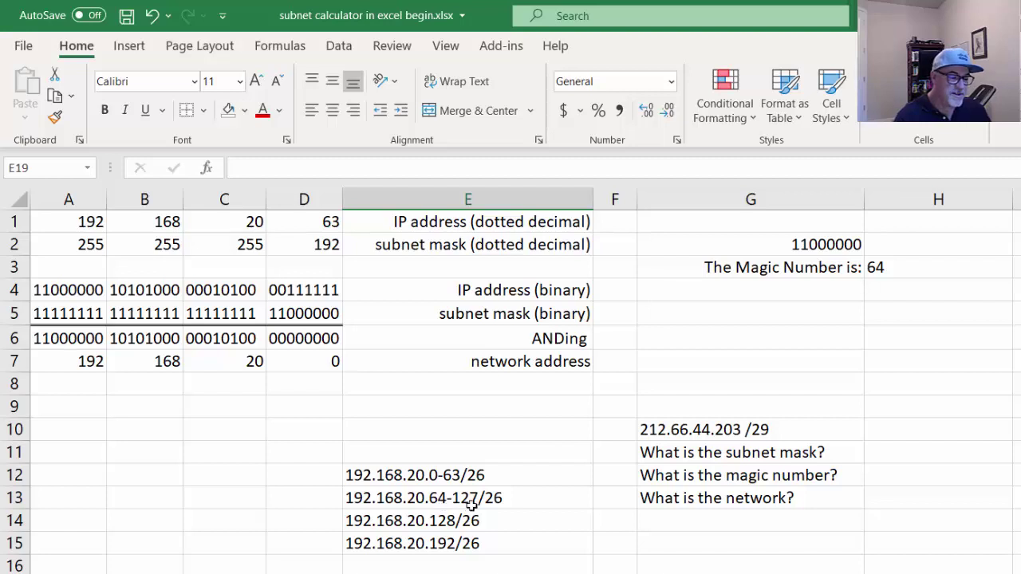
- Set the IP address's last octet in D1 to 120 and check each octet of the network address in row 7
{"action": "left_click", "coordinate": [321, 222]}
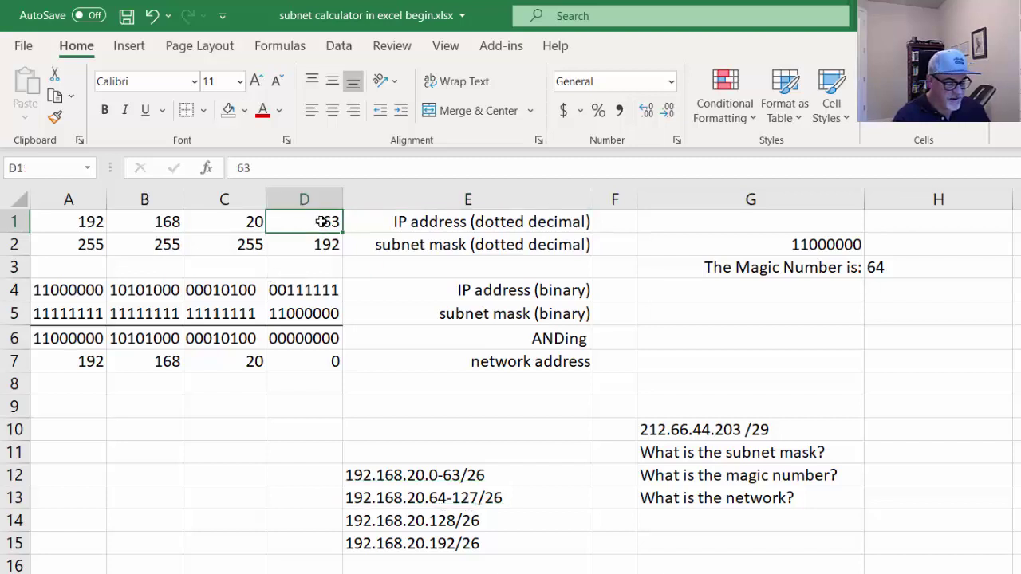
{"action": "type", "text": "120"}
{"action": "left_click", "coordinate": [289, 451]}
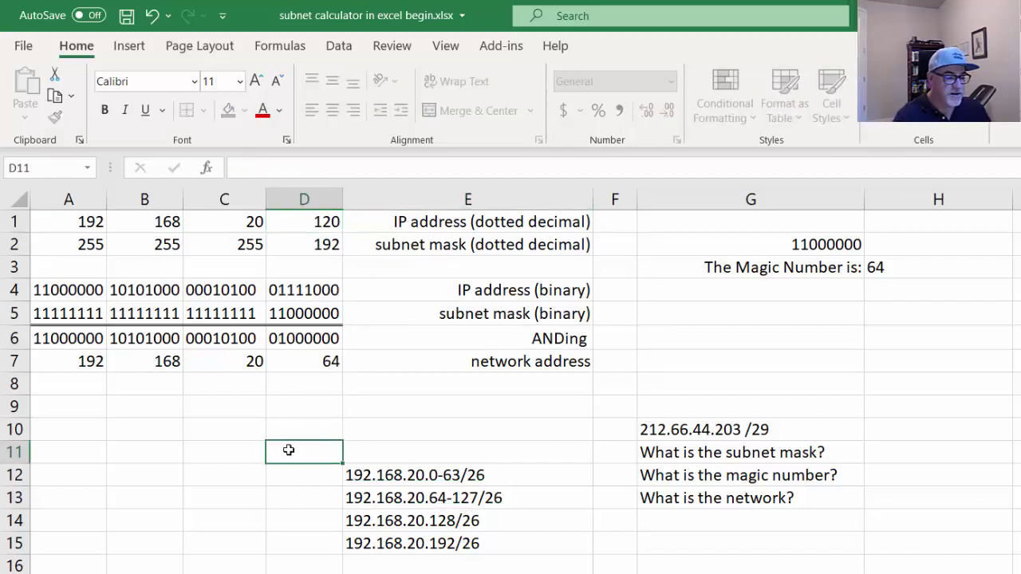
{"action": "left_click", "coordinate": [97, 367]}
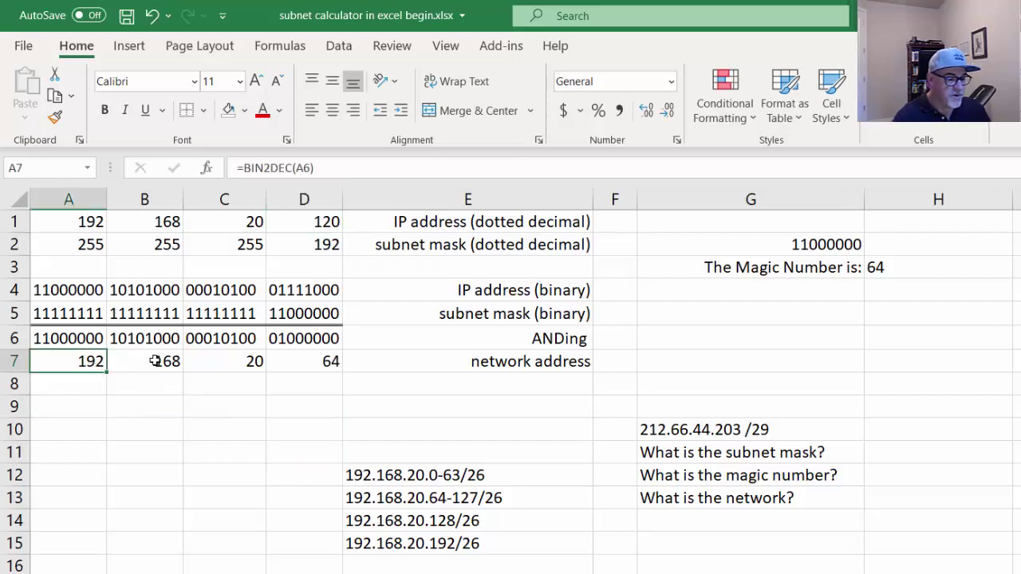
{"action": "left_click", "coordinate": [155, 360]}
{"action": "left_click", "coordinate": [233, 360]}
{"action": "left_click", "coordinate": [305, 360]}
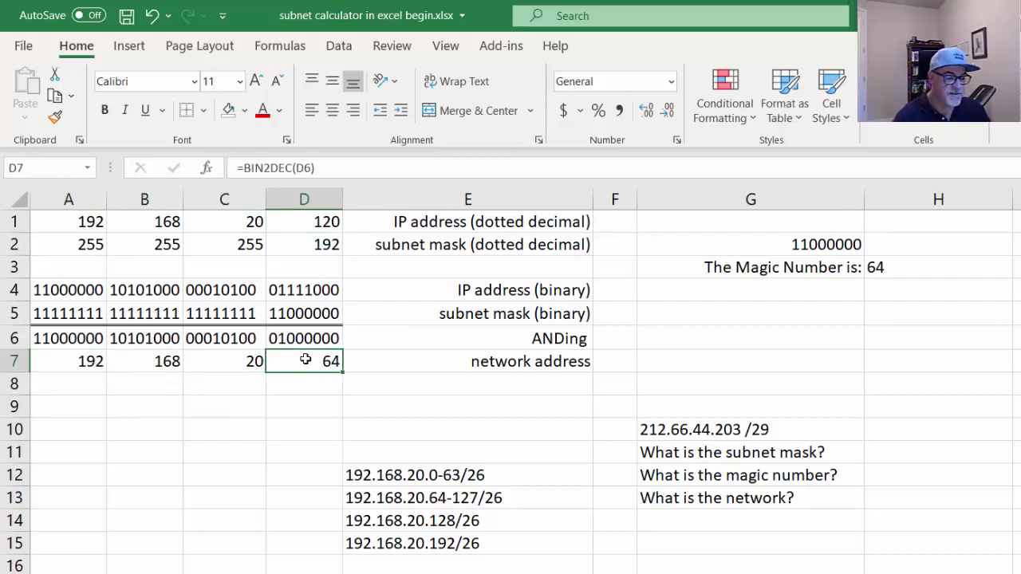
- Extend the third subnet entry in E14 to the range 192.168.20.128-191/26
{"action": "left_click", "coordinate": [448, 522]}
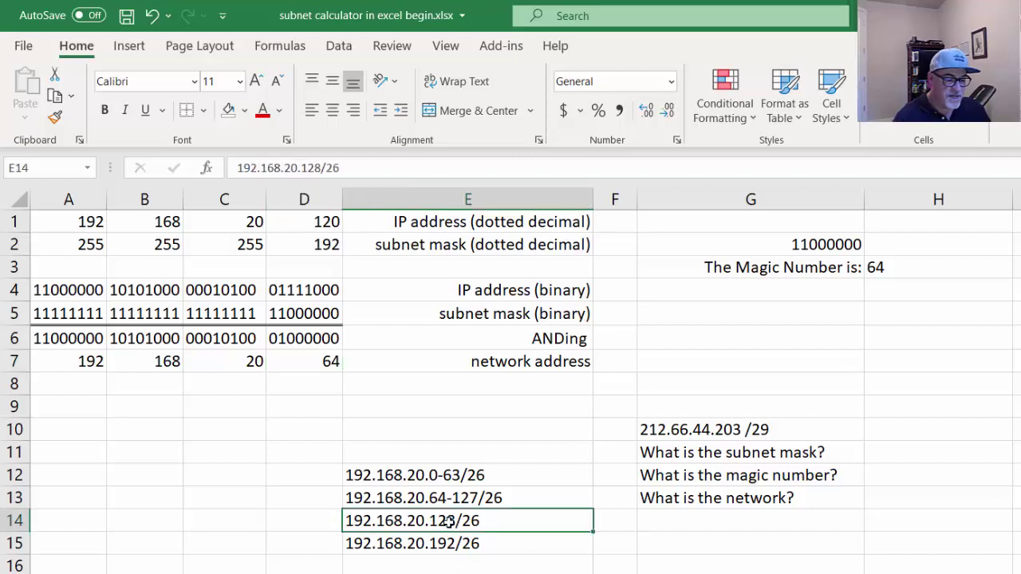
{"action": "double_click", "coordinate": [454, 521]}
{"action": "type", "text": "-191"}
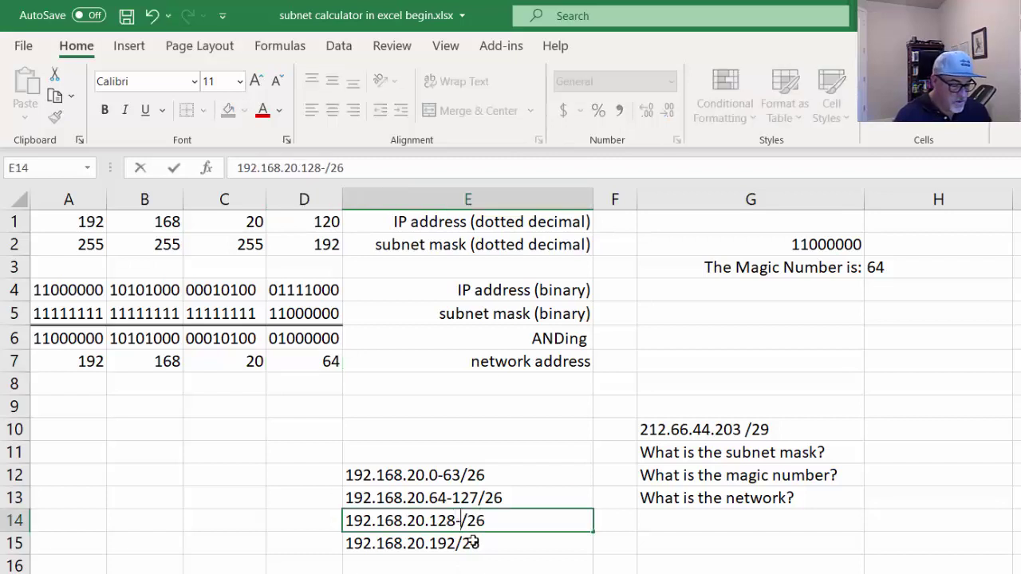
{"action": "key", "text": "ctrl+Return"}
{"action": "left_click", "coordinate": [439, 526]}
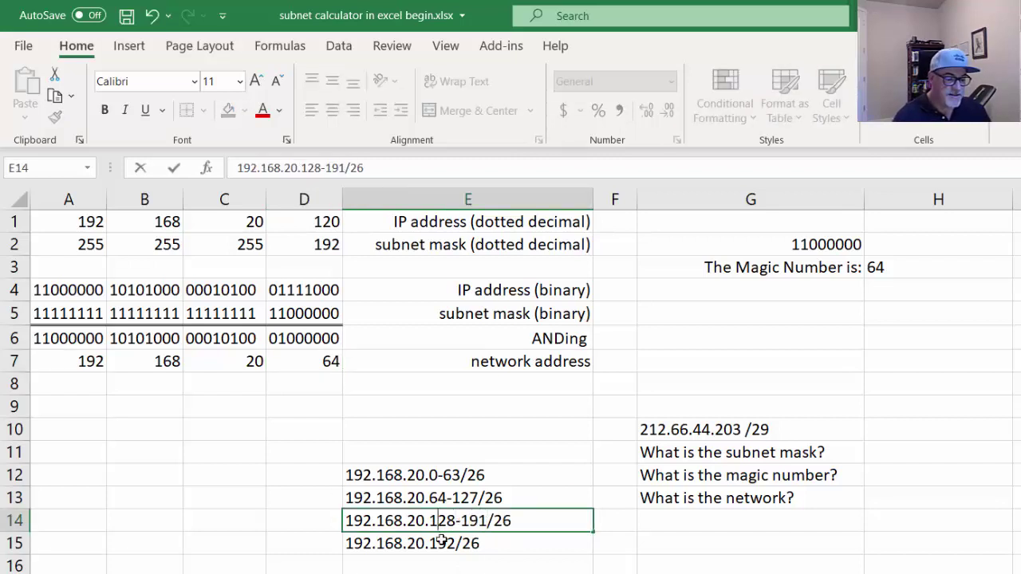
- Set the last octet of the IP address in D1 to 190 to test a host in the third subnet
{"action": "left_click", "coordinate": [301, 220]}
{"action": "type", "text": "190"}
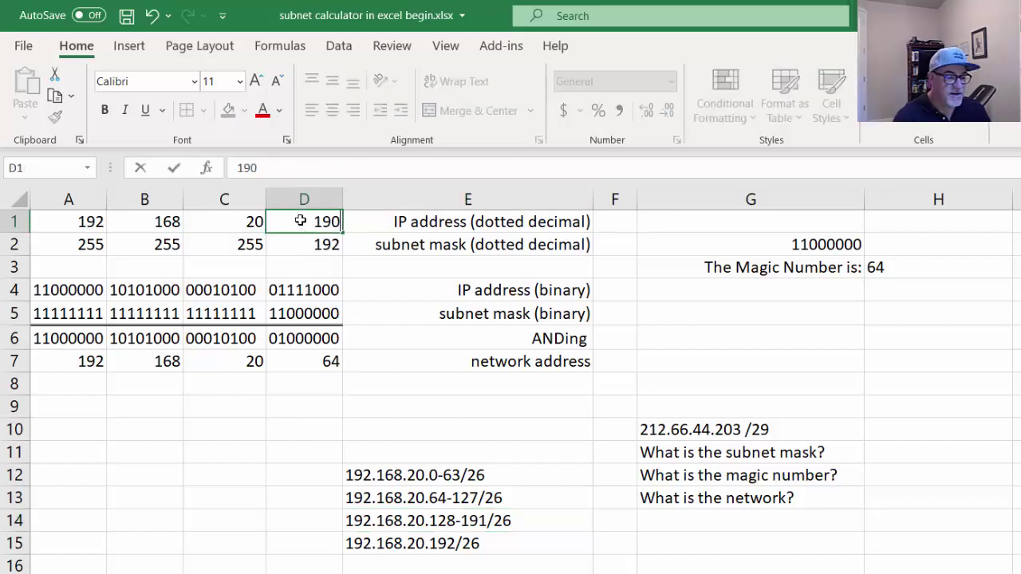
{"action": "left_click", "coordinate": [287, 448]}
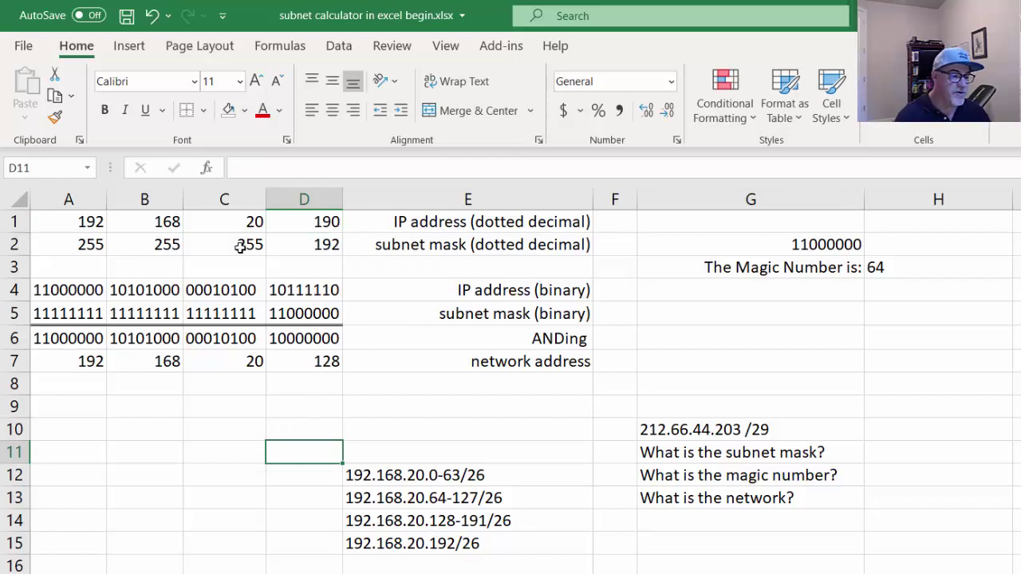
- Change the IP address's last octet in D1 to 191 to test the end of the third subnet
{"action": "left_click", "coordinate": [311, 226]}
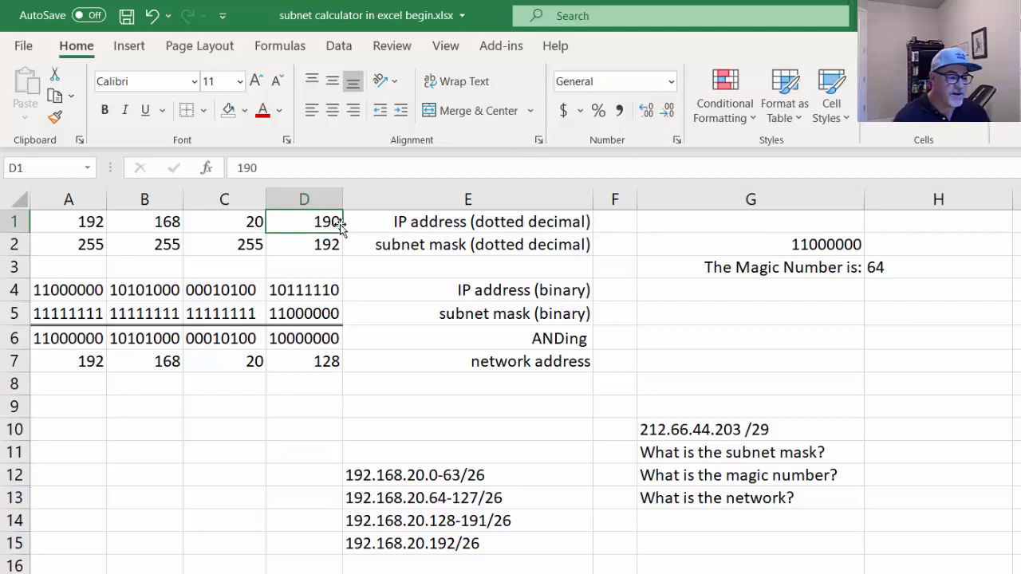
{"action": "double_click", "coordinate": [341, 230]}
{"action": "key", "text": "BackSpace"}
{"action": "type", "text": "1"}
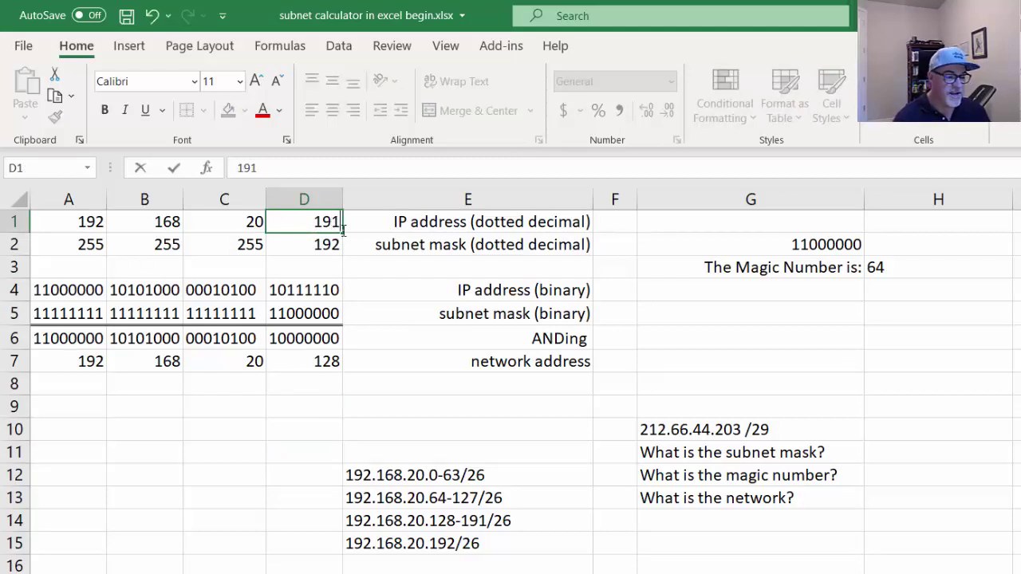
{"action": "left_click", "coordinate": [314, 259]}
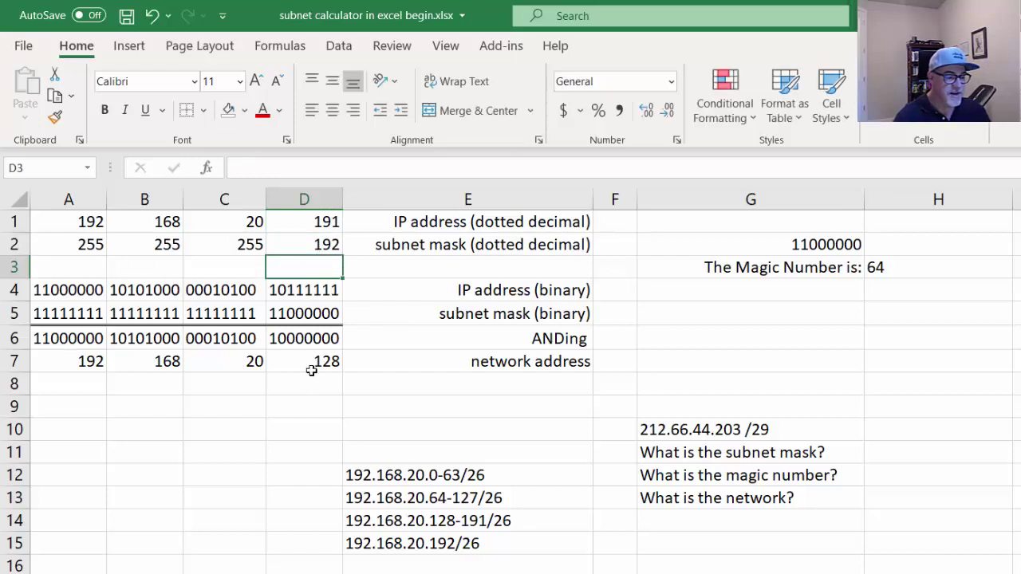
- Change the IP address's last octet in D1 to 192 and check the network address across row 7
{"action": "left_click", "coordinate": [323, 225]}
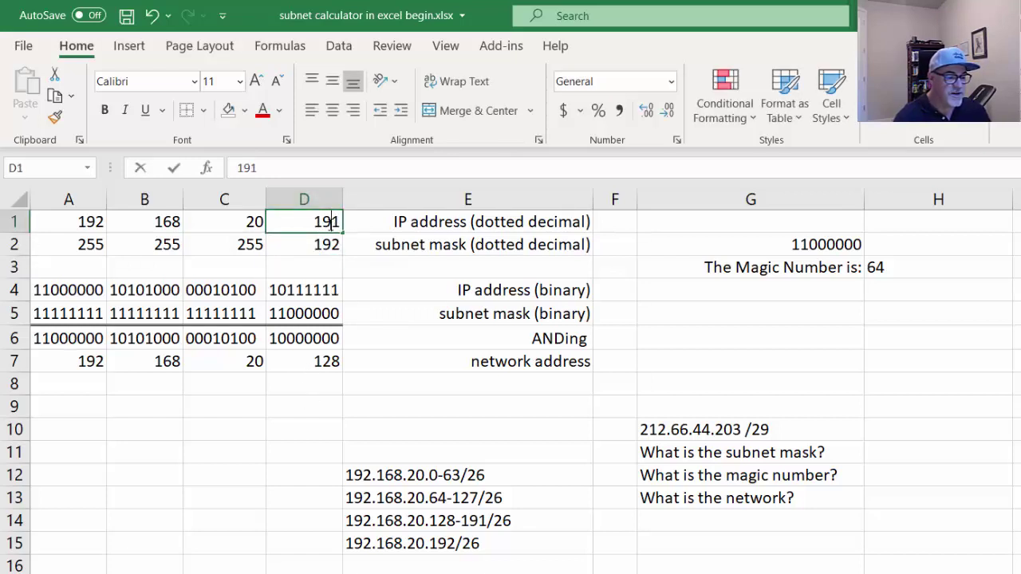
{"action": "double_click", "coordinate": [333, 223]}
{"action": "key", "text": "BackSpace"}
{"action": "type", "text": "2"}
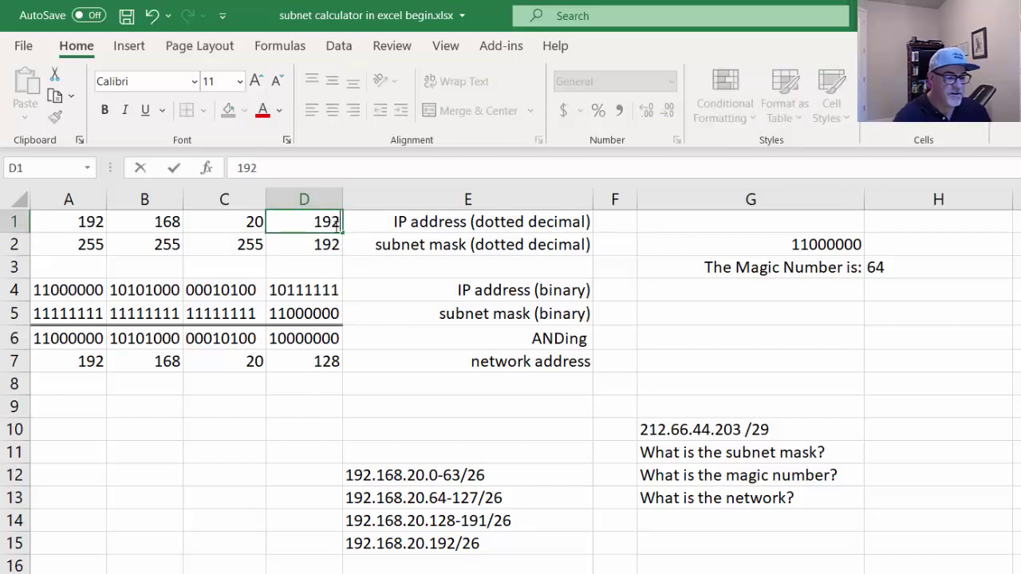
{"action": "left_click", "coordinate": [331, 266]}
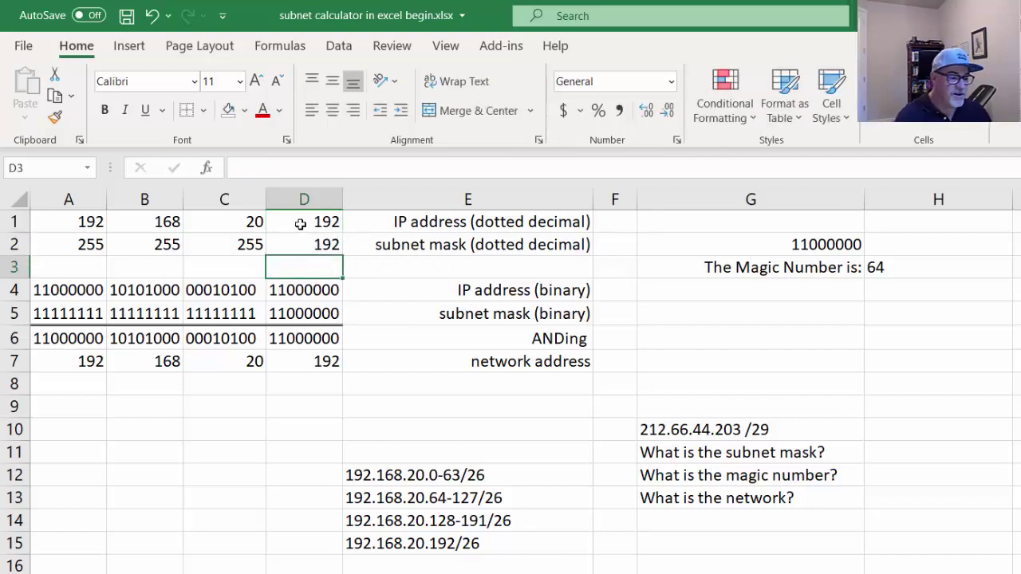
{"action": "left_click", "coordinate": [292, 367]}
{"action": "left_click", "coordinate": [68, 368]}
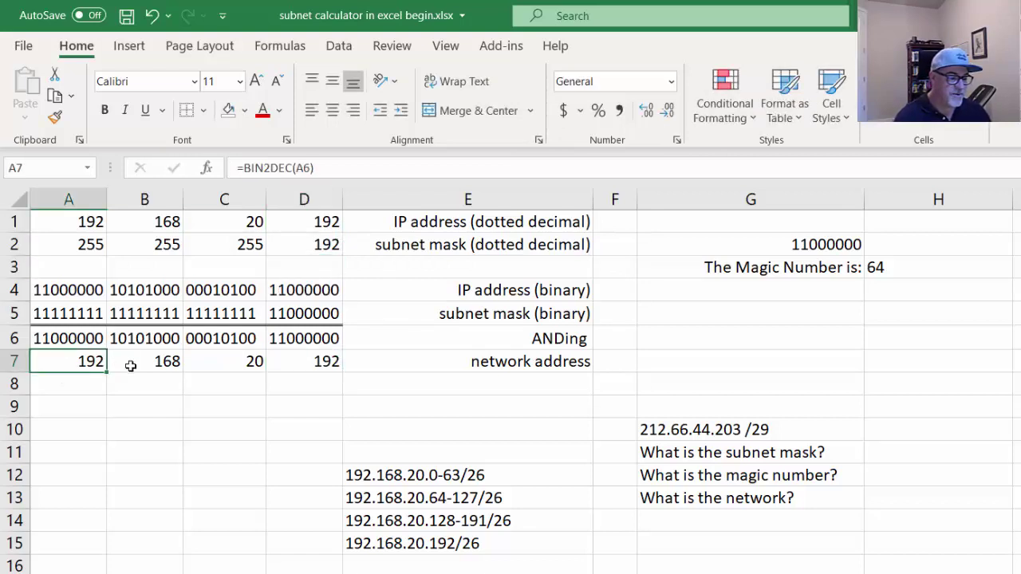
{"action": "left_click_drag", "start_coordinate": [130, 365], "coordinate": [343, 375]}
{"action": "left_click", "coordinate": [246, 469]}
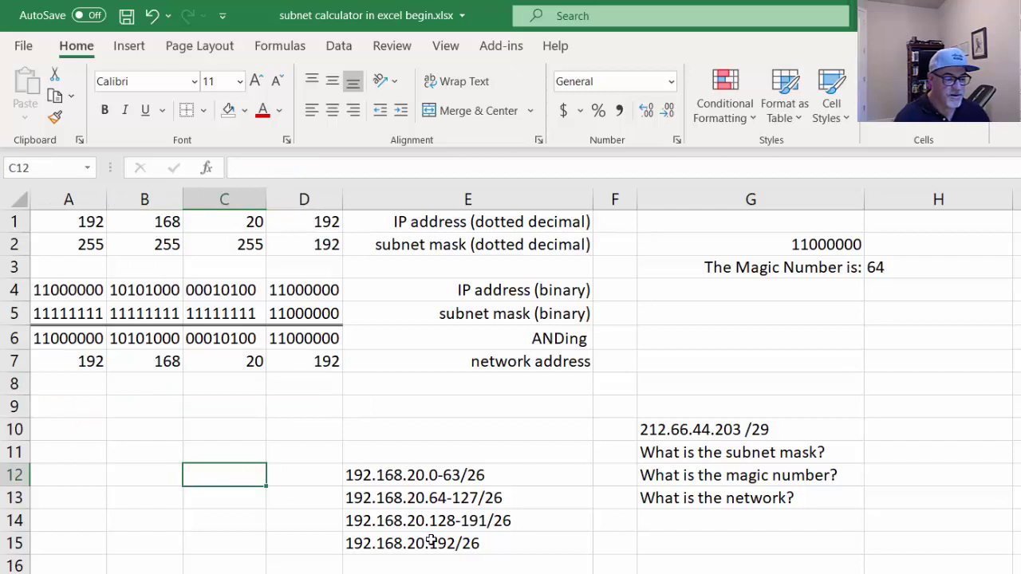
- Set the last octet of the IP address in D1 to 201 to test a host in the fourth subnet
{"action": "left_click", "coordinate": [318, 223]}
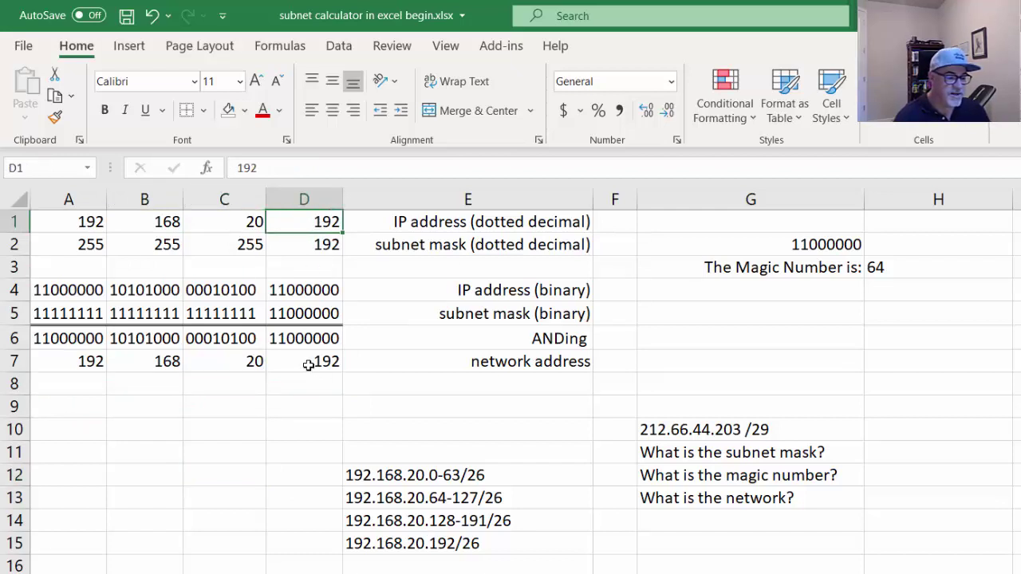
{"action": "double_click", "coordinate": [317, 222]}
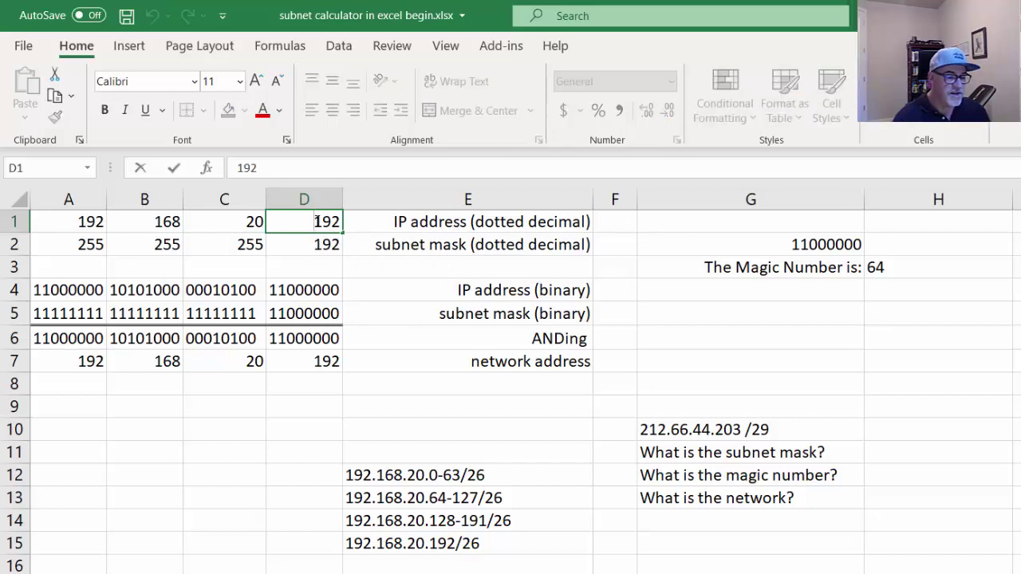
{"action": "key", "text": "BackSpace"}
{"action": "key", "text": "BackSpace"}
{"action": "key", "text": "BackSpace"}
{"action": "type", "text": "1"}
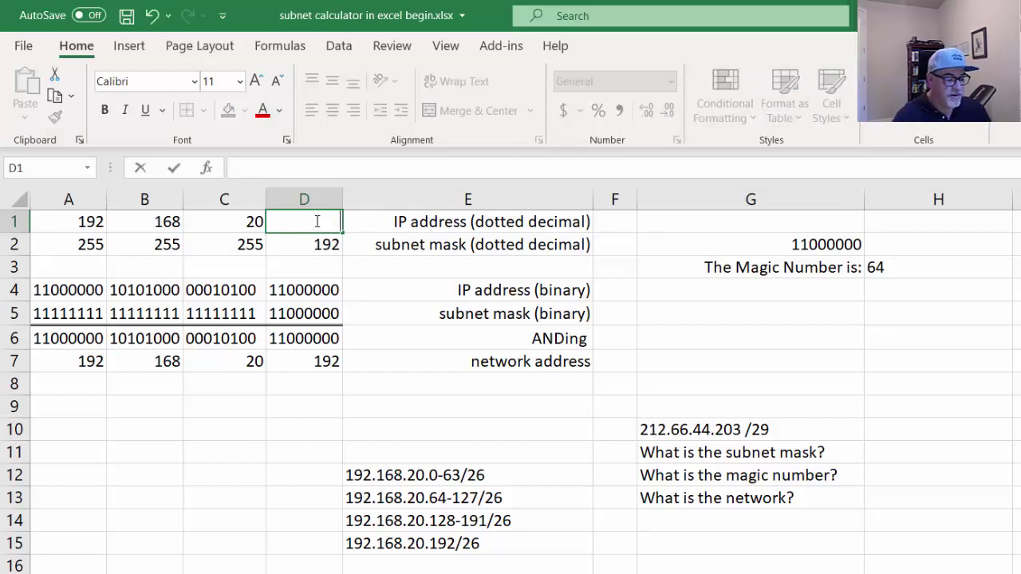
{"action": "type", "text": "01"}
{"action": "left_click", "coordinate": [306, 400]}
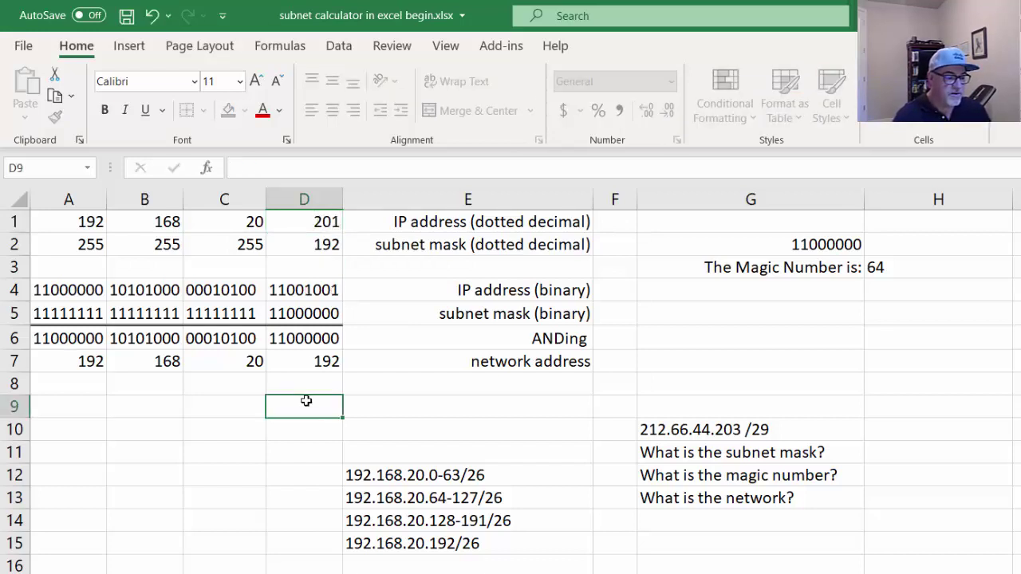
- Set the last octet of the IP address in D1 to 251 to test another host in the fourth subnet
{"action": "double_click", "coordinate": [322, 223]}
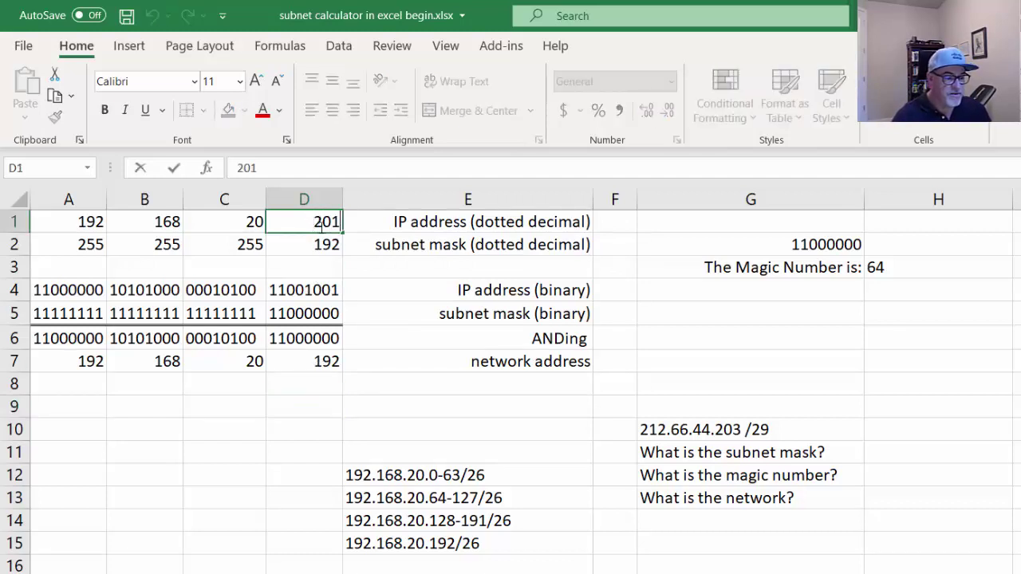
{"action": "key", "text": "BackSpace"}
{"action": "type", "text": "5"}
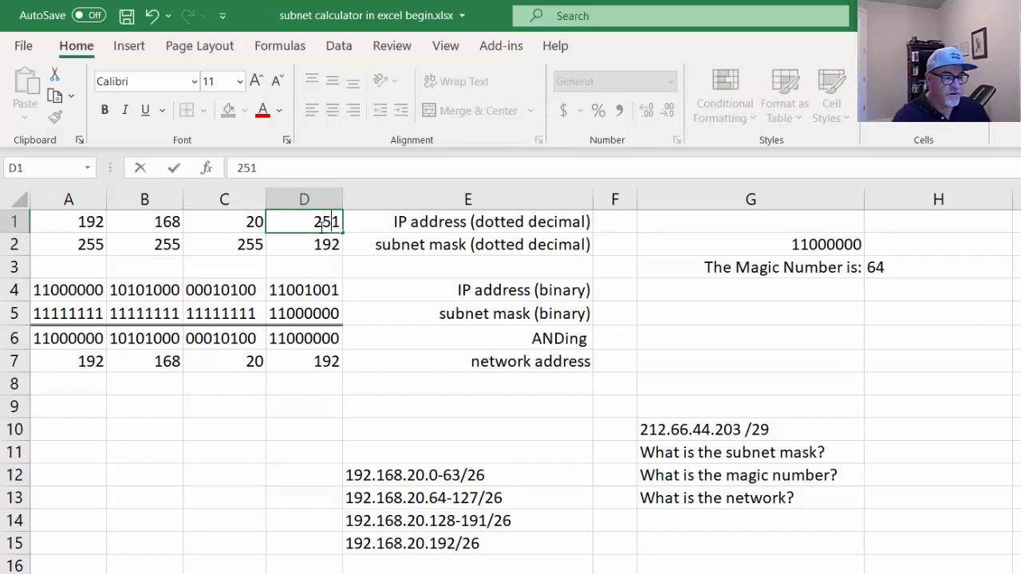
{"action": "left_click", "coordinate": [316, 258]}
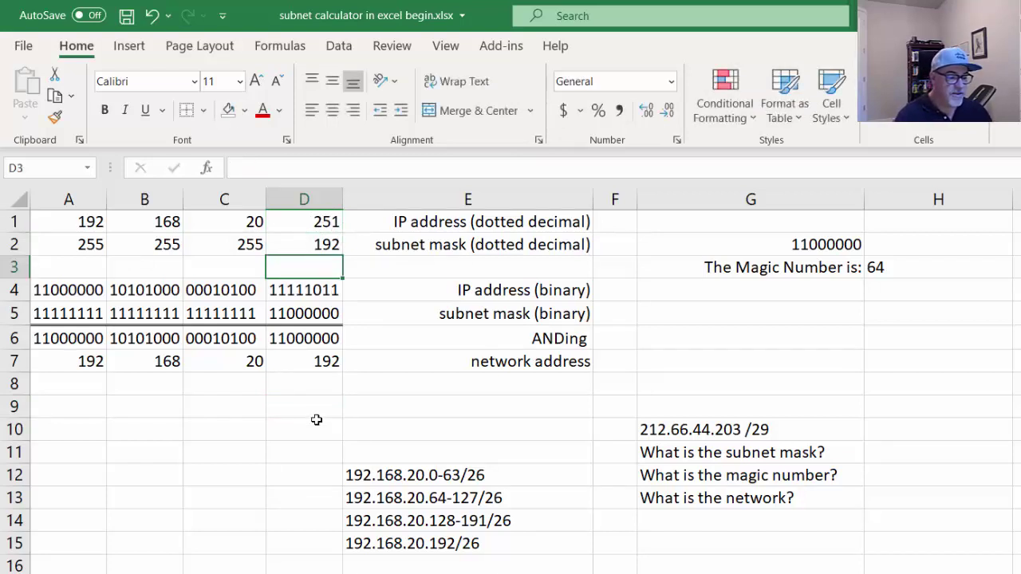
- Compare the last octet's binary IP address, subnet mask and ANDing cells in D4:D6, and inspect the mask formula in D5
{"action": "left_click", "coordinate": [381, 273]}
{"action": "left_click", "coordinate": [274, 289]}
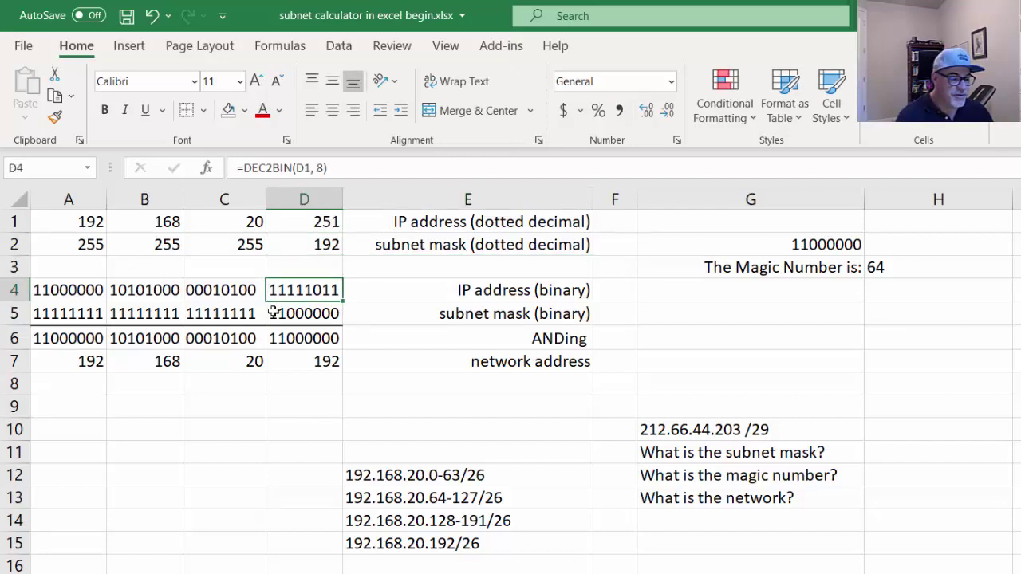
{"action": "left_click", "coordinate": [273, 315]}
{"action": "left_click", "coordinate": [272, 340]}
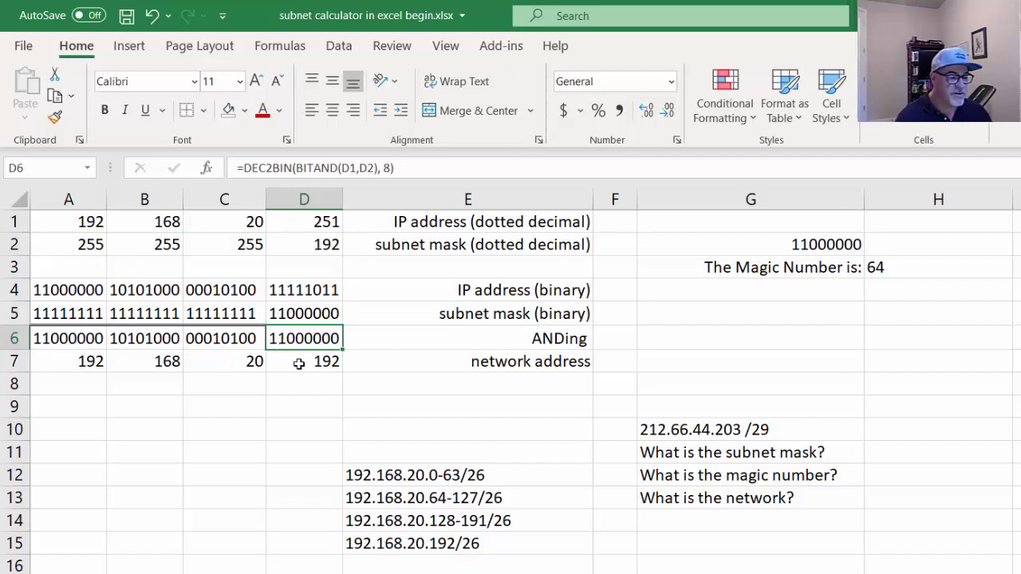
{"action": "left_click", "coordinate": [289, 316]}
{"action": "left_click", "coordinate": [285, 290]}
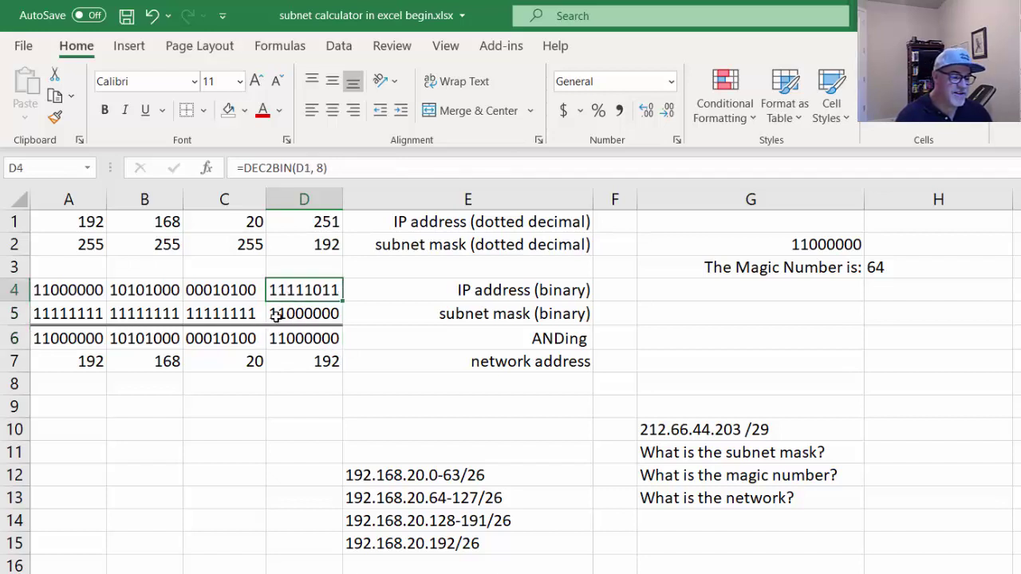
{"action": "left_click", "coordinate": [275, 317]}
{"action": "double_click", "coordinate": [284, 316]}
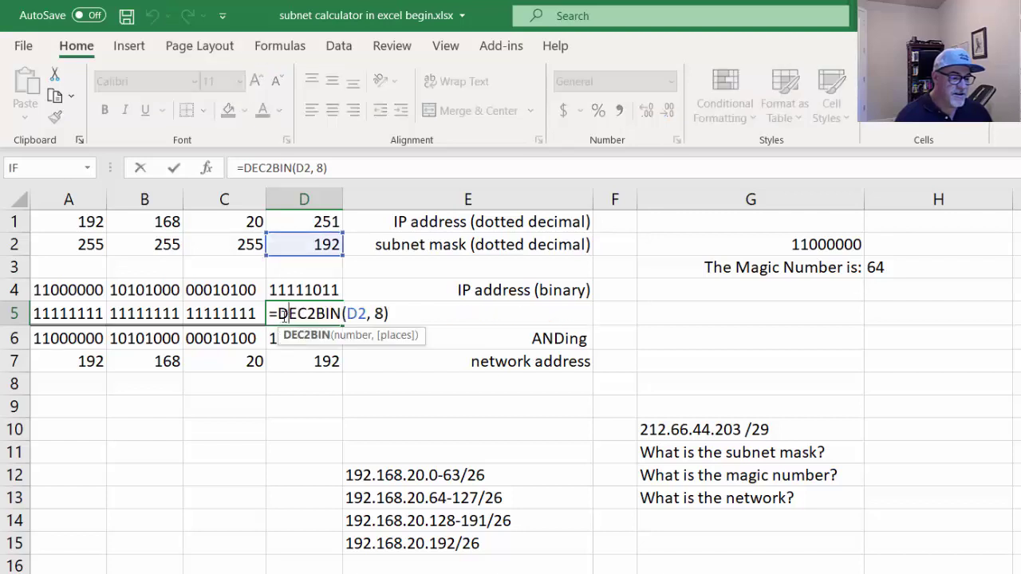
{"action": "left_click", "coordinate": [284, 452]}
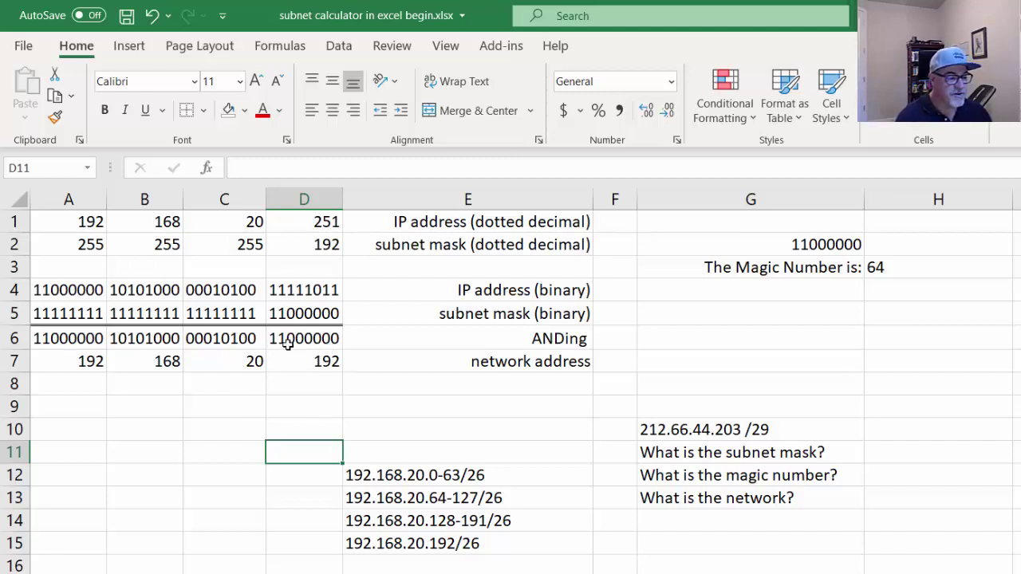
- Inspect the ANDing formula in D6, discard any edit to it, and review the binary mask octet in D5
{"action": "left_click", "coordinate": [289, 344]}
{"action": "double_click", "coordinate": [280, 340]}
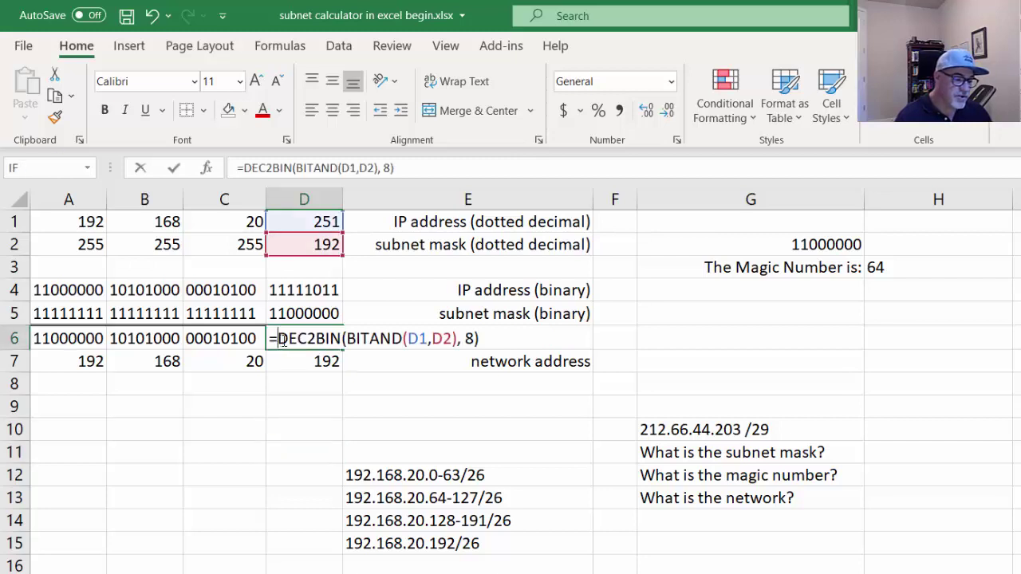
{"action": "left_click", "coordinate": [286, 427]}
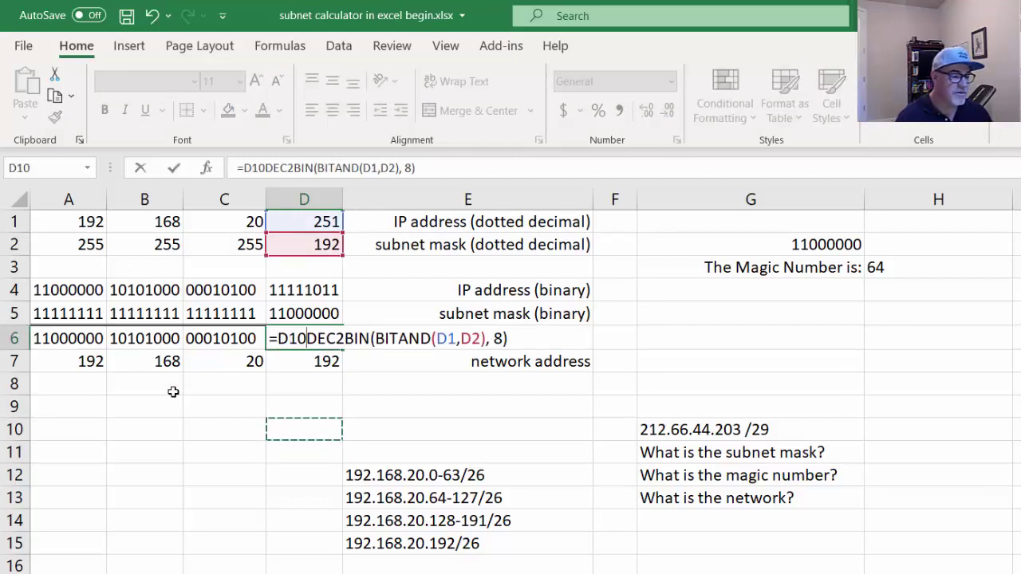
{"action": "left_click", "coordinate": [139, 167]}
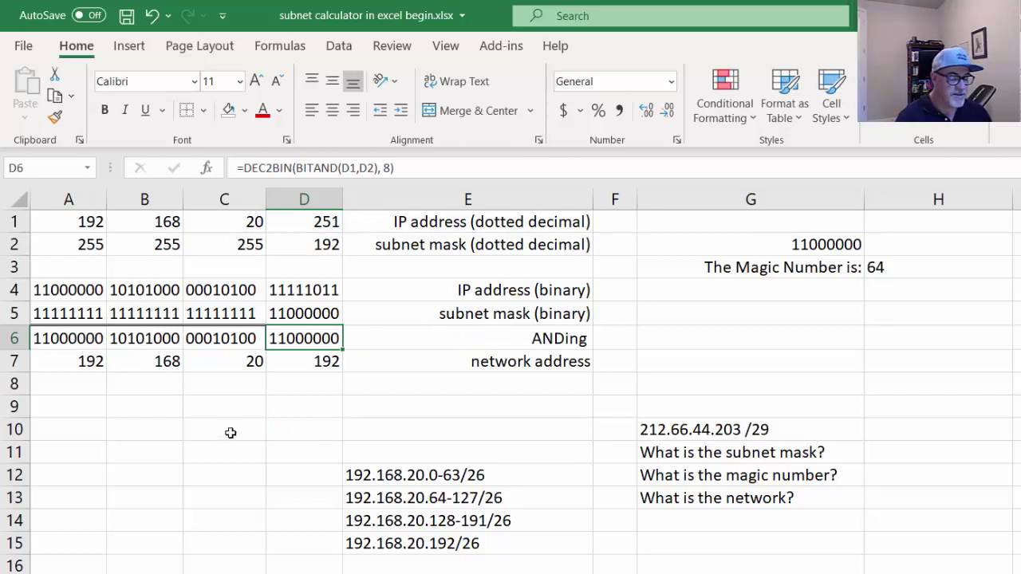
{"action": "left_click", "coordinate": [274, 318]}
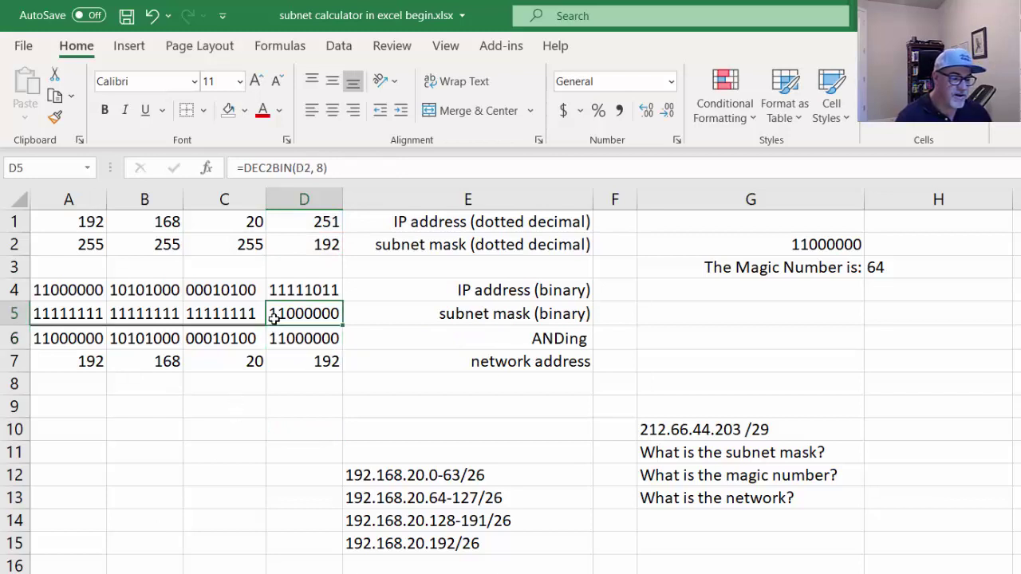
{"action": "left_click", "coordinate": [262, 453]}
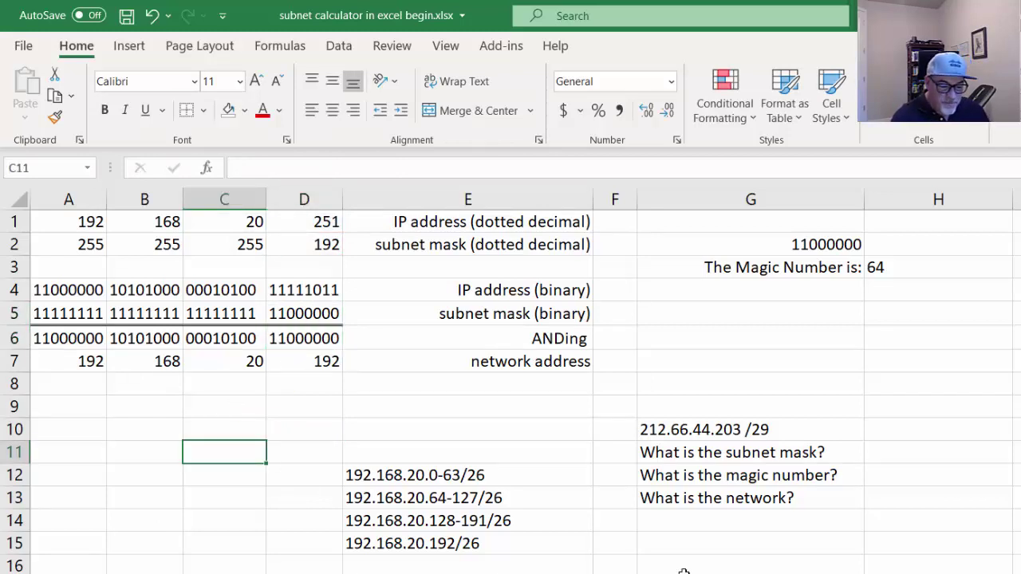
- Enter the practice problem's IP address 212.66.44.203 across A1:D1, one octet per cell
{"action": "left_click", "coordinate": [703, 431]}
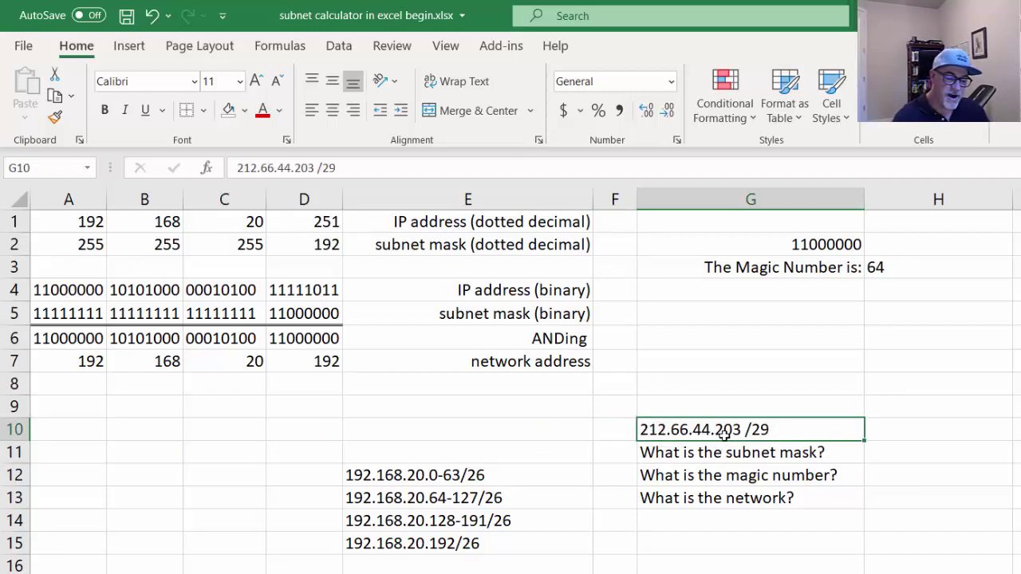
{"action": "left_click", "coordinate": [70, 222]}
{"action": "type", "text": "212"}
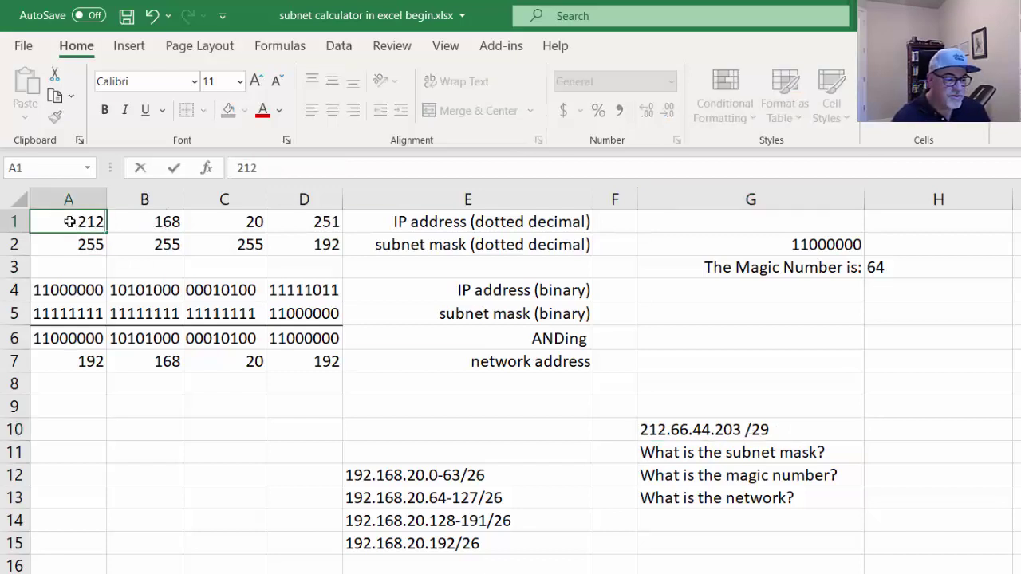
{"action": "key", "text": "Tab"}
{"action": "type", "text": "66"}
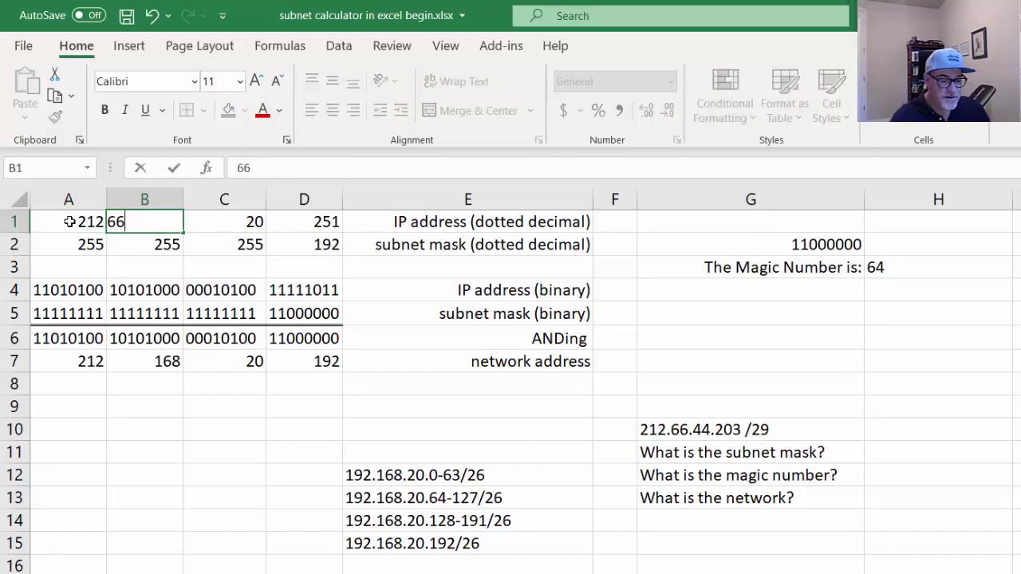
{"action": "key", "text": "Tab"}
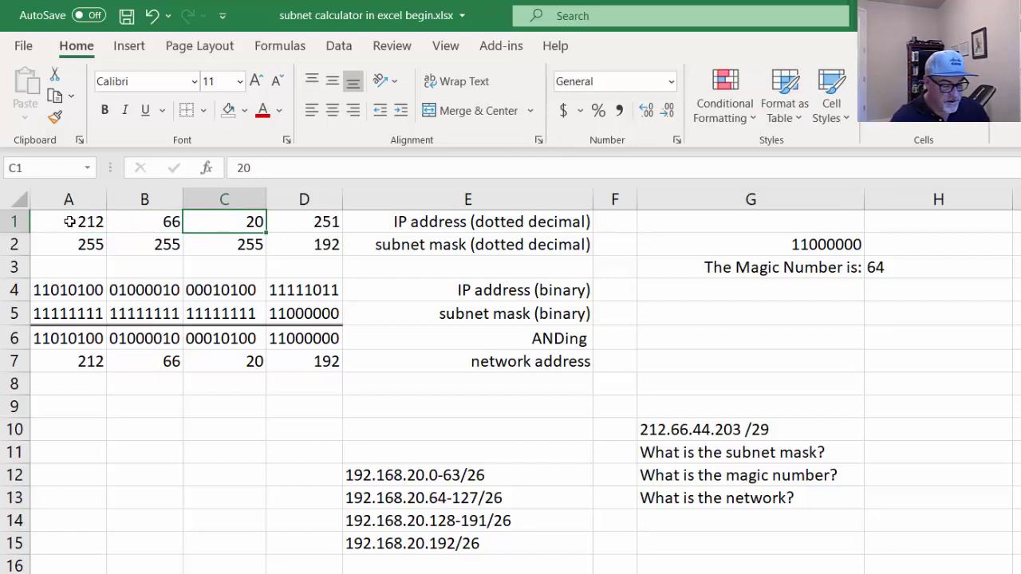
{"action": "type", "text": "44"}
{"action": "key", "text": "Tab"}
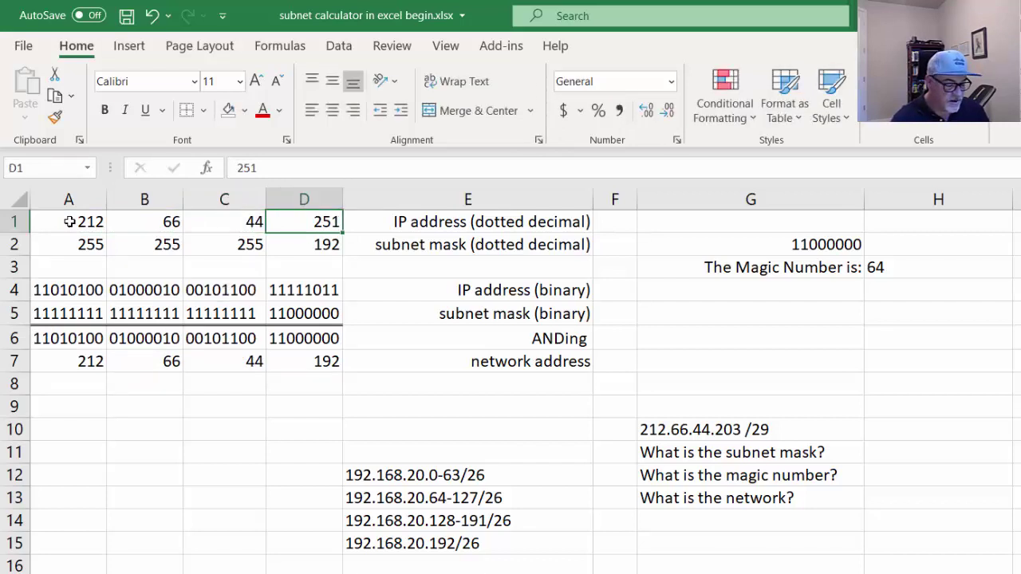
{"action": "type", "text": "203"}
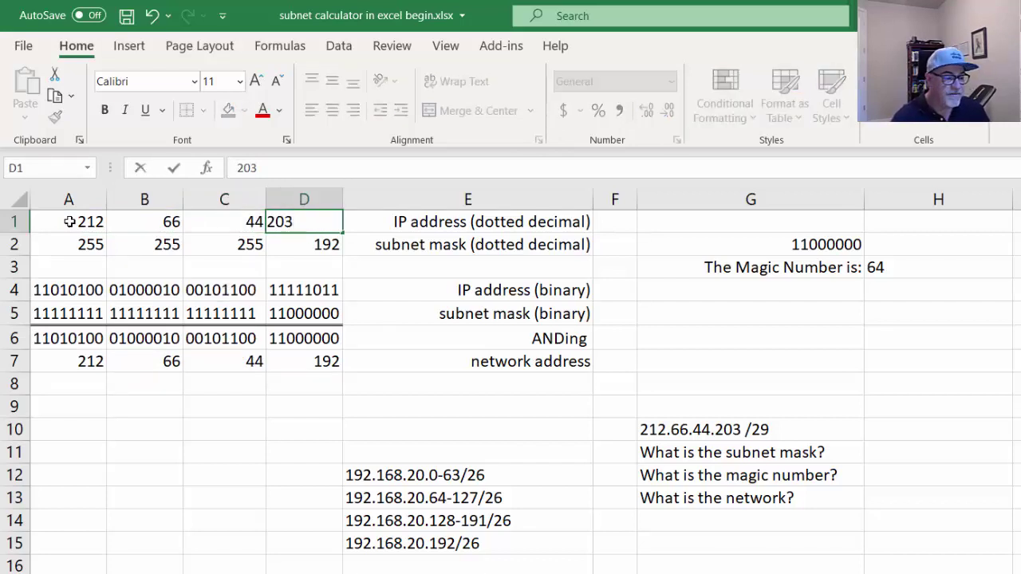
{"action": "key", "text": "Tab"}
{"action": "key", "text": "shift+Tab"}
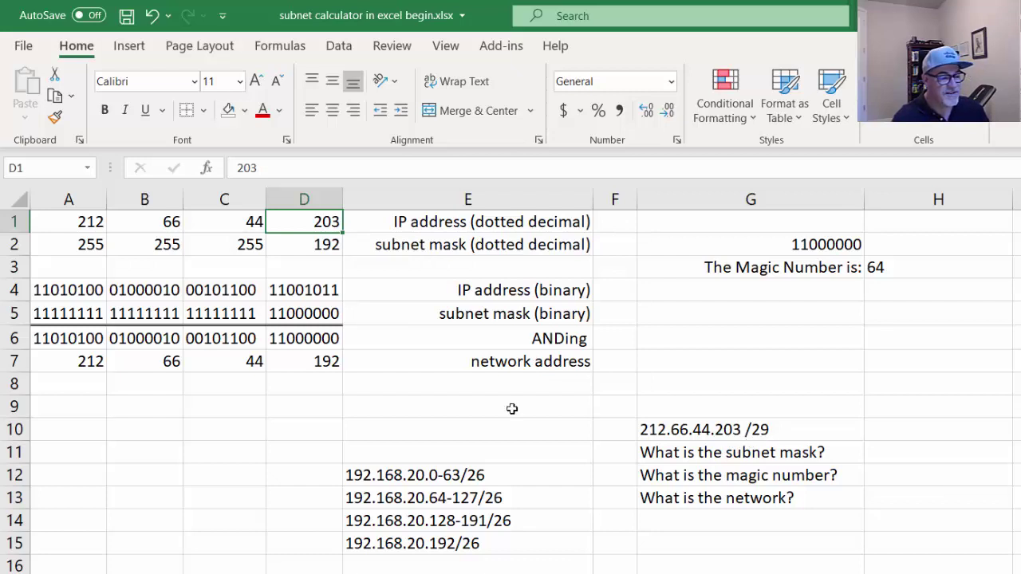
- Check the binary mask octet in D5 and set the subnet mask's last octet in D2 to 248 for the /29 prefix
{"action": "left_click", "coordinate": [300, 316]}
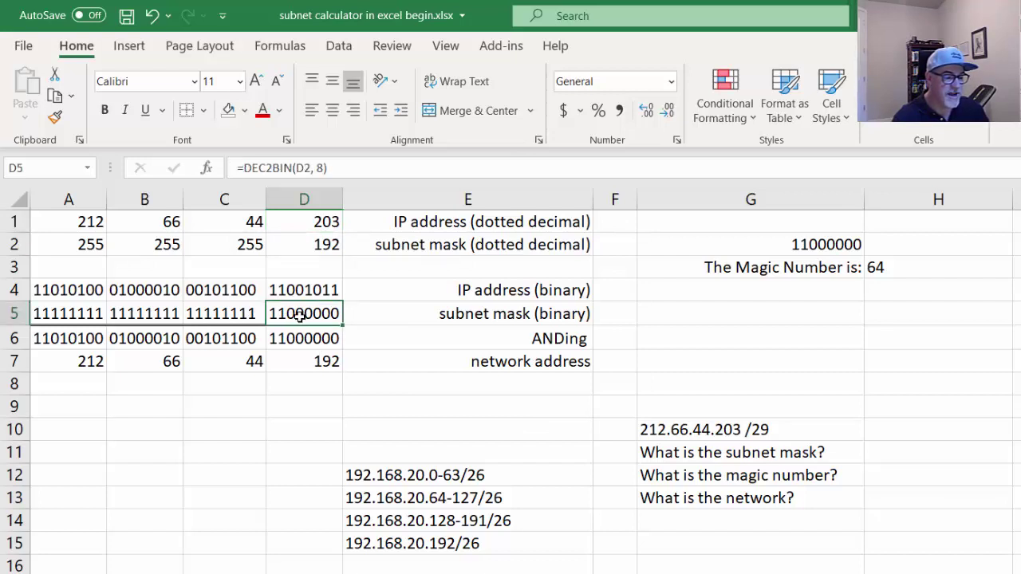
{"action": "double_click", "coordinate": [299, 316]}
{"action": "left_click", "coordinate": [284, 474]}
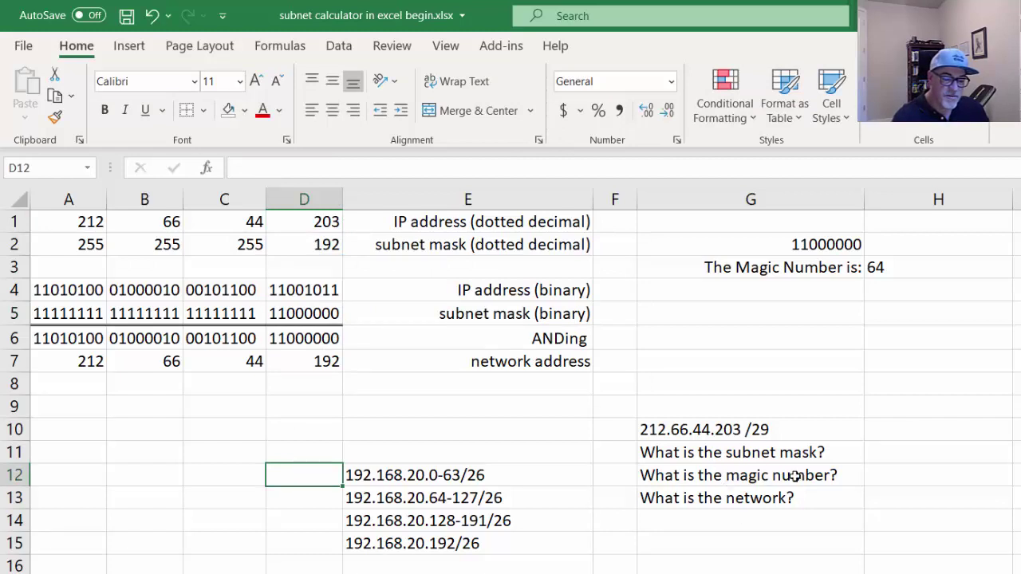
{"action": "left_click", "coordinate": [312, 245]}
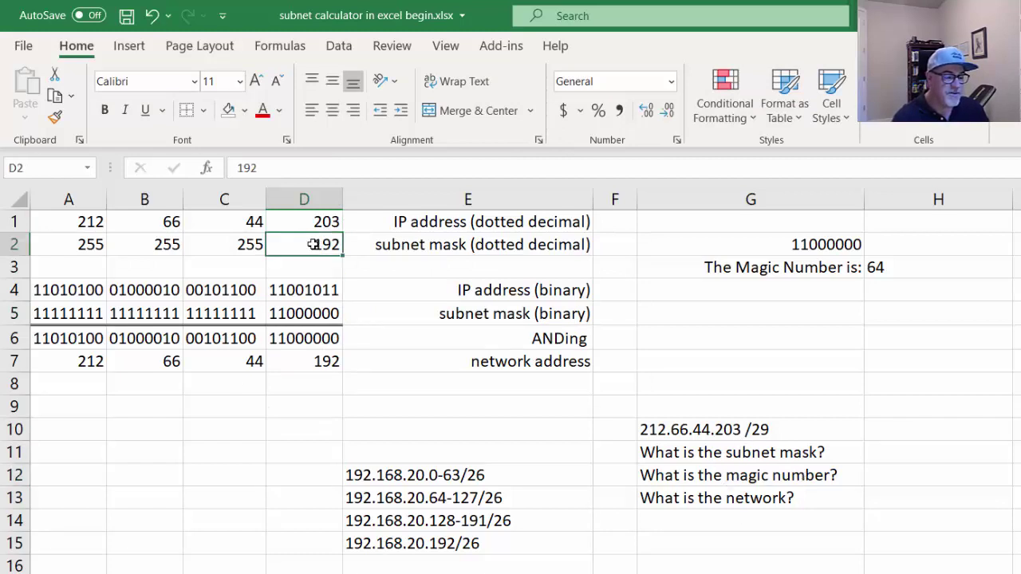
{"action": "type", "text": "2"}
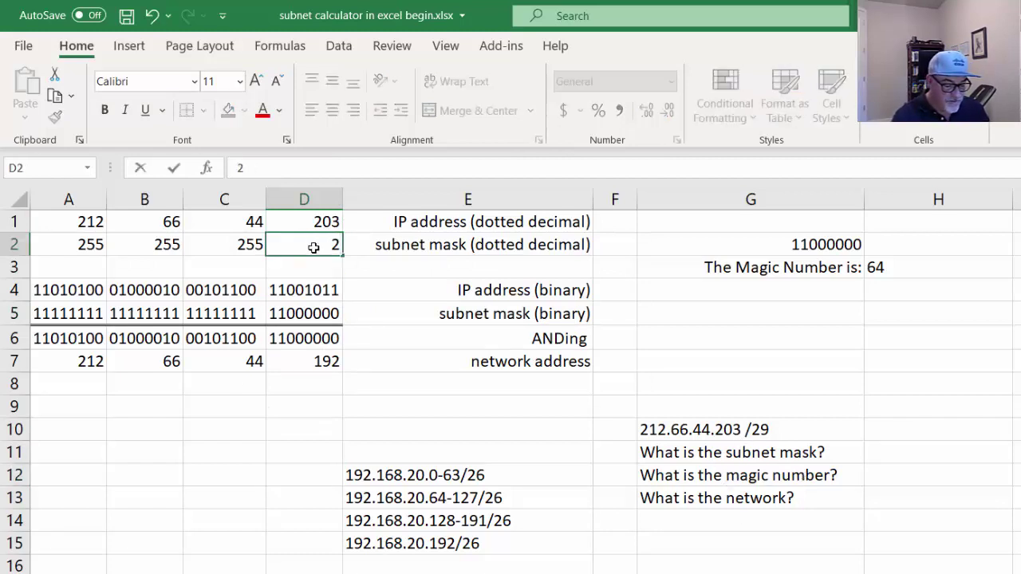
{"action": "type", "text": "48"}
{"action": "left_click", "coordinate": [310, 269]}
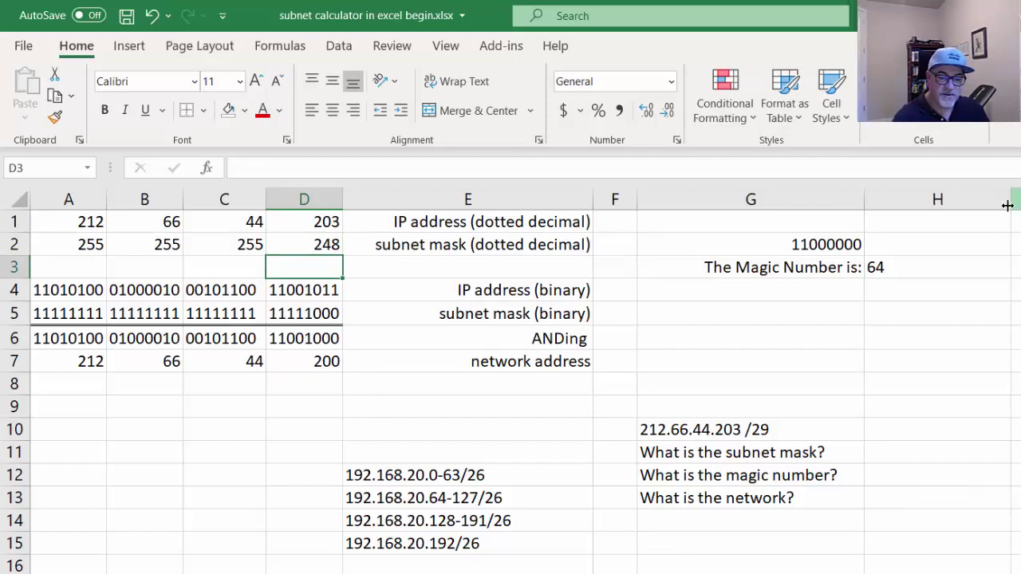
- Widen column H and enter the /29 subnet mask in binary, 11111111.11111111.11111111.11111000, in H10
{"action": "left_click_drag", "start_coordinate": [1010, 205], "coordinate": [1020, 173]}
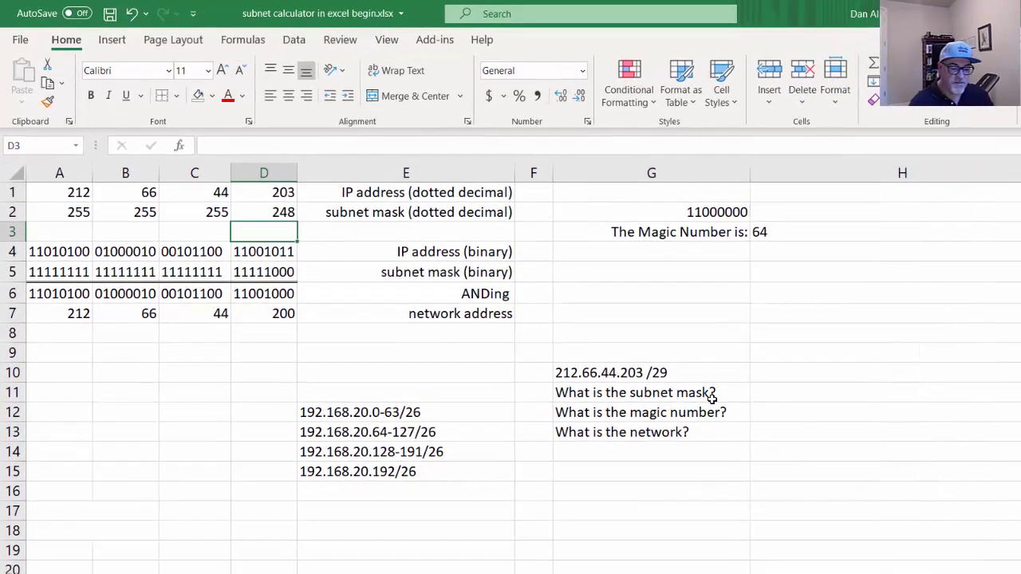
{"action": "left_click", "coordinate": [763, 373]}
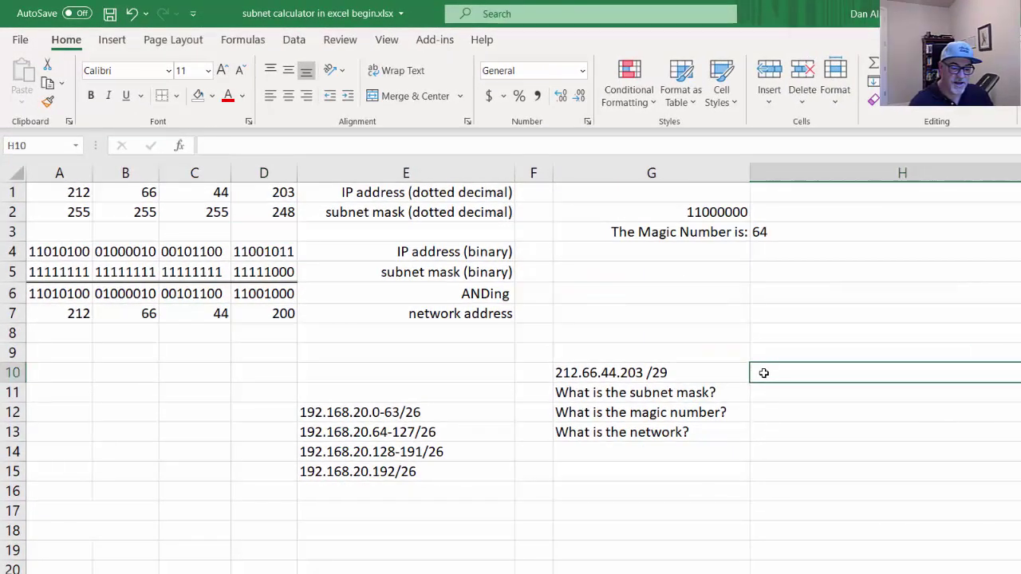
{"action": "type", "text": "1111"}
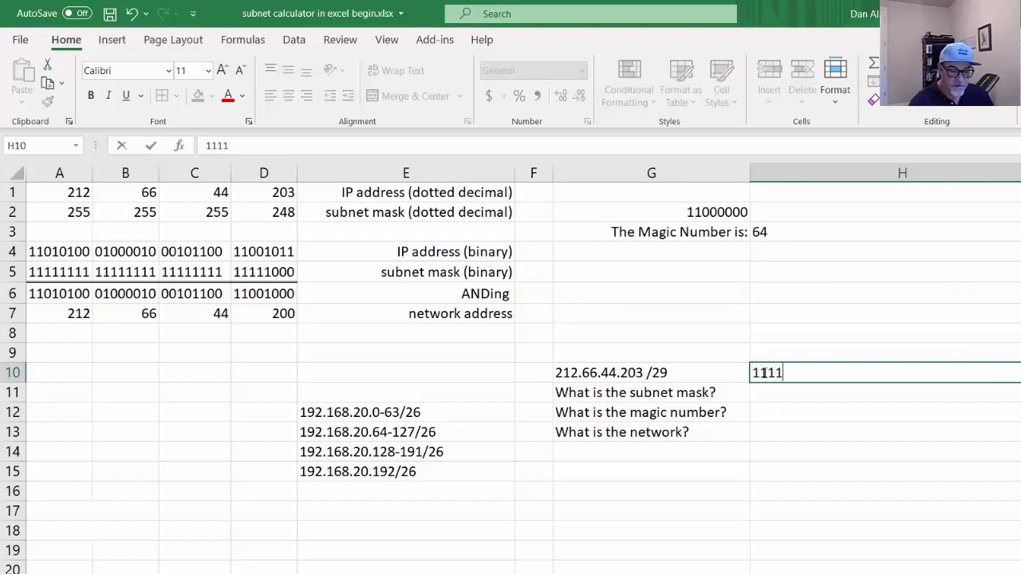
{"action": "type", "text": "1111.111"}
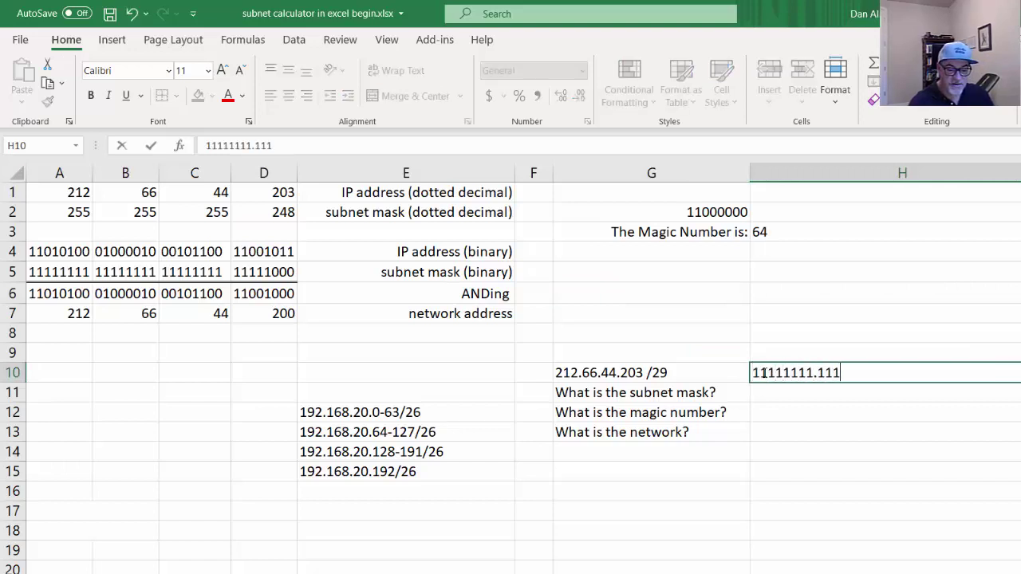
{"action": "type", "text": "11111.1"}
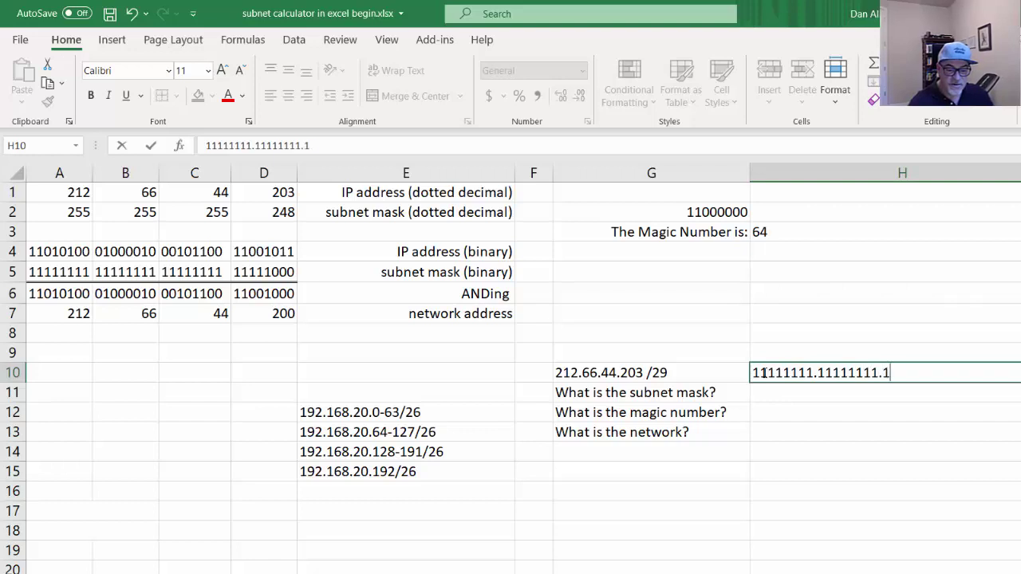
{"action": "type", "text": "1111111"}
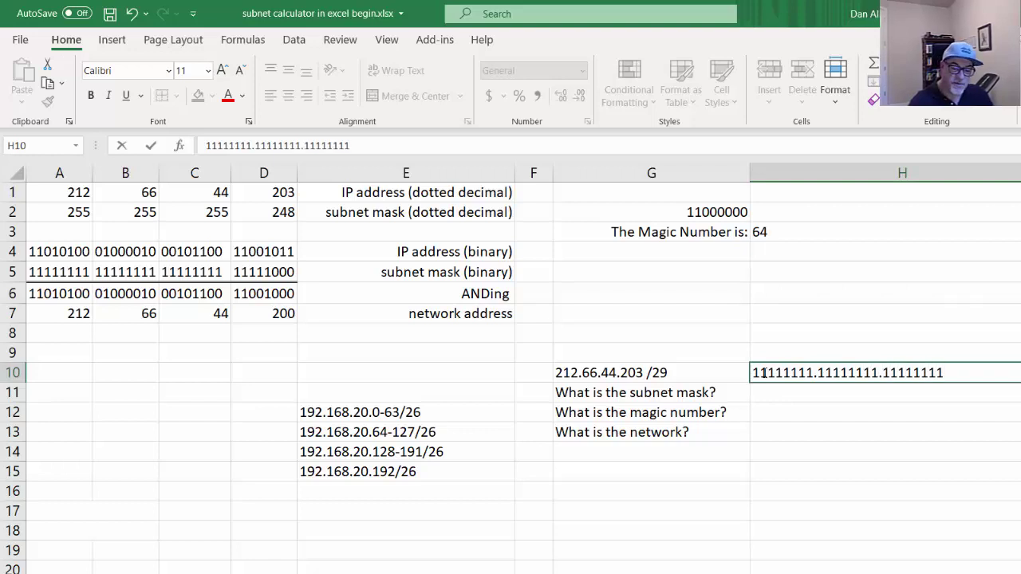
{"action": "type", "text": ".11"}
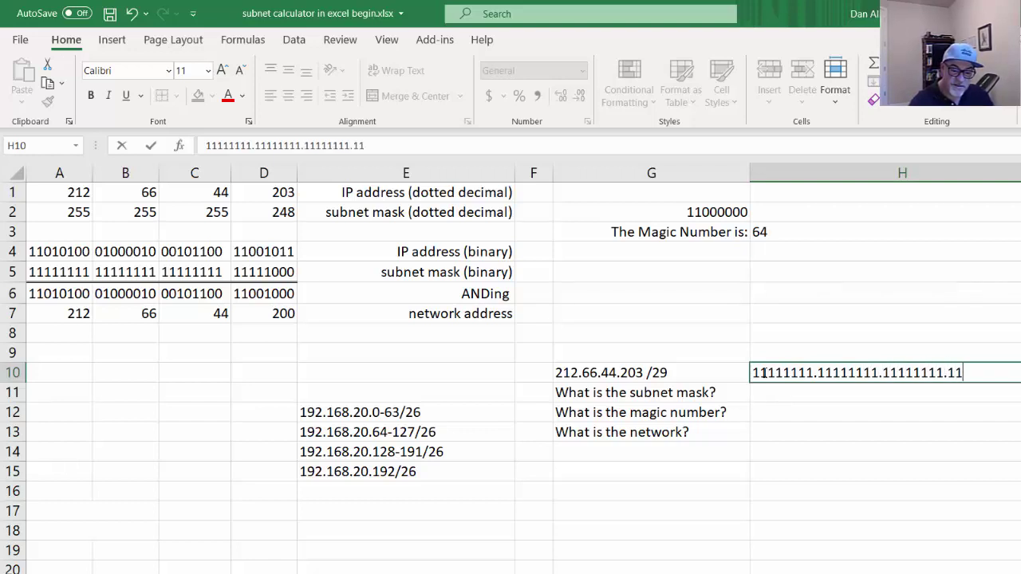
{"action": "type", "text": "111"}
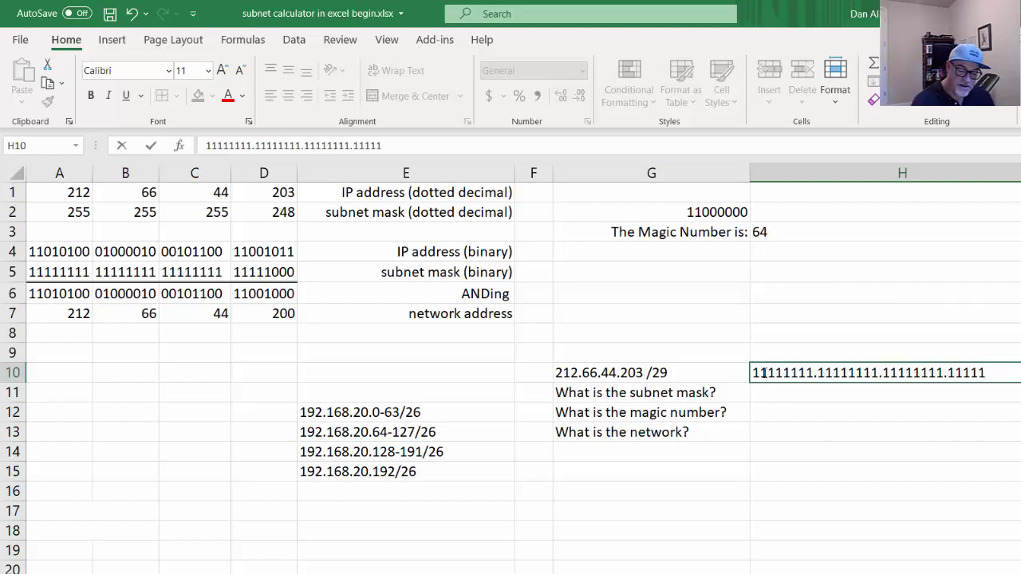
{"action": "type", "text": "000"}
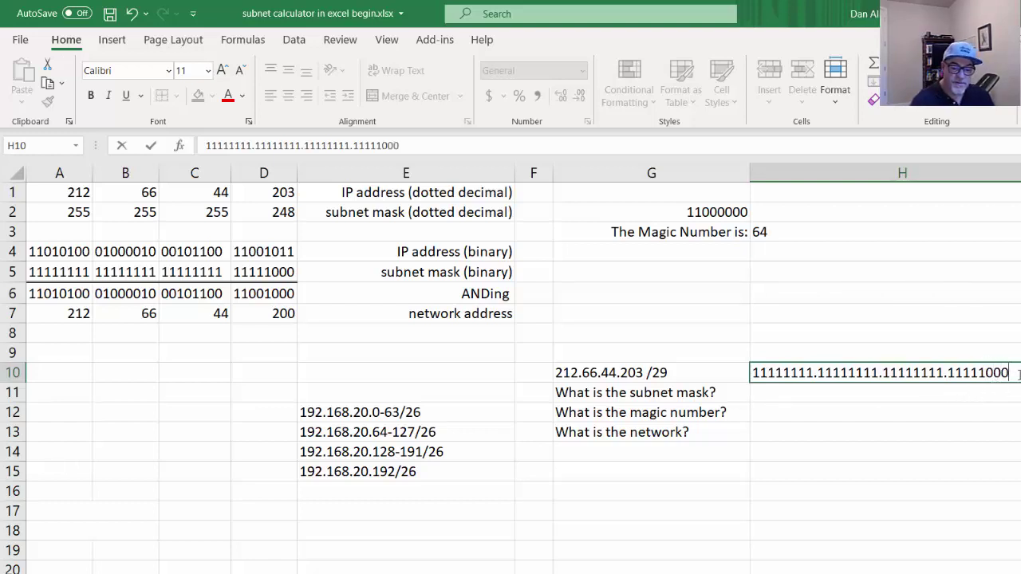
{"action": "left_click", "coordinate": [901, 418]}
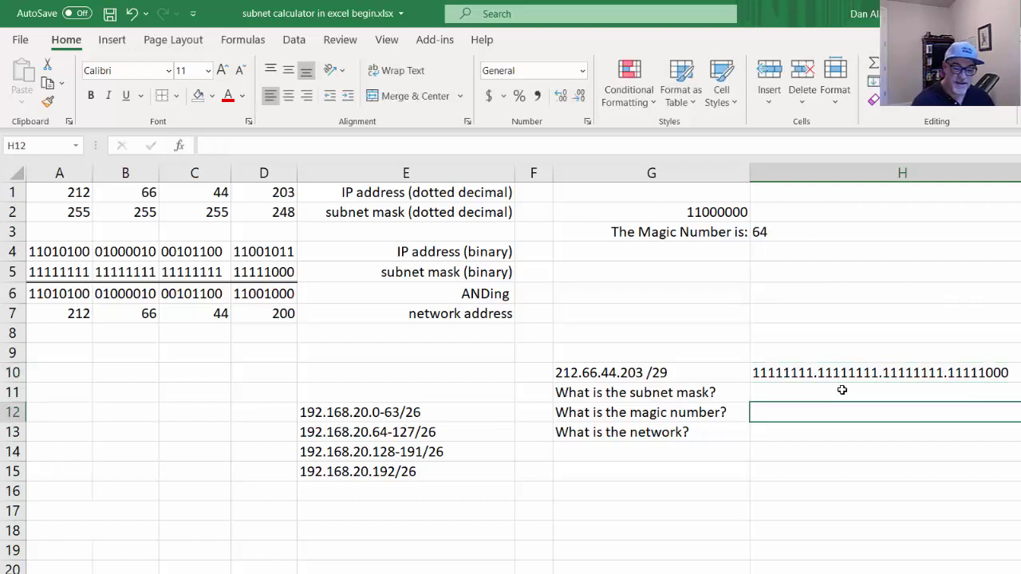
- Compare the binary mask in H10 with the binary mask octets in A5:D5 and the decimal last octet in D2
{"action": "left_click", "coordinate": [840, 377]}
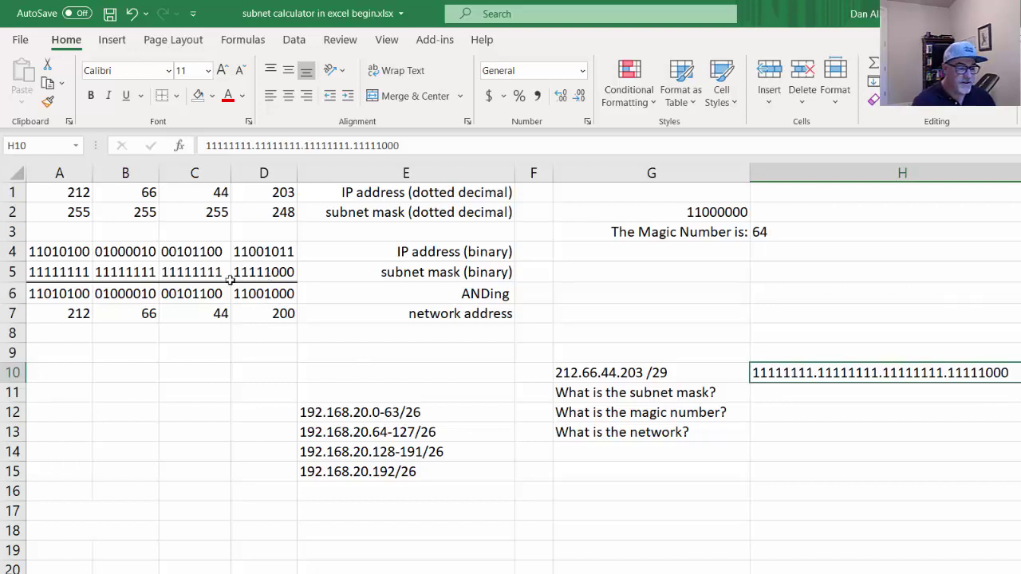
{"action": "left_click", "coordinate": [68, 272]}
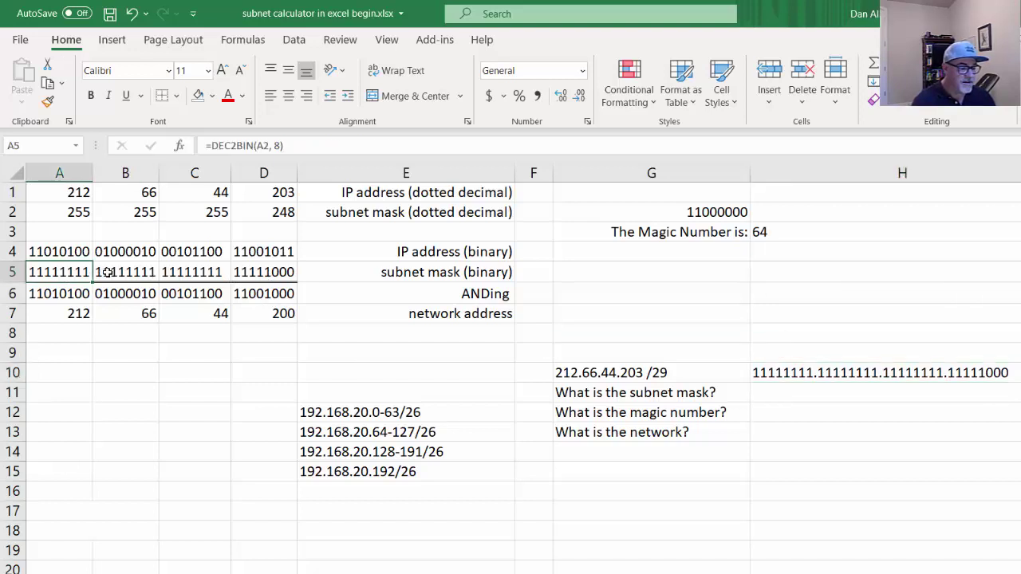
{"action": "left_click", "coordinate": [121, 273]}
{"action": "left_click", "coordinate": [185, 271]}
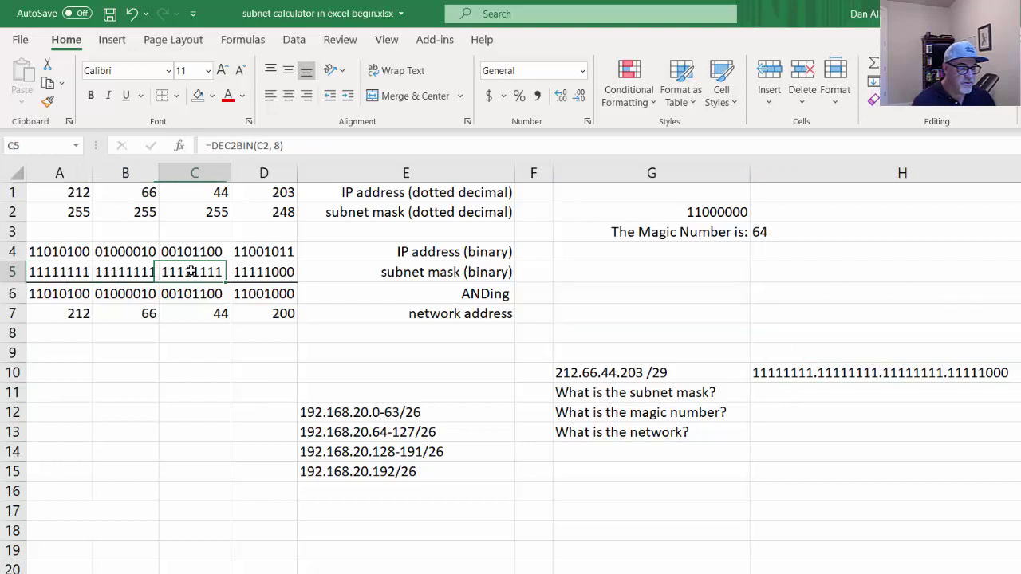
{"action": "left_click", "coordinate": [266, 275]}
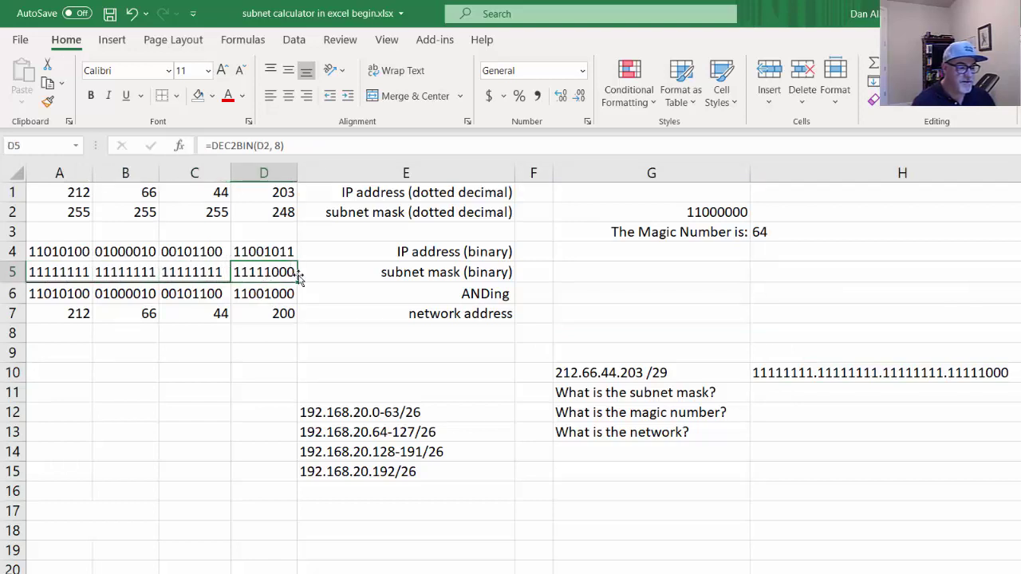
{"action": "left_click", "coordinate": [258, 212]}
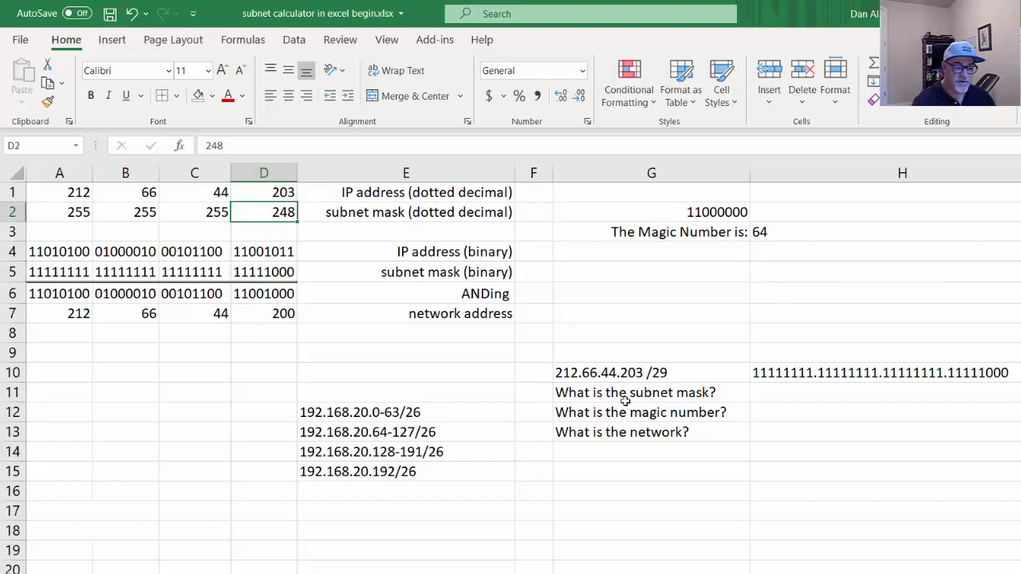
- Enter 255.255.255.248 in H11 as the answer to the subnet mask question
{"action": "left_click", "coordinate": [773, 403]}
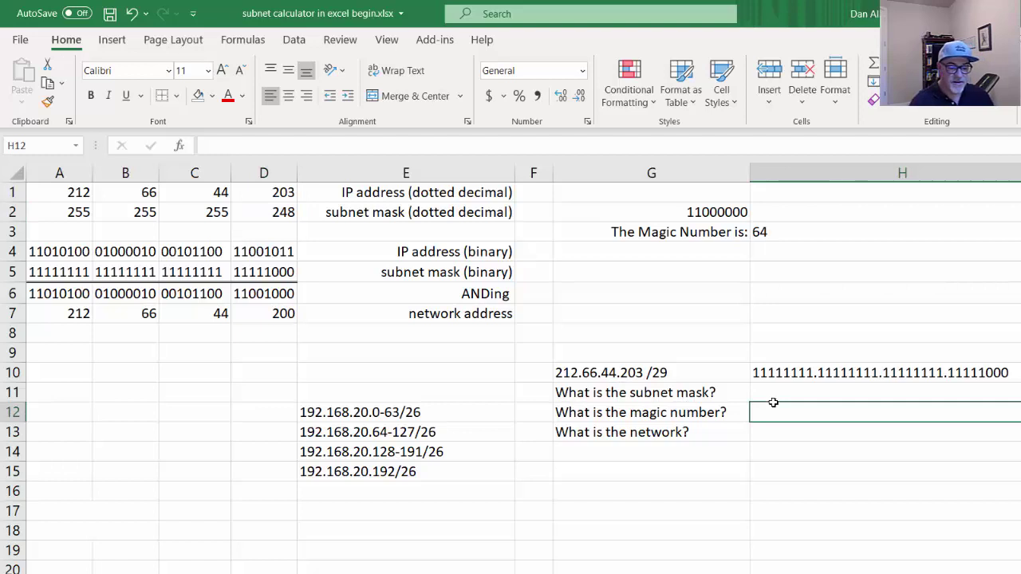
{"action": "left_click", "coordinate": [764, 391]}
{"action": "type", "text": "255"}
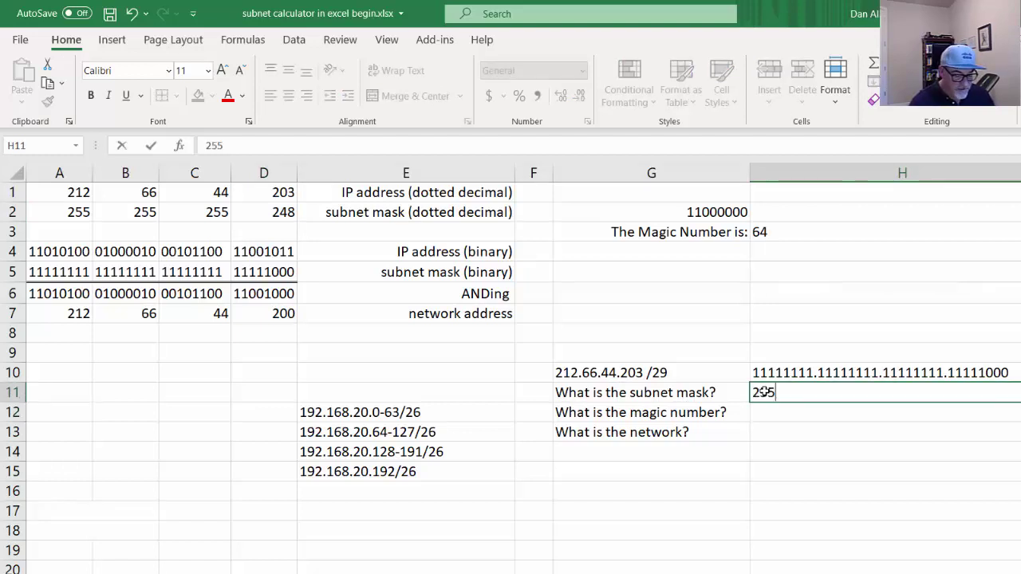
{"action": "type", "text": ".255.255"}
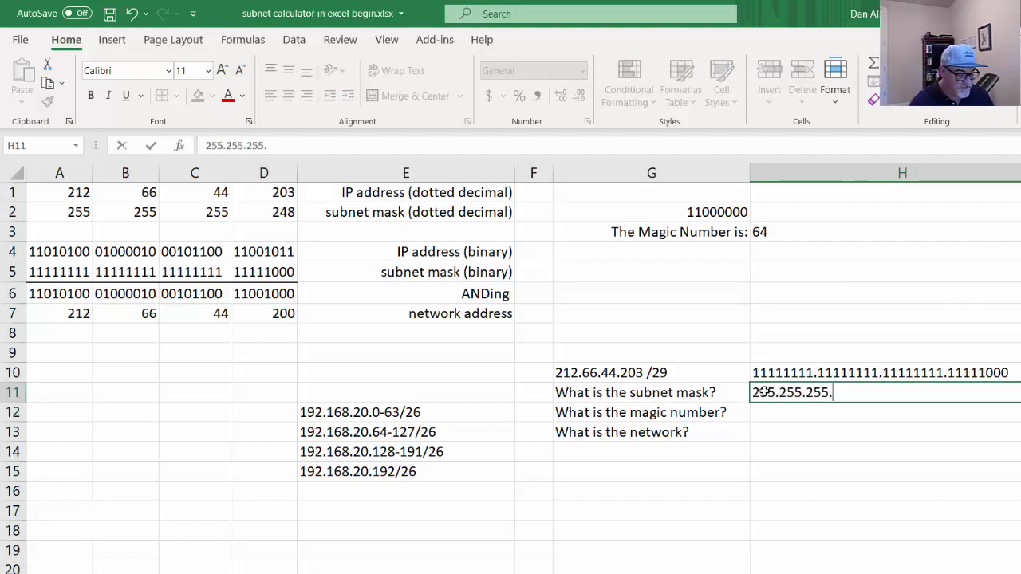
{"action": "type", "text": ".248"}
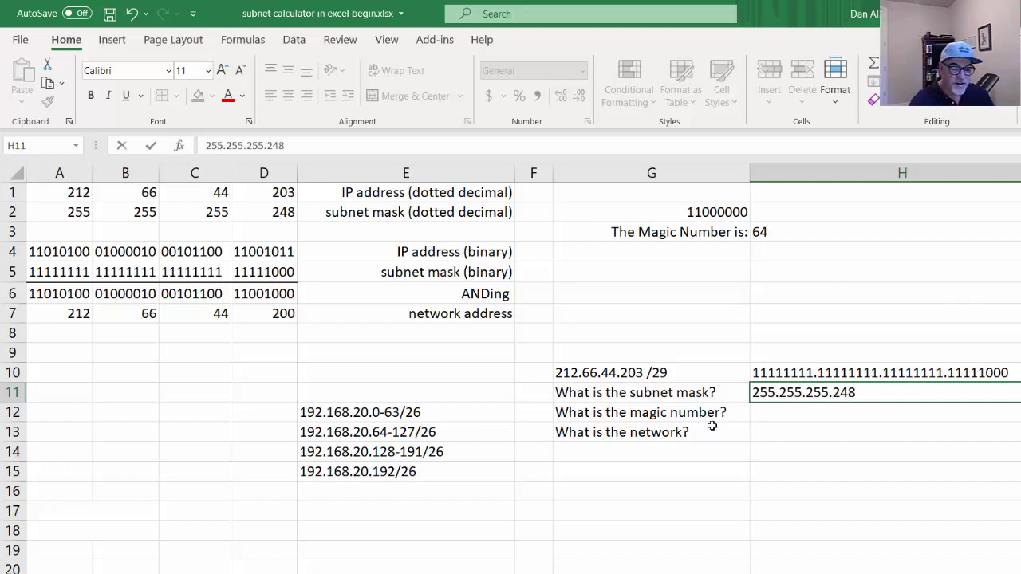
{"action": "left_click", "coordinate": [765, 415]}
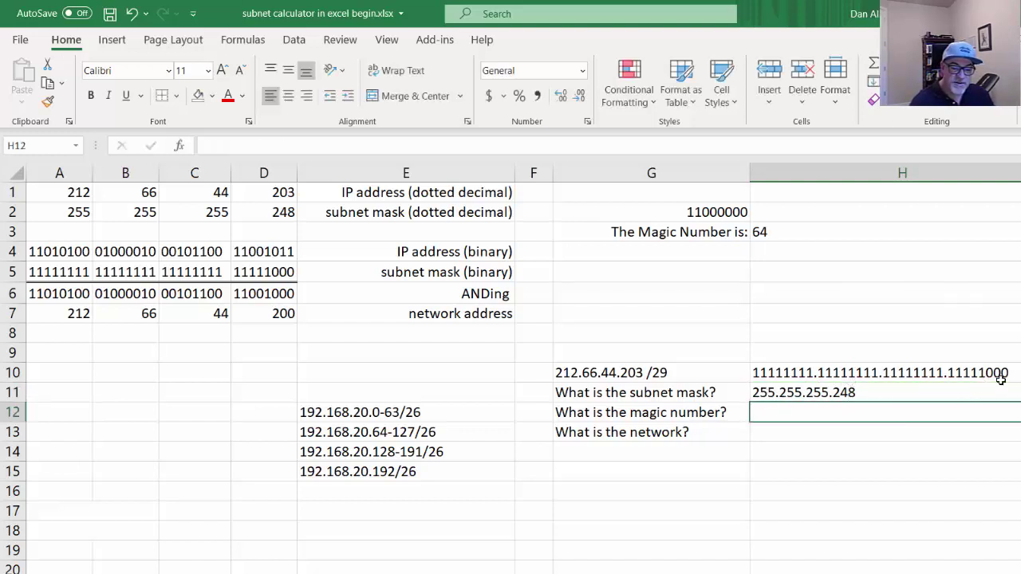
- Change the binary octet in G2 above the magic number formula to 11111000
{"action": "double_click", "coordinate": [720, 212]}
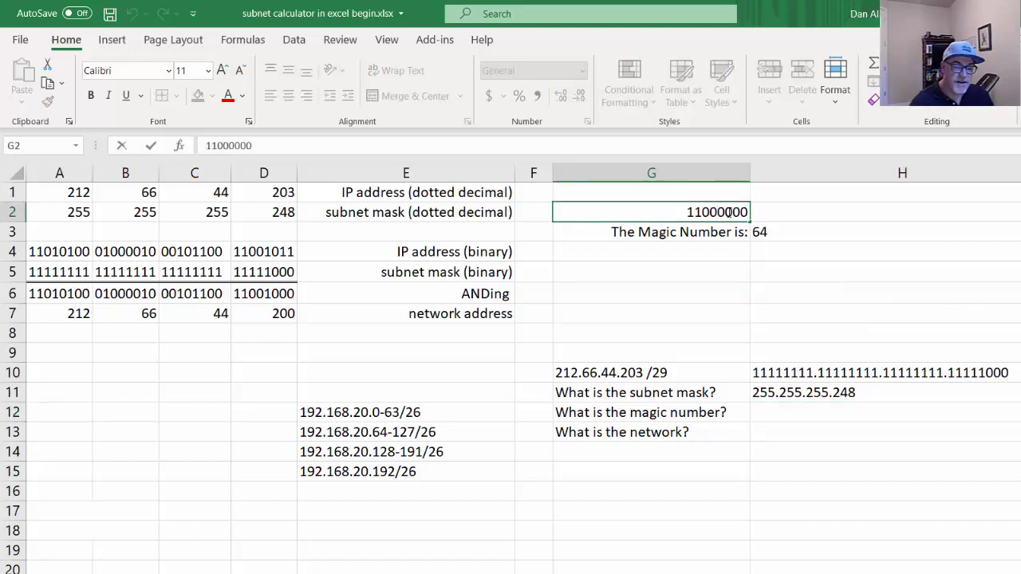
{"action": "key", "text": "BackSpace"}
{"action": "key", "text": "BackSpace"}
{"action": "key", "text": "BackSpace"}
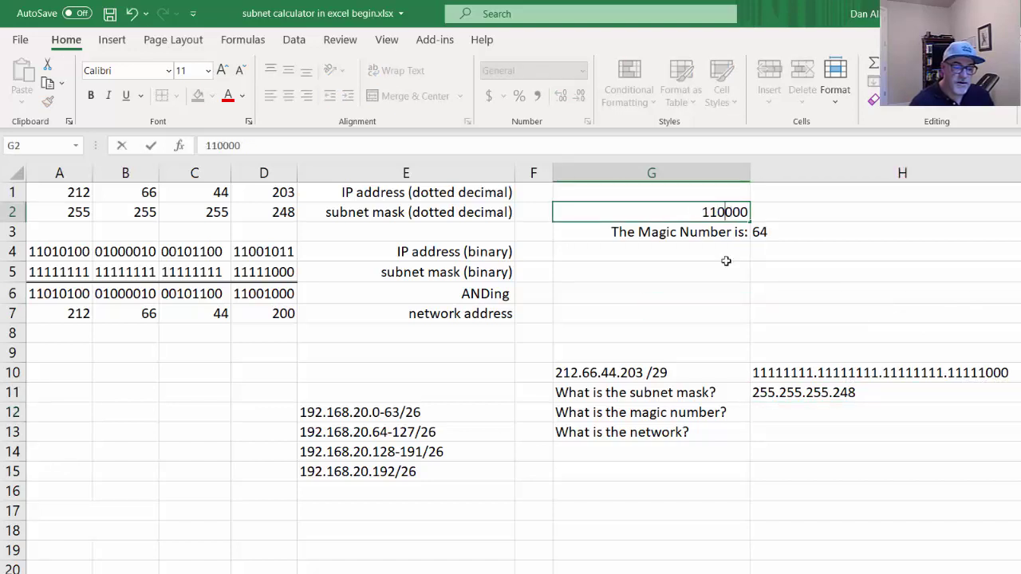
{"action": "type", "text": "111"}
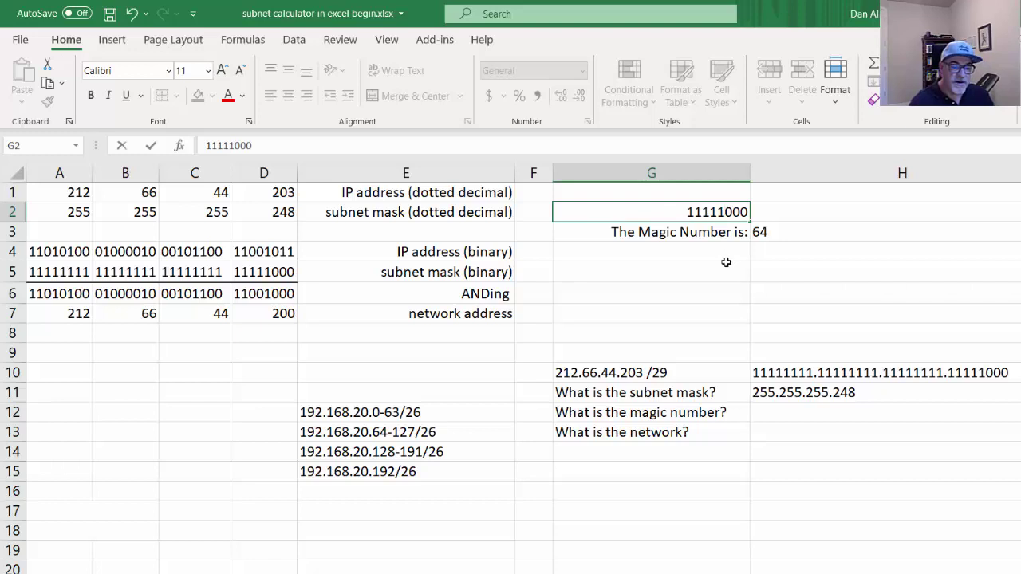
{"action": "left_click", "coordinate": [696, 267]}
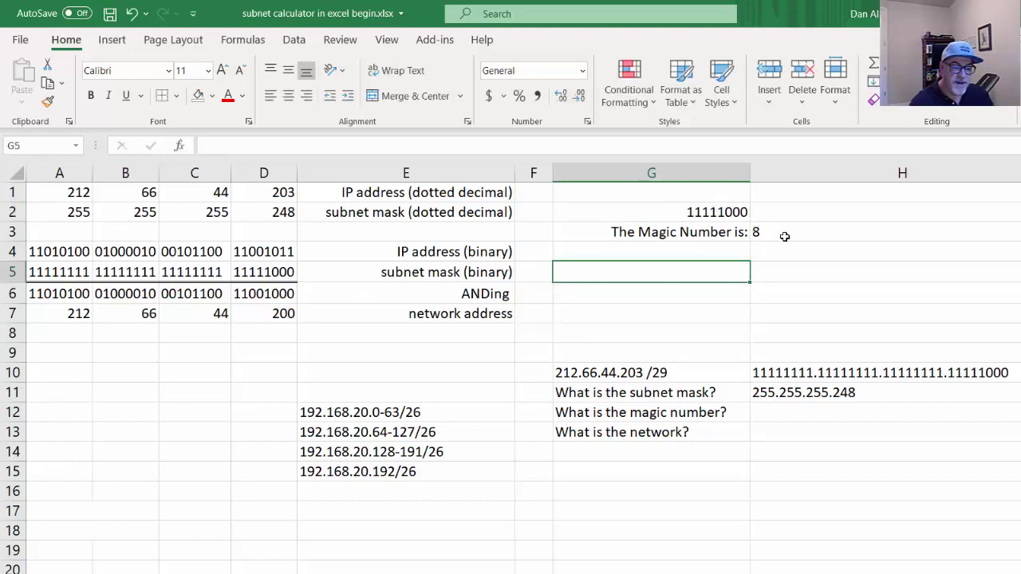
- Enter 8 in H12 as the answer to the magic number question
{"action": "left_click", "coordinate": [772, 414]}
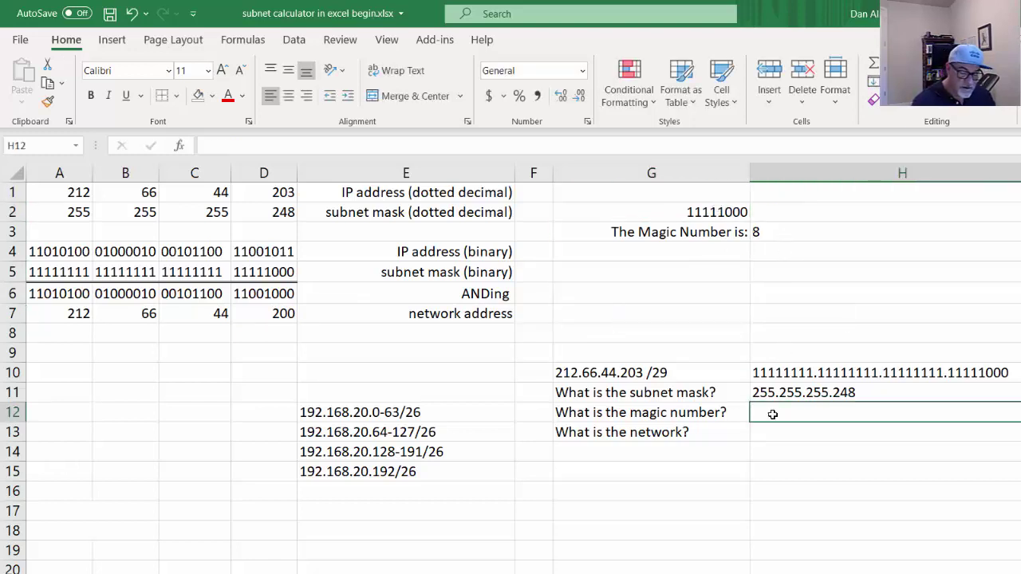
{"action": "type", "text": "8"}
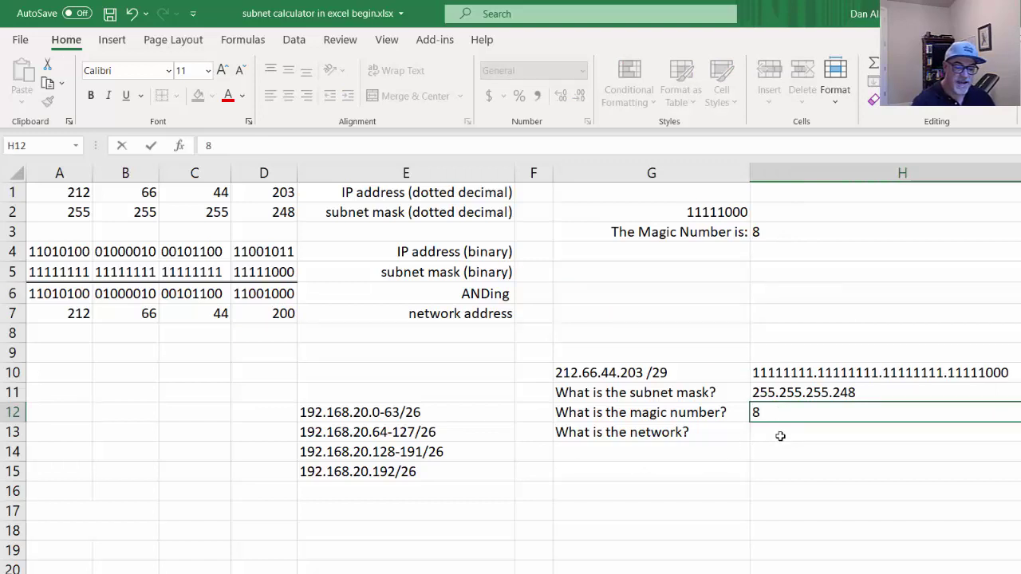
{"action": "left_click", "coordinate": [774, 468]}
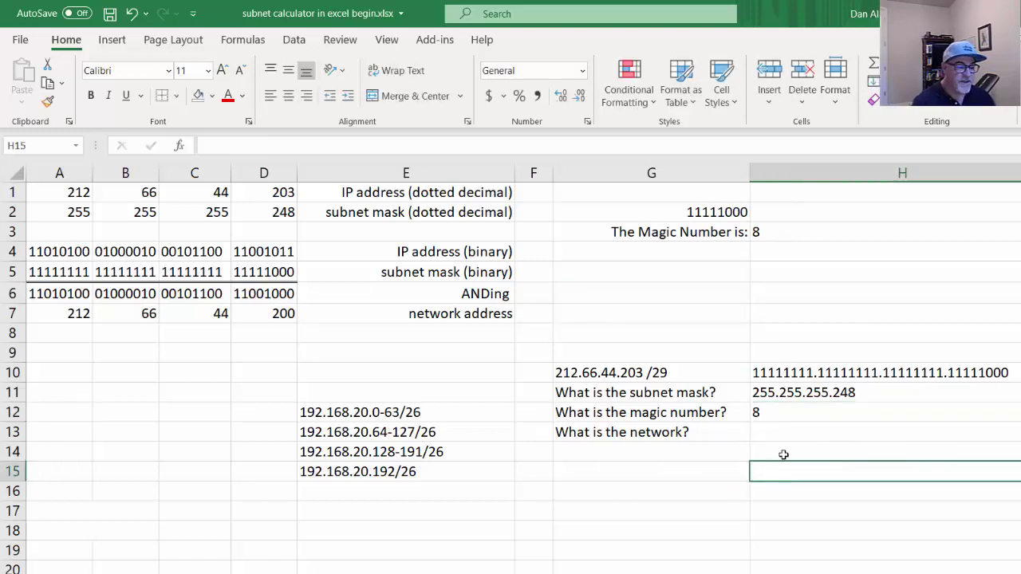
- Check the IP address's last octet in D1 and enter 203 in G15 to start the network calculation
{"action": "left_click", "coordinate": [264, 197]}
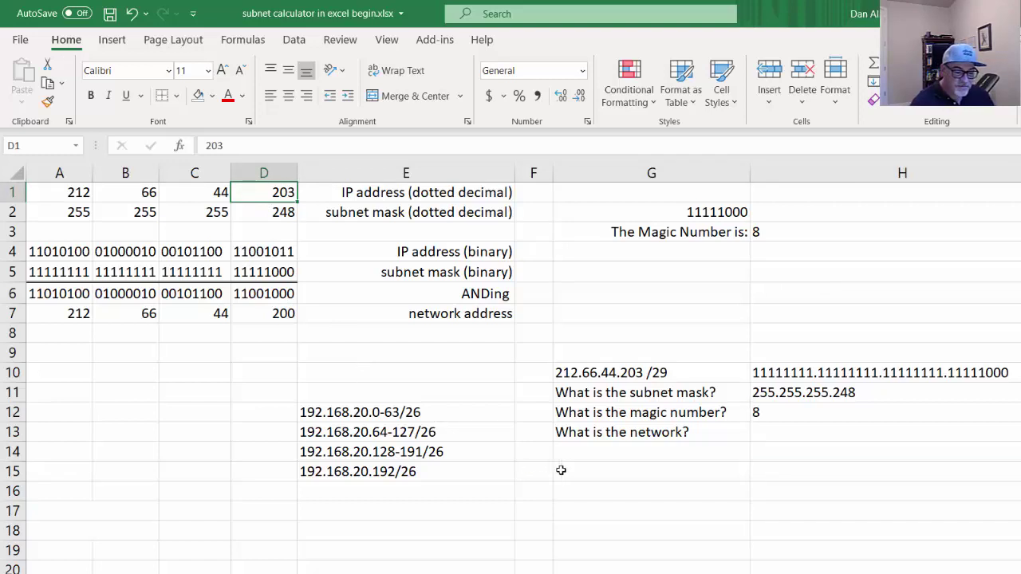
{"action": "left_click", "coordinate": [561, 471]}
{"action": "type", "text": "203"}
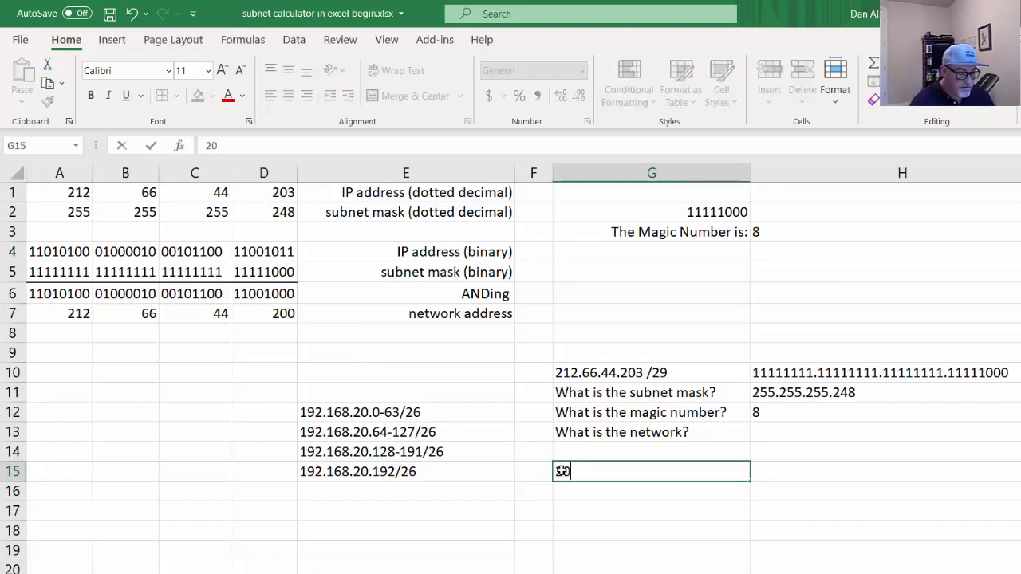
{"action": "left_click", "coordinate": [273, 194]}
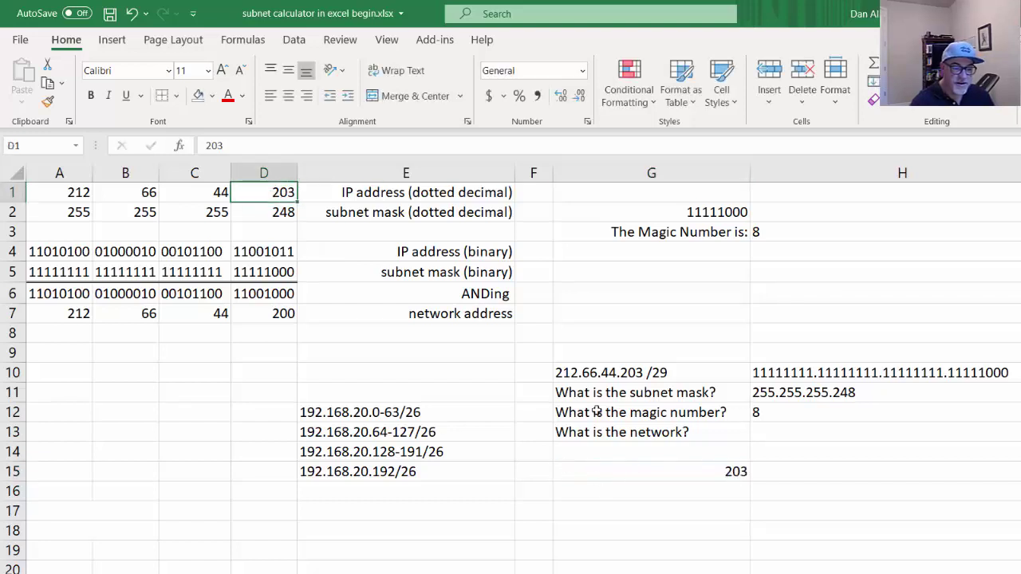
{"action": "left_click", "coordinate": [270, 95]}
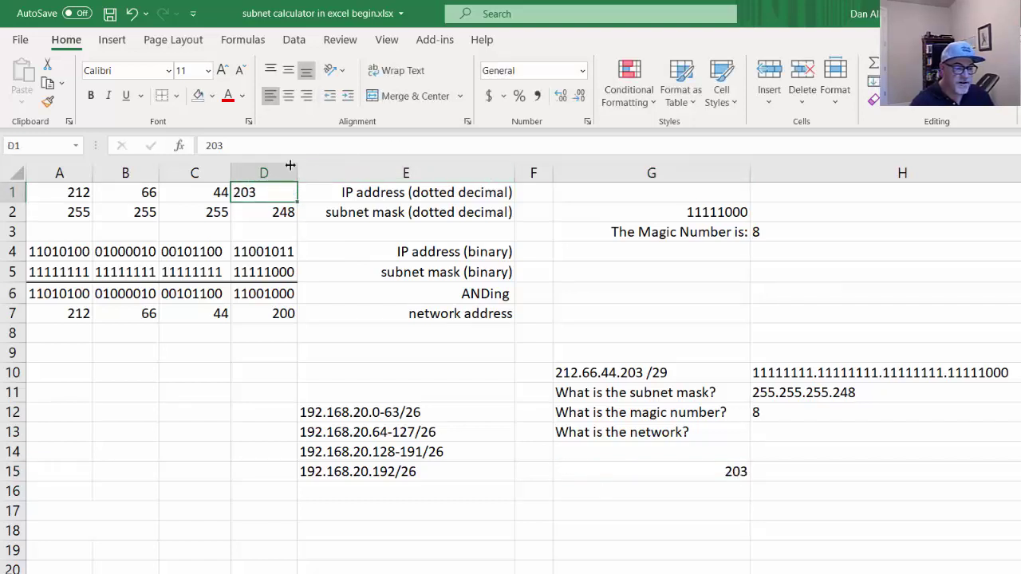
{"action": "left_click", "coordinate": [616, 477]}
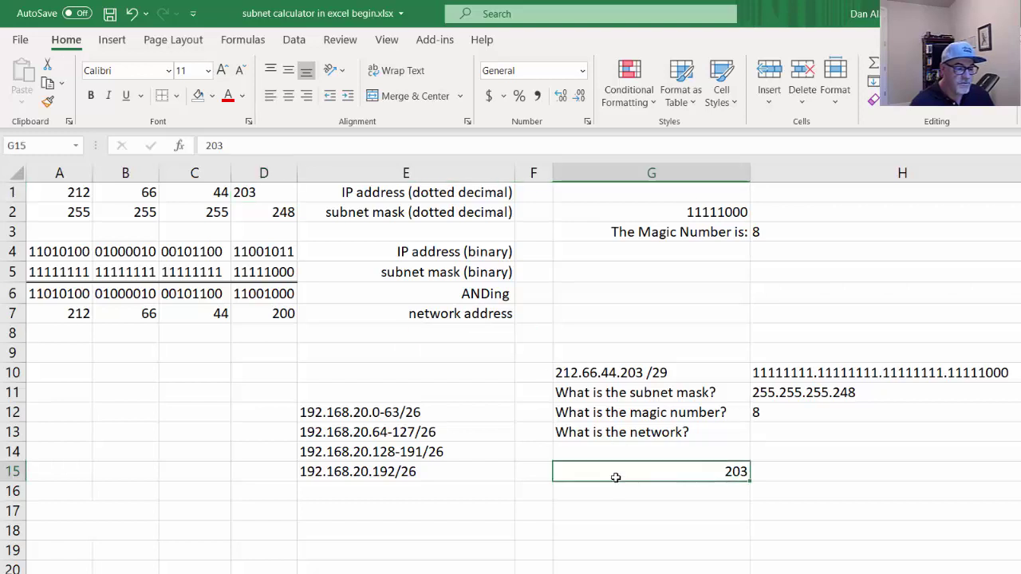
{"action": "left_click", "coordinate": [245, 196]}
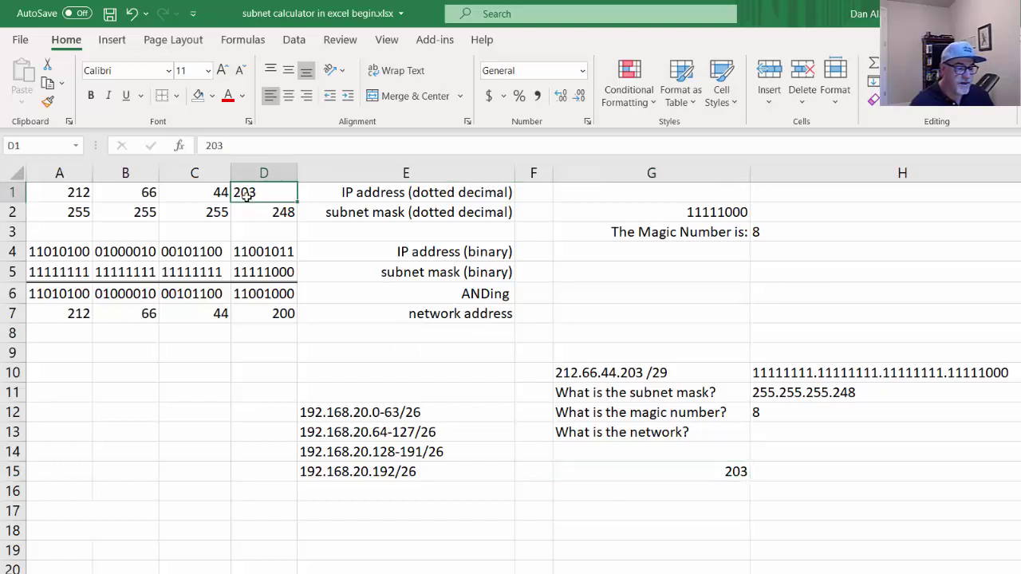
{"action": "left_click", "coordinate": [306, 94]}
- Left-align G15 and extend its entry to "203/8= 25", dividing the last octet by the magic number
{"action": "left_click", "coordinate": [696, 474]}
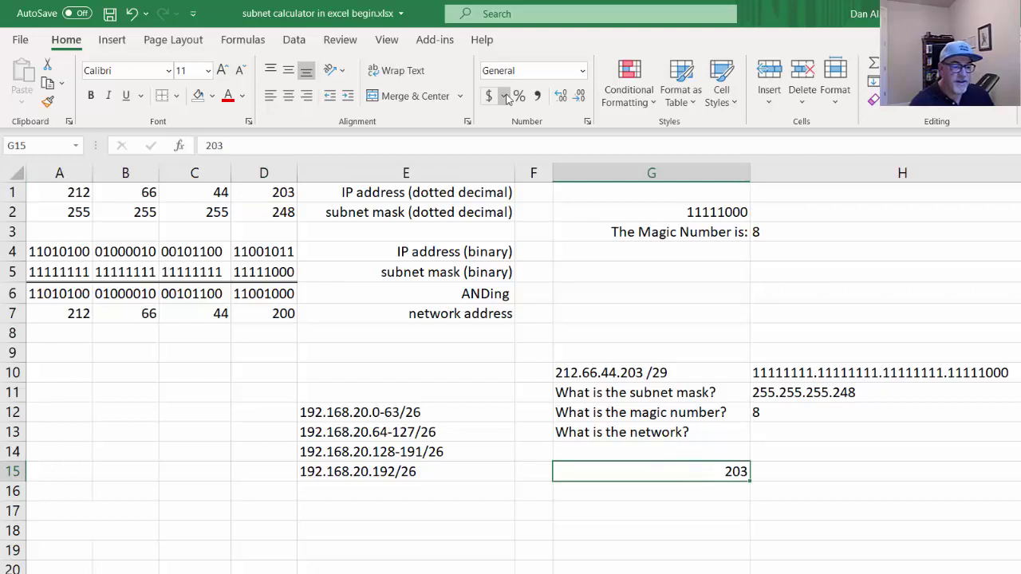
{"action": "left_click", "coordinate": [270, 95]}
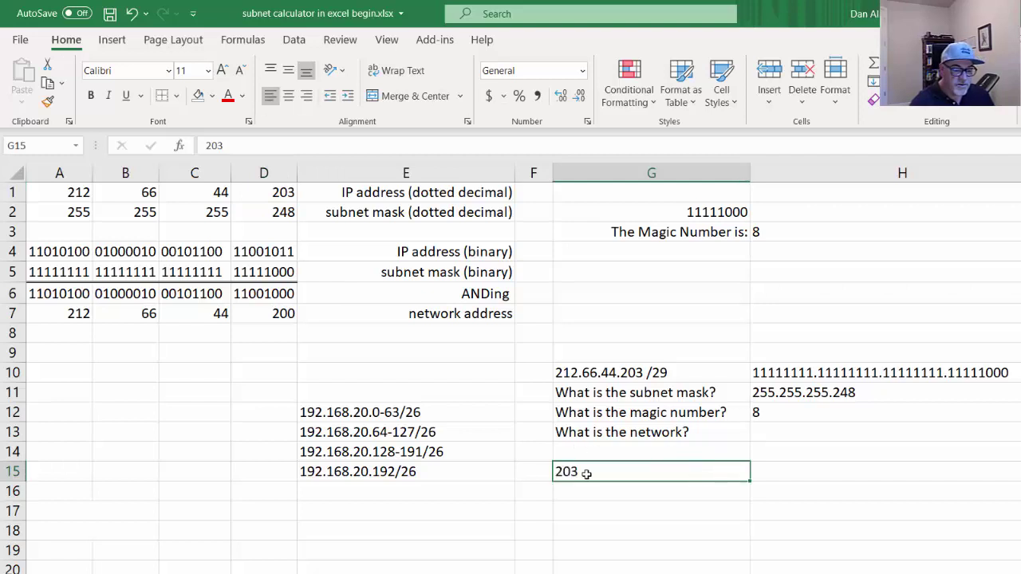
{"action": "double_click", "coordinate": [588, 476]}
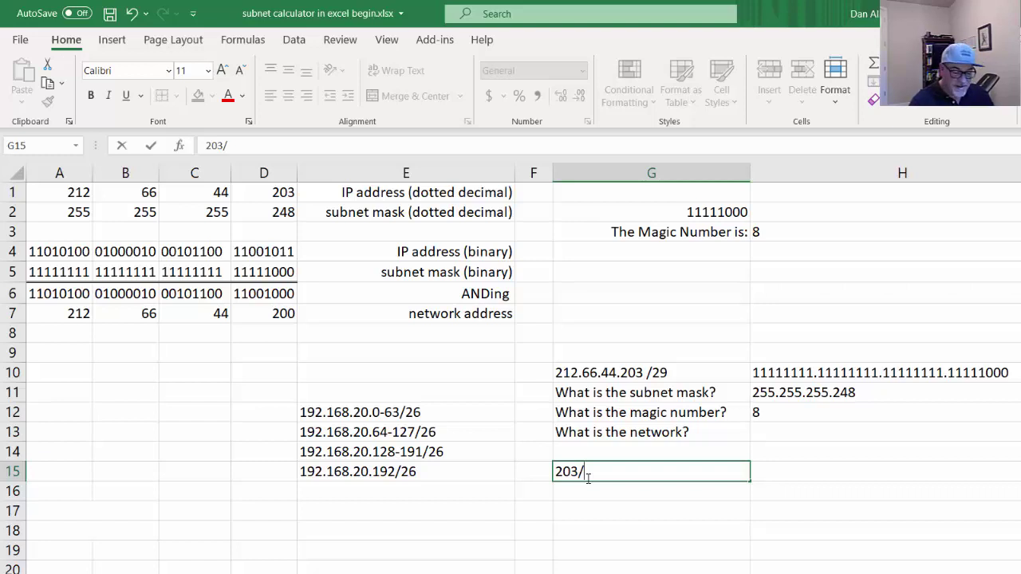
{"action": "type", "text": "/8"}
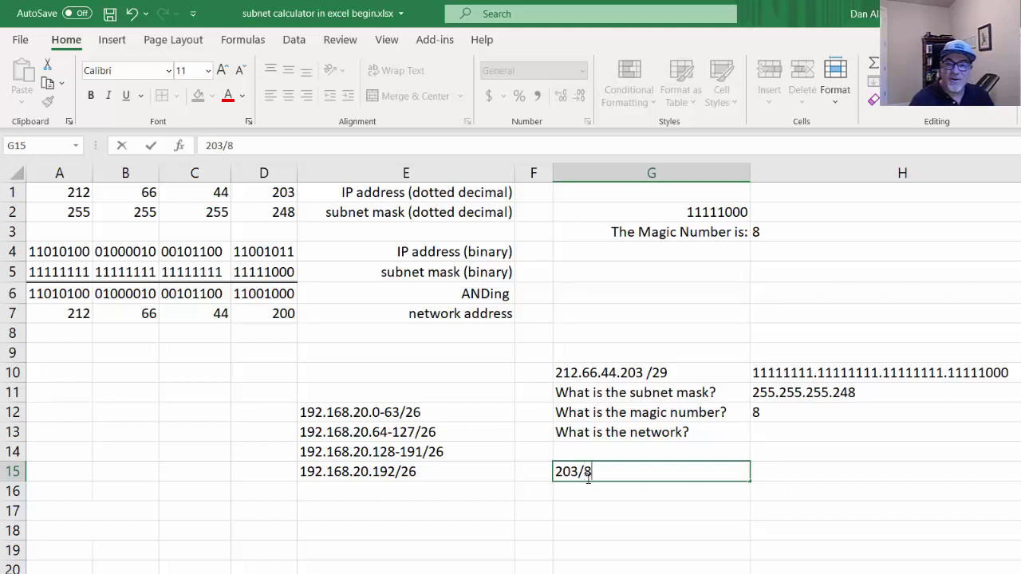
{"action": "type", "text": "= "}
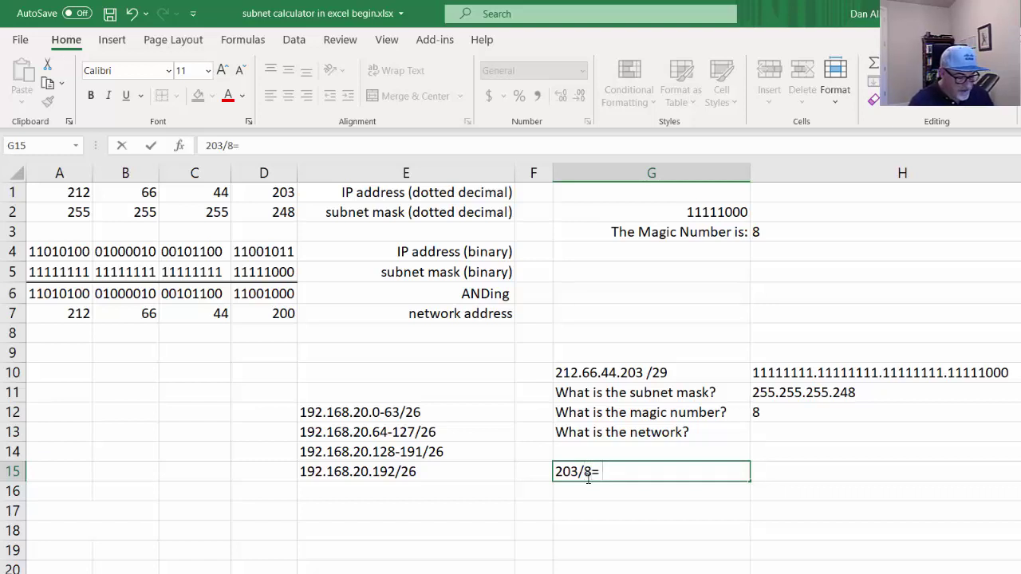
{"action": "type", "text": "25"}
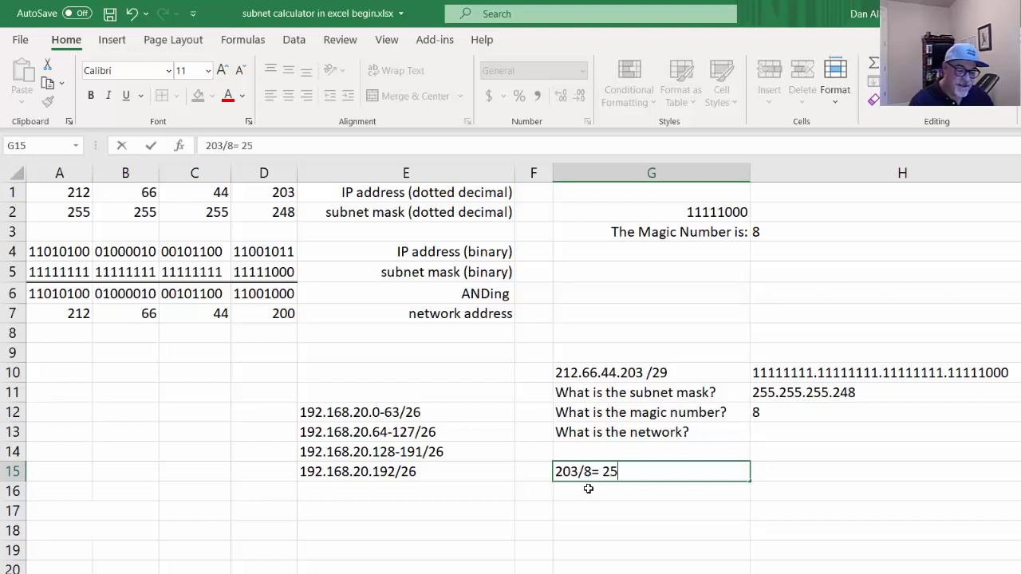
{"action": "left_click", "coordinate": [767, 416]}
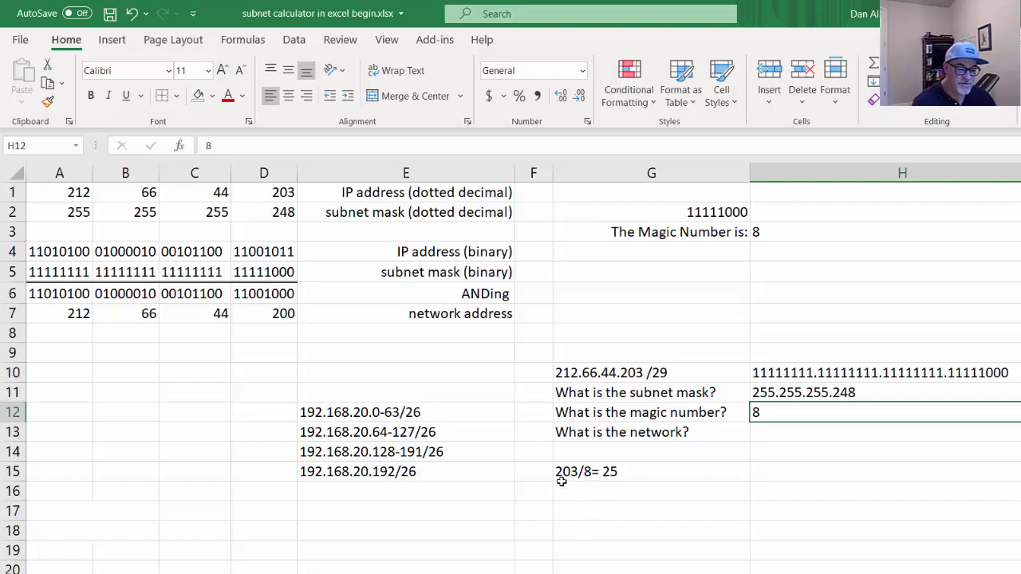
- Extend the calculation in G15 to "203/8= 25 ------- 25*8= 200", multiplying the quotient by the magic number
{"action": "left_click", "coordinate": [617, 471]}
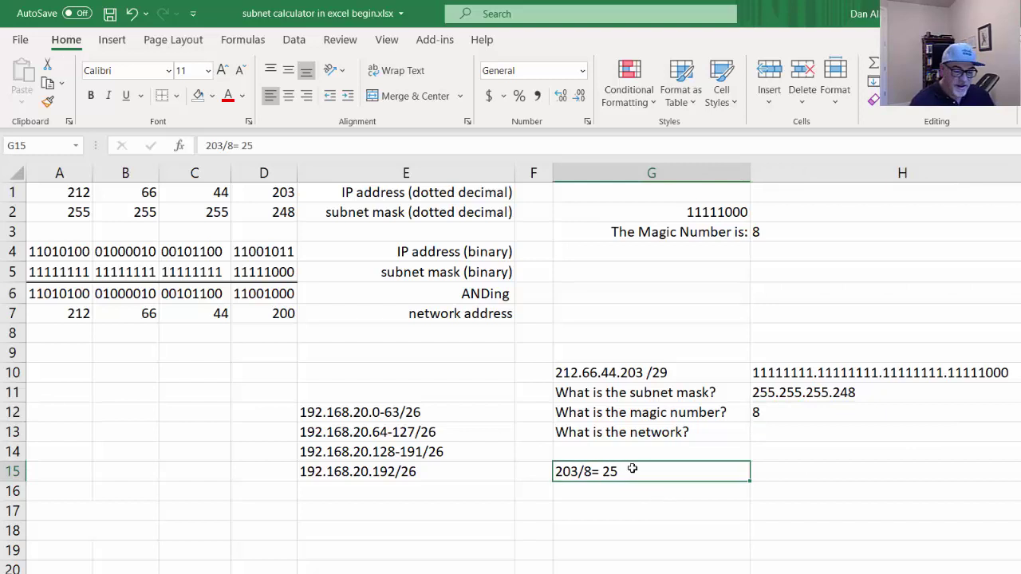
{"action": "double_click", "coordinate": [640, 471]}
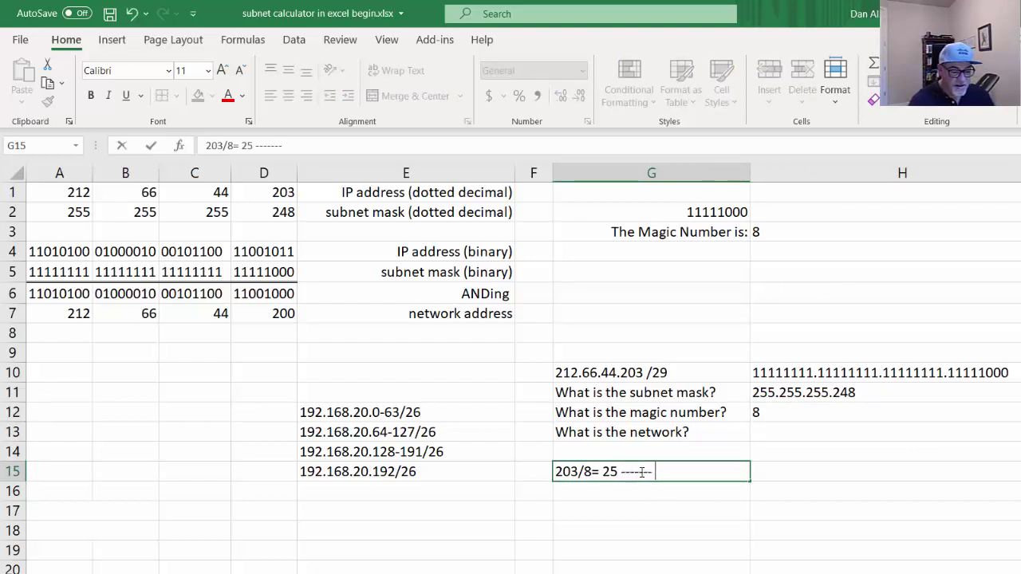
{"action": "type", "text": "------- 25"}
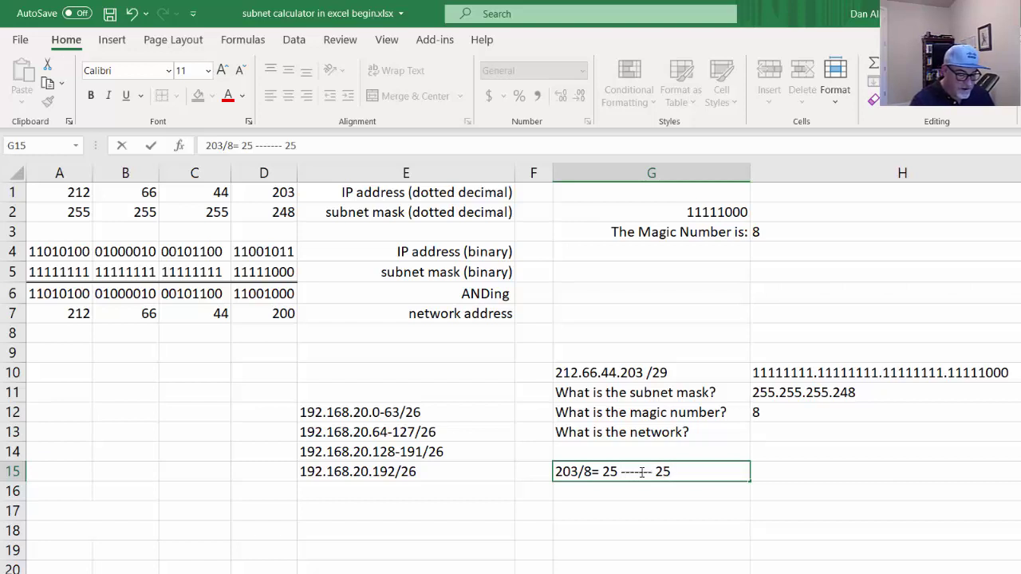
{"action": "type", "text": "*8"}
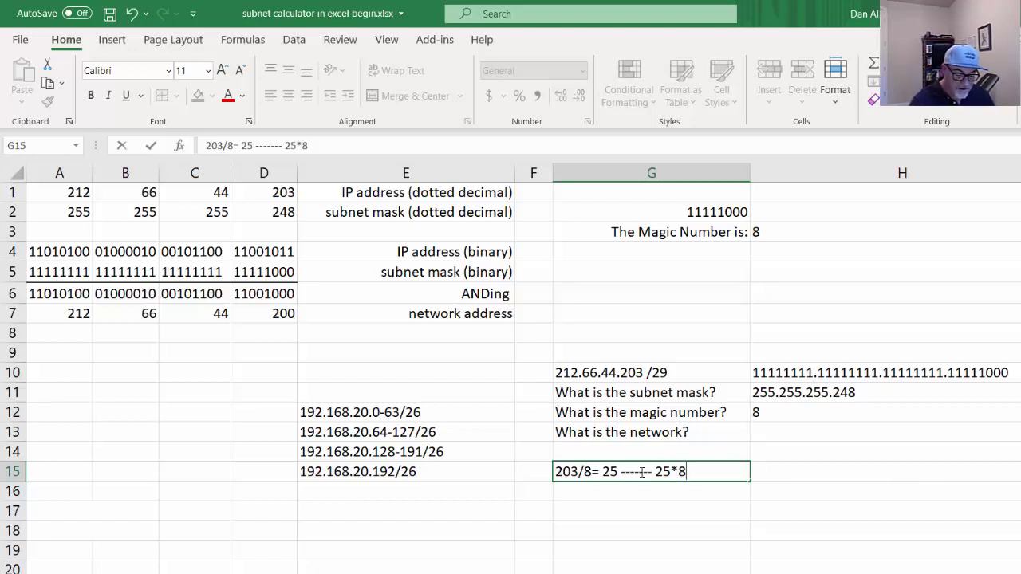
{"action": "type", "text": "= 2"}
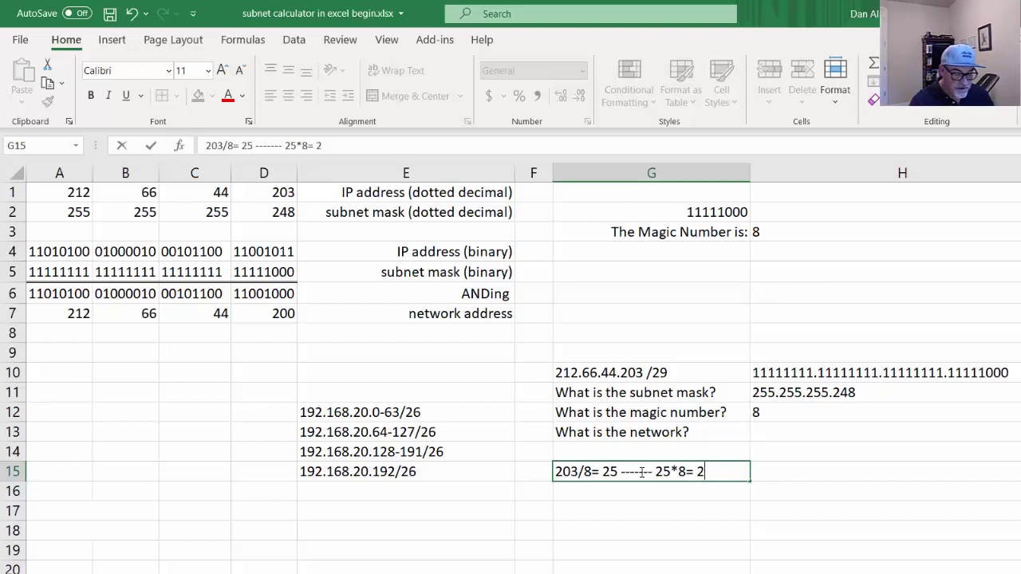
{"action": "type", "text": "00"}
{"action": "key", "text": "Return"}
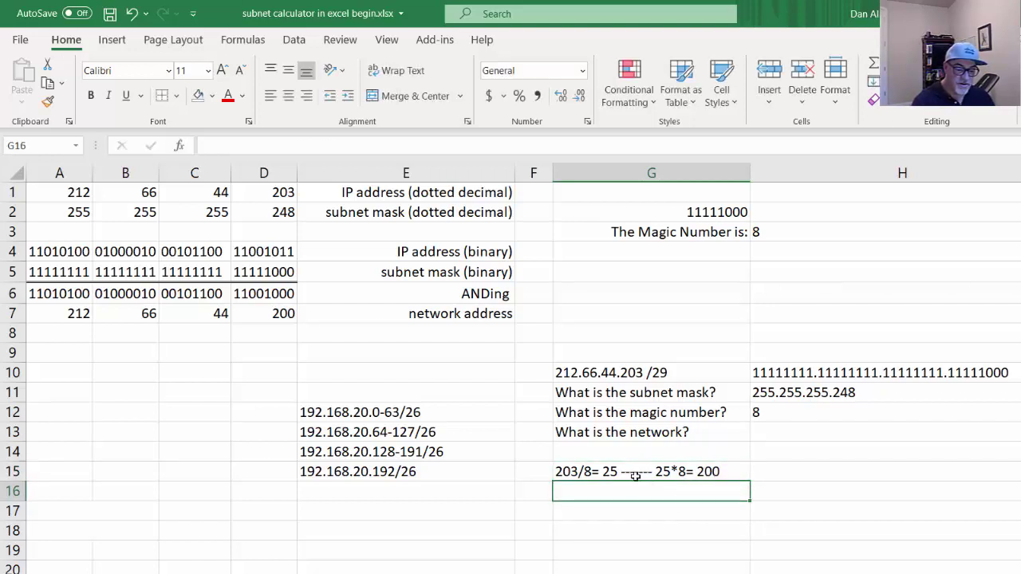
- Compare the calculation in G15 with the last-octet IP address, subnet mask, binary and network address values in column D
{"action": "left_click", "coordinate": [641, 476]}
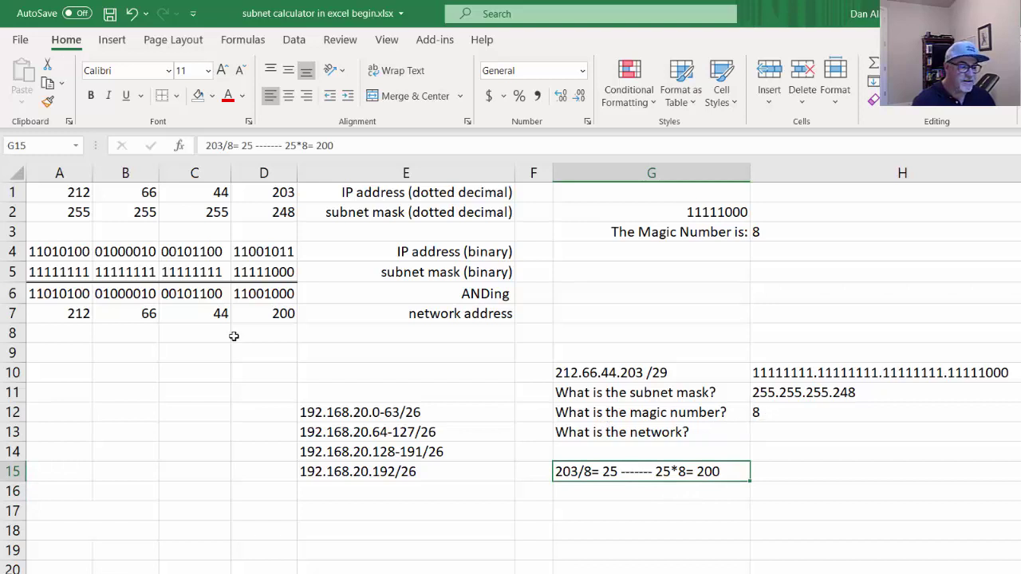
{"action": "left_click", "coordinate": [279, 196]}
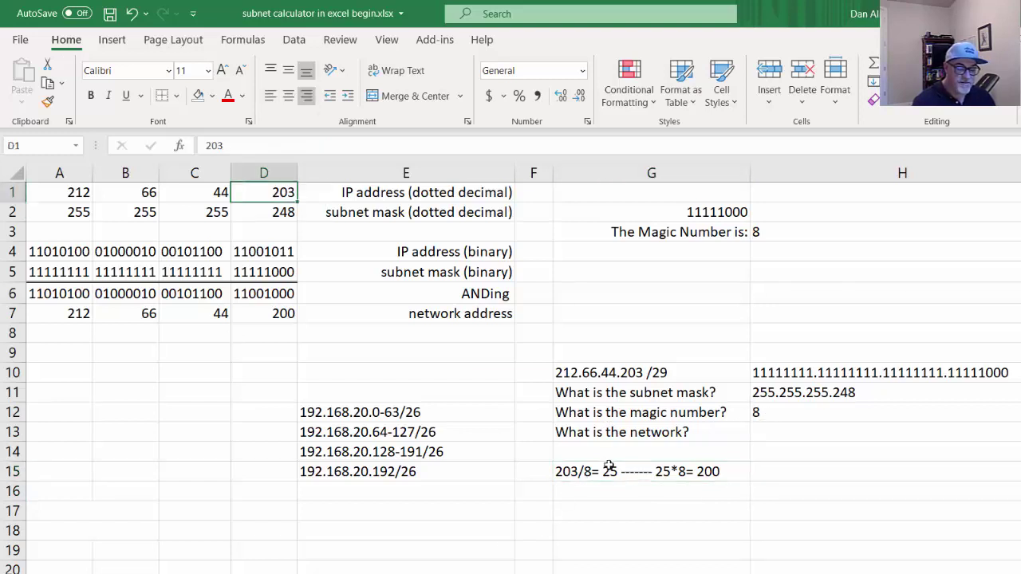
{"action": "left_click", "coordinate": [708, 471]}
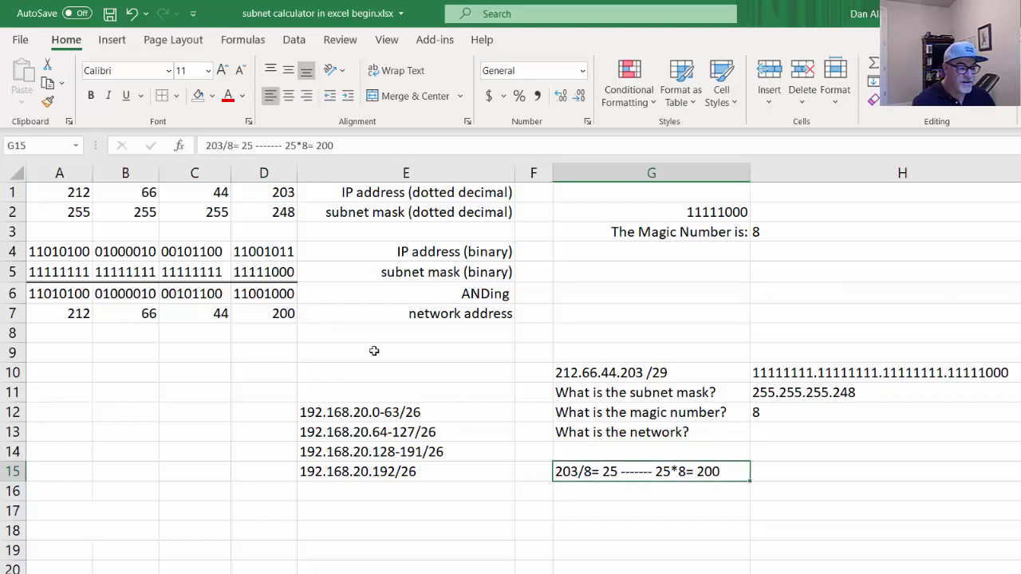
{"action": "left_click", "coordinate": [273, 312]}
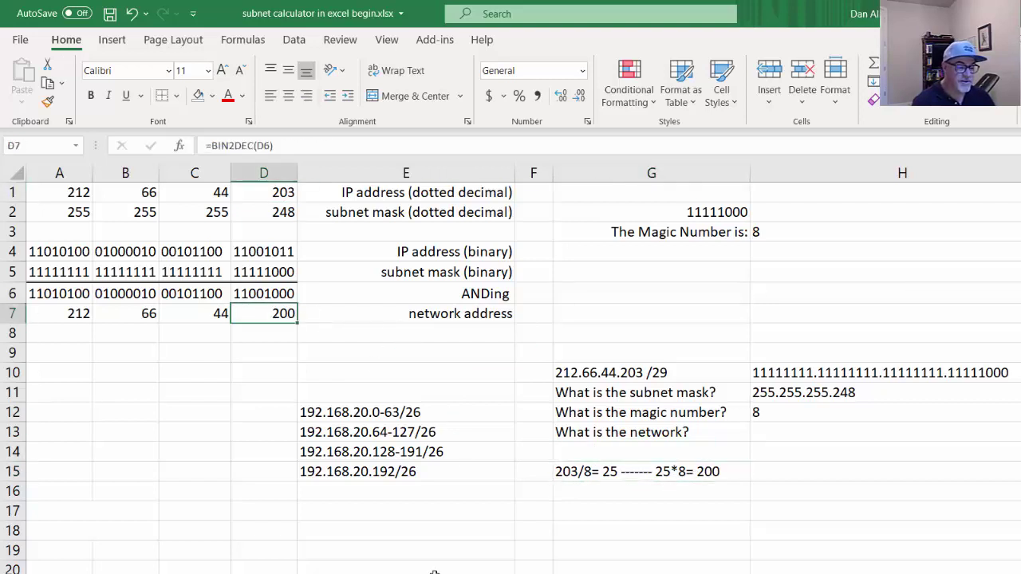
{"action": "left_click", "coordinate": [251, 251]}
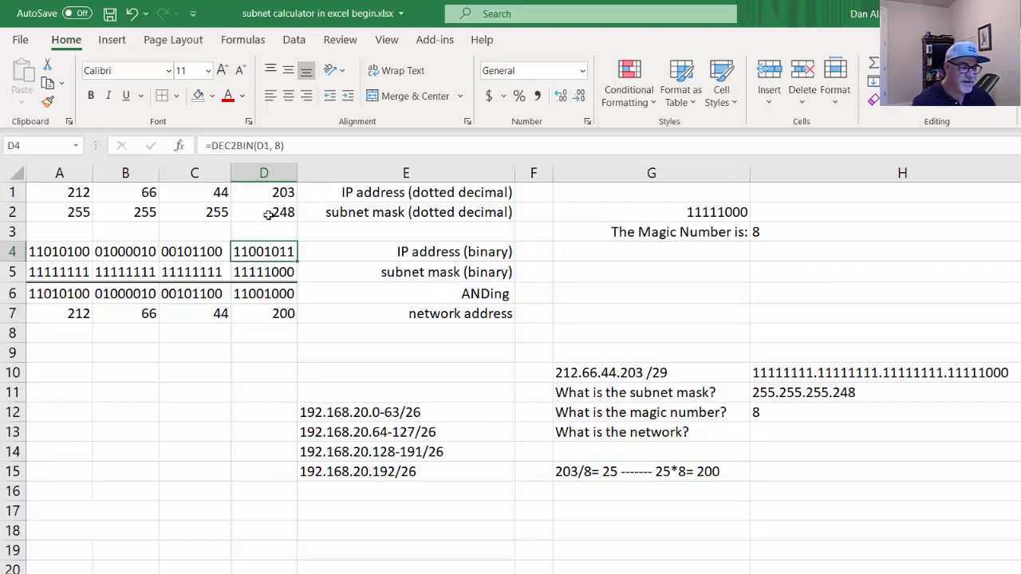
{"action": "left_click", "coordinate": [269, 214]}
{"action": "left_click", "coordinate": [247, 272]}
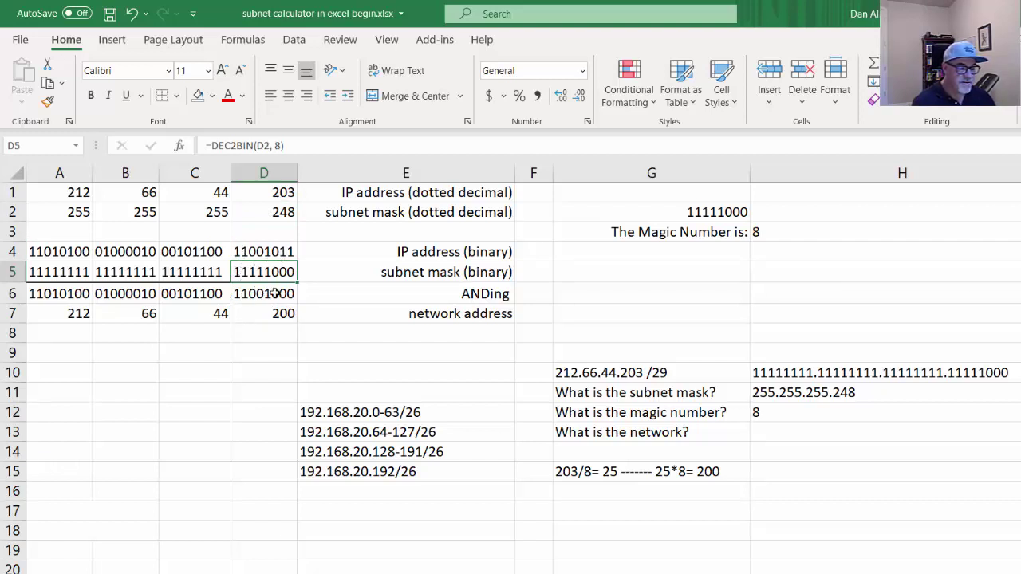
{"action": "left_click", "coordinate": [264, 317]}
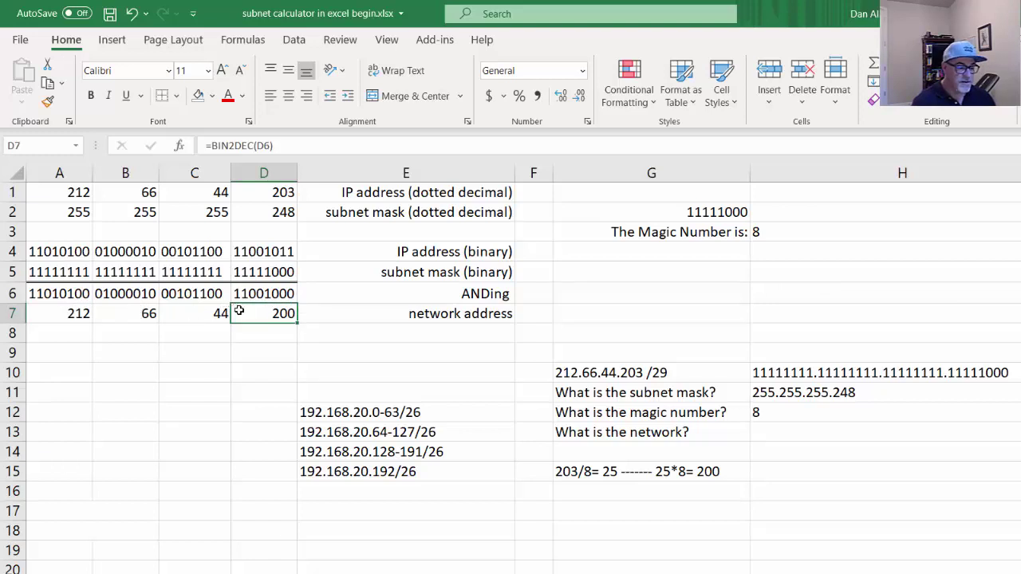
- Enter 212.66.44.200/29 in H13 as the answer to the network question
{"action": "left_click", "coordinate": [765, 433]}
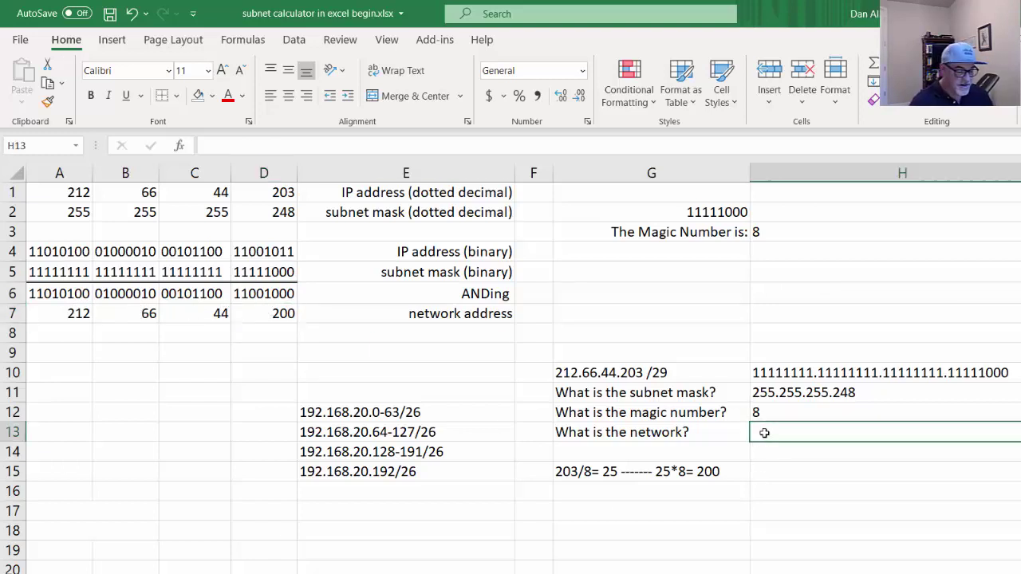
{"action": "type", "text": "21"}
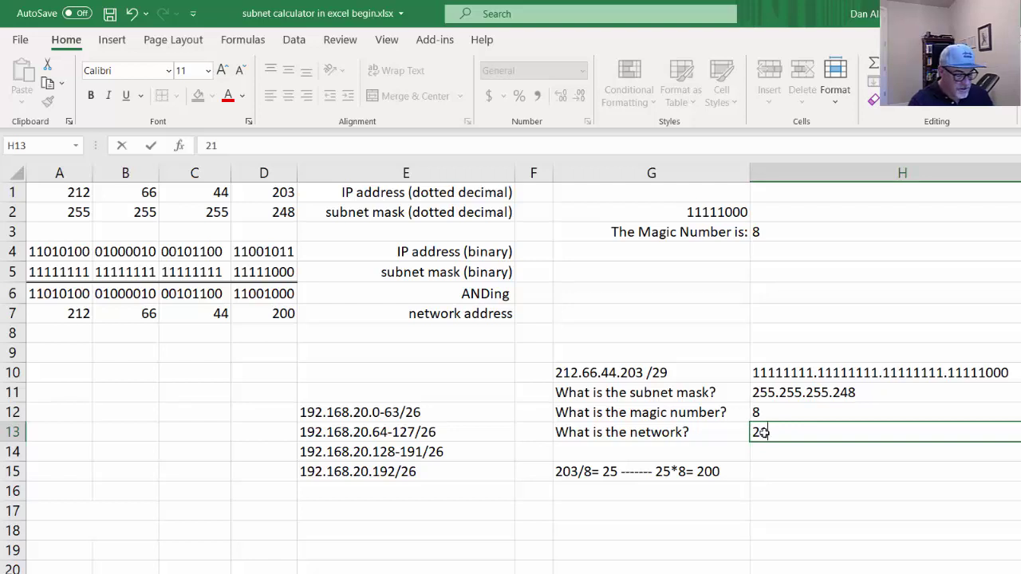
{"action": "type", "text": "2.66"}
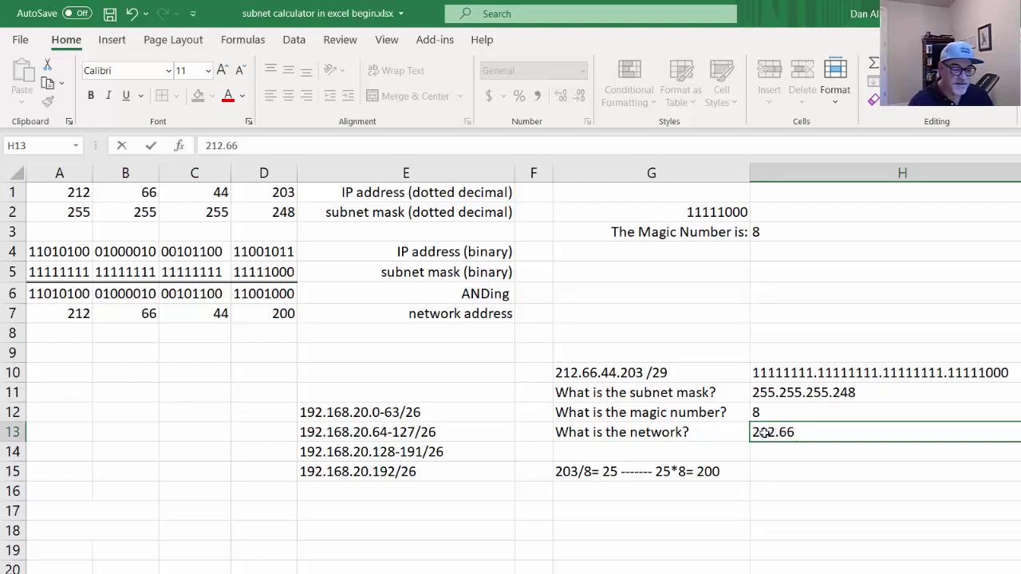
{"action": "type", "text": ".44.200"}
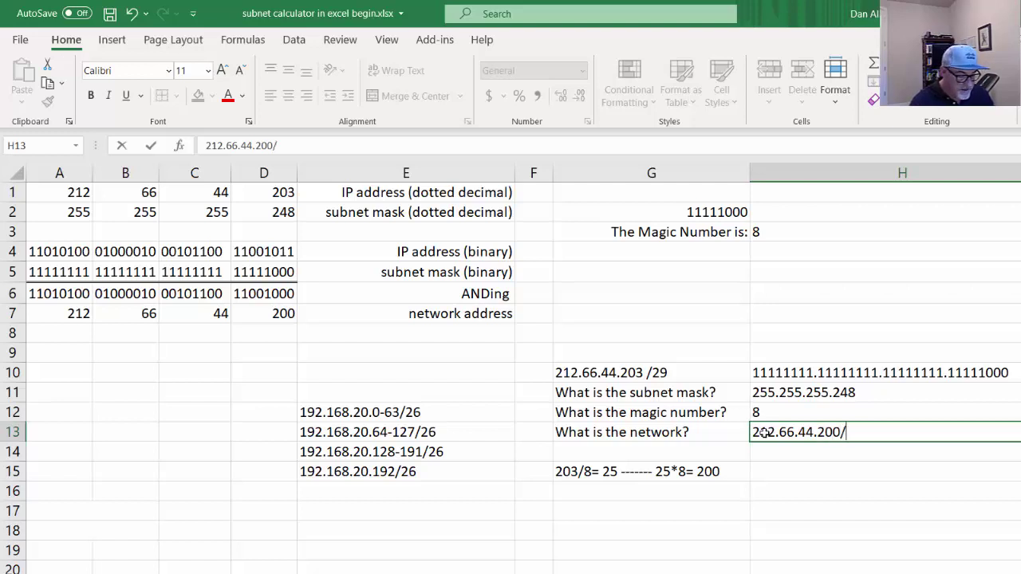
{"action": "type", "text": "/29"}
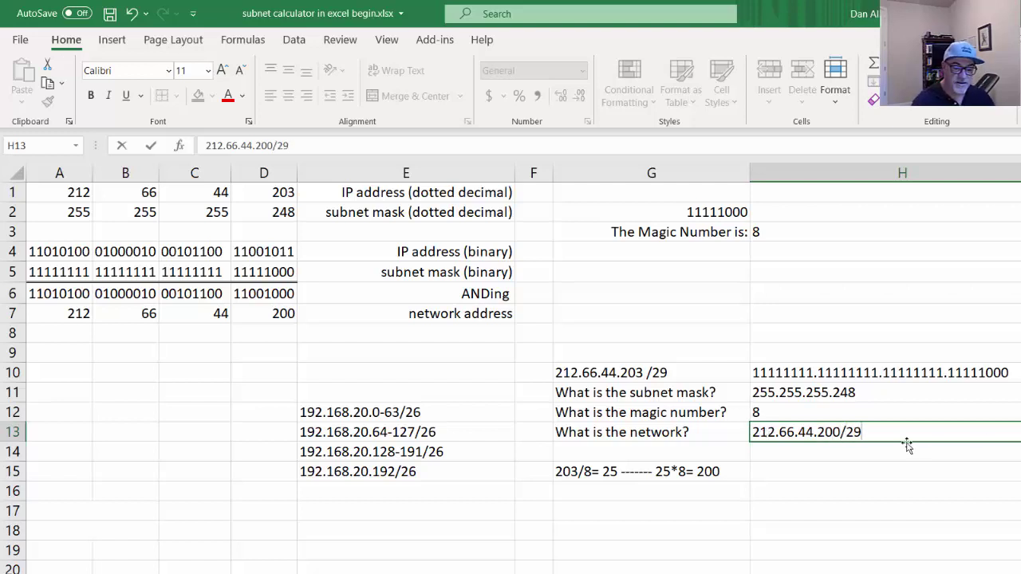
{"action": "key", "text": "Return"}
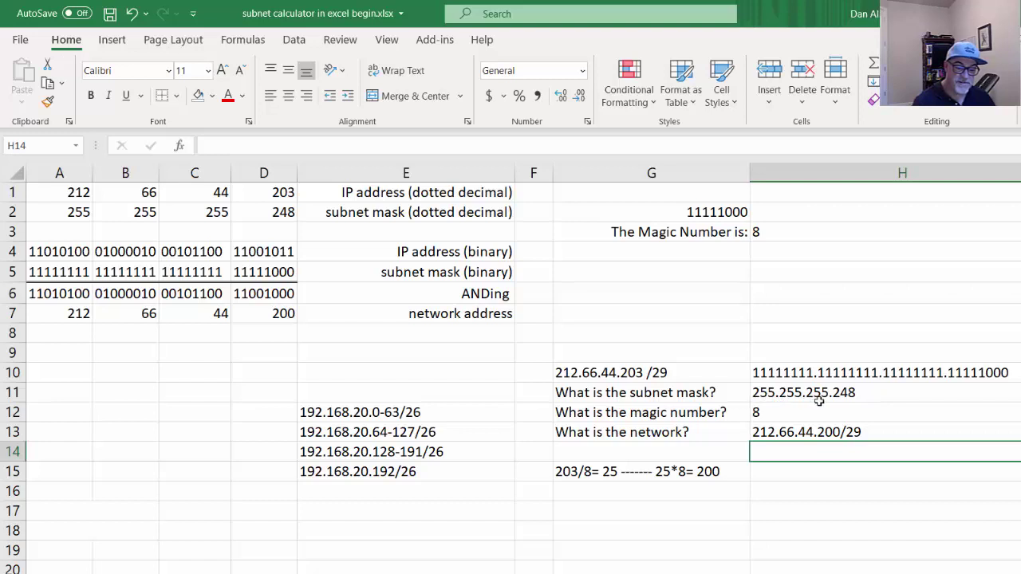
{"action": "left_click", "coordinate": [849, 414]}
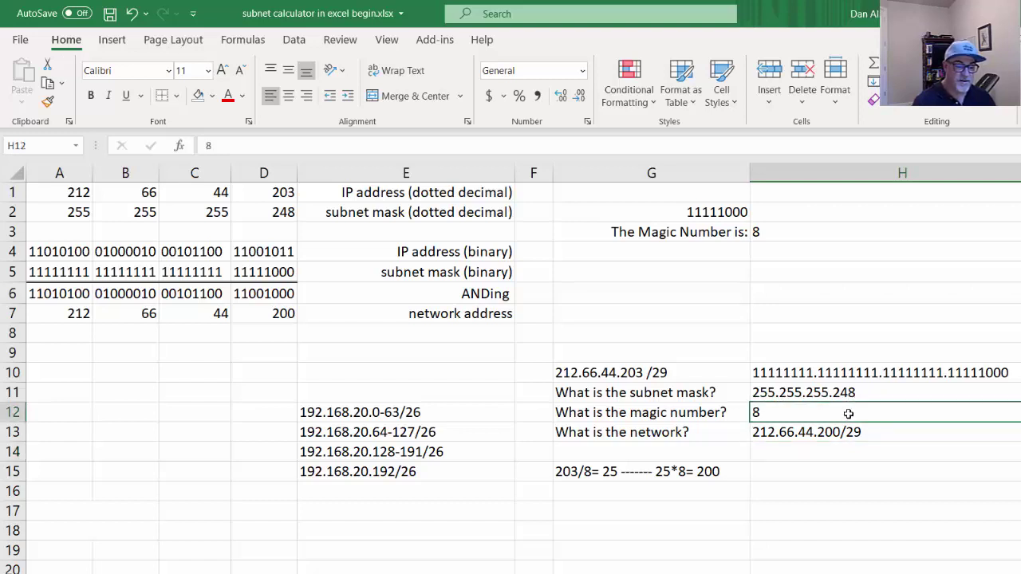
{"action": "left_click", "coordinate": [455, 355]}
{"action": "left_click", "coordinate": [645, 344]}
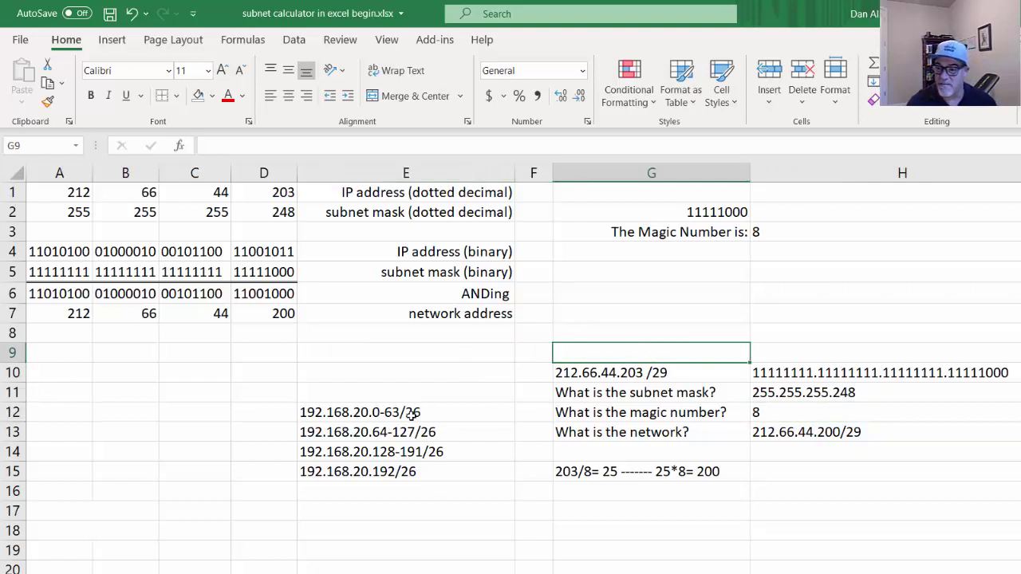
{"action": "left_click", "coordinate": [569, 256]}
{"action": "left_click", "coordinate": [625, 341]}
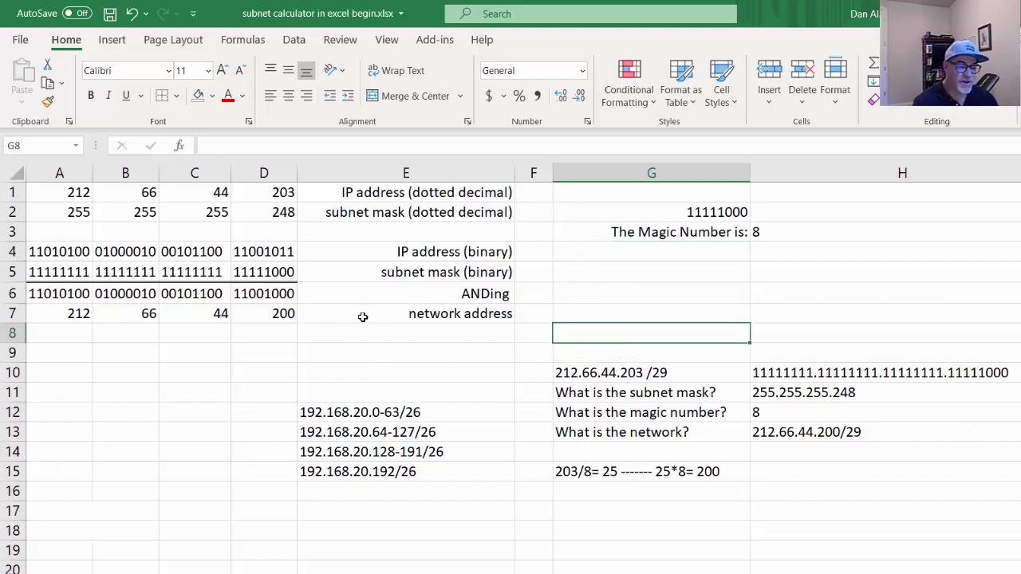
{"action": "left_click", "coordinate": [457, 349]}
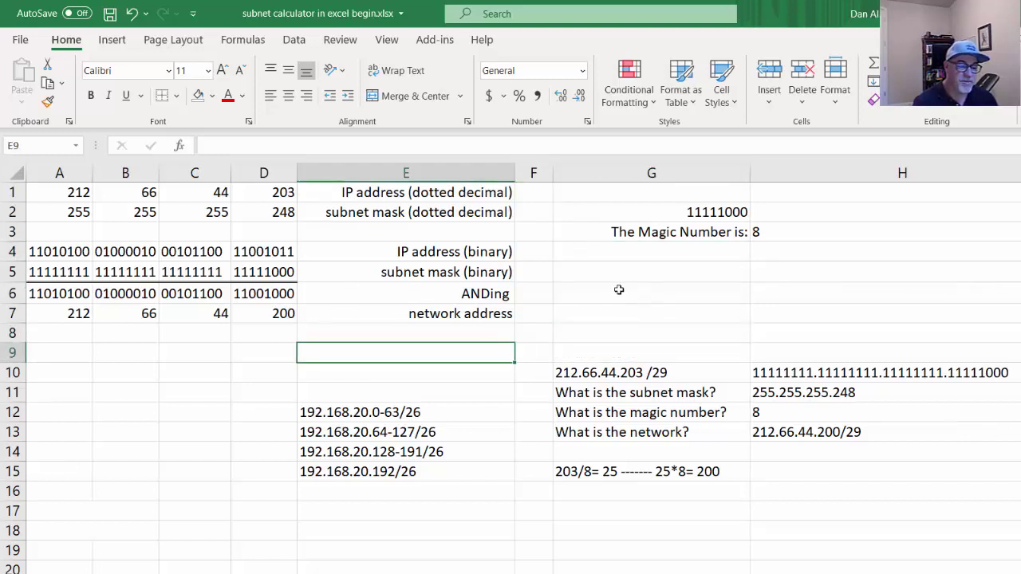